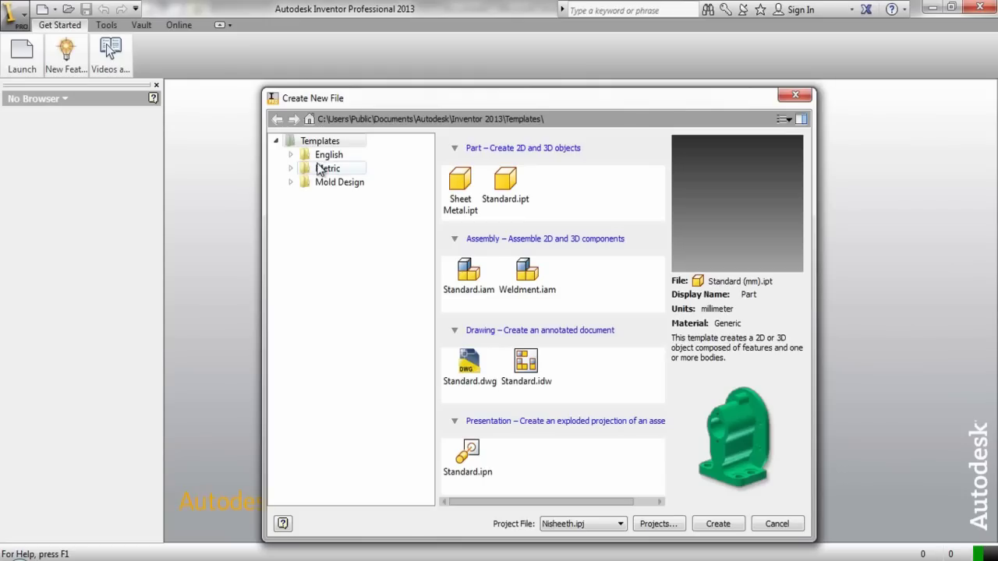
Create a new metric part from the Standard (mm).ipt template.
left_click(331, 169)
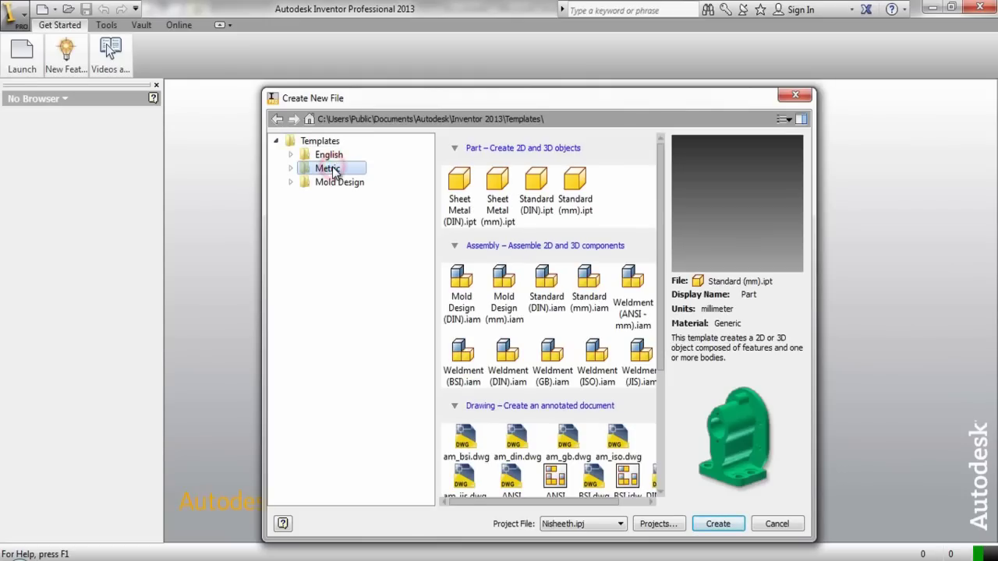
left_click(569, 195)
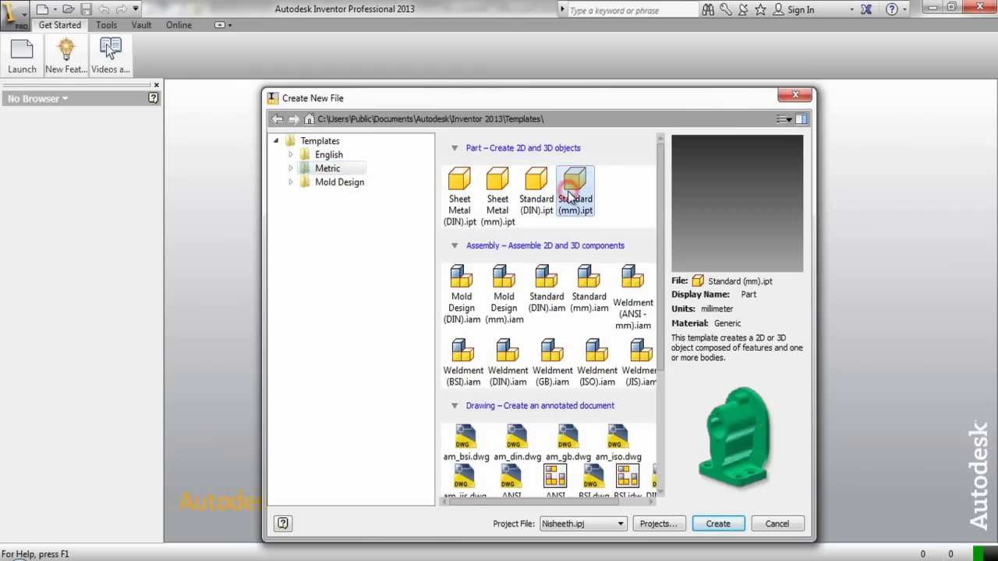
left_click(711, 524)
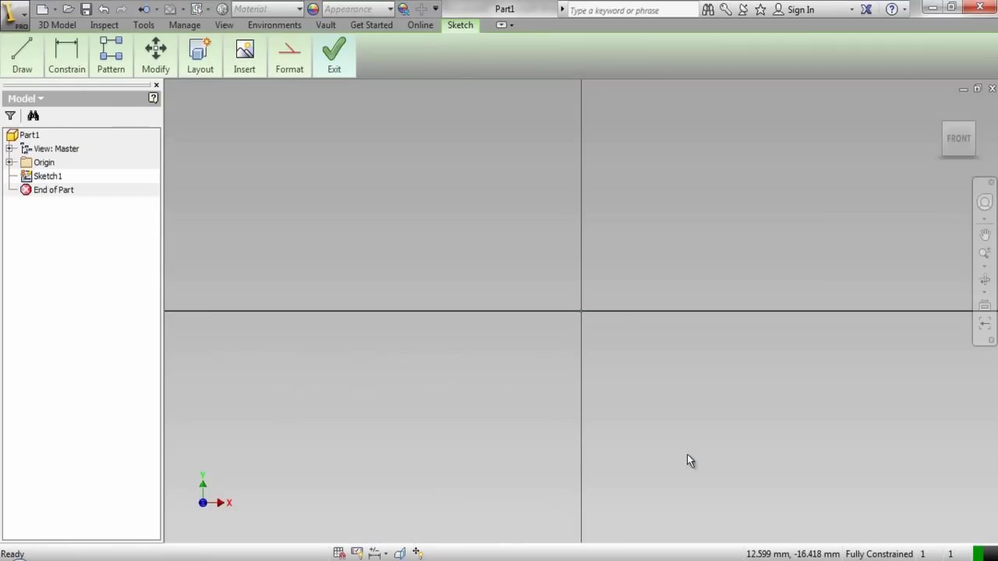
Sketch a circle of 80 mm diameter centred on the origin and finish the sketch.
right_click(682, 185)
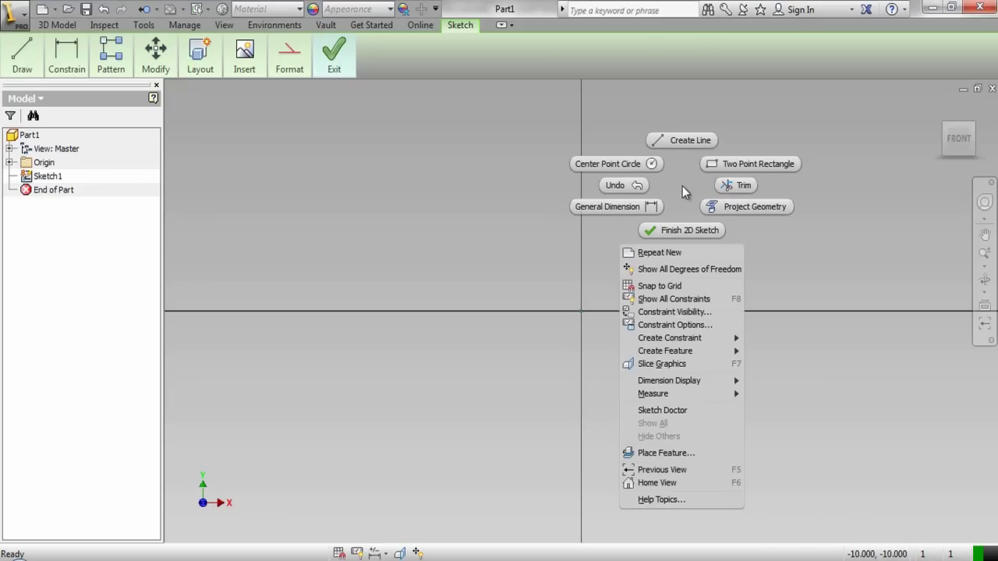
left_click(646, 165)
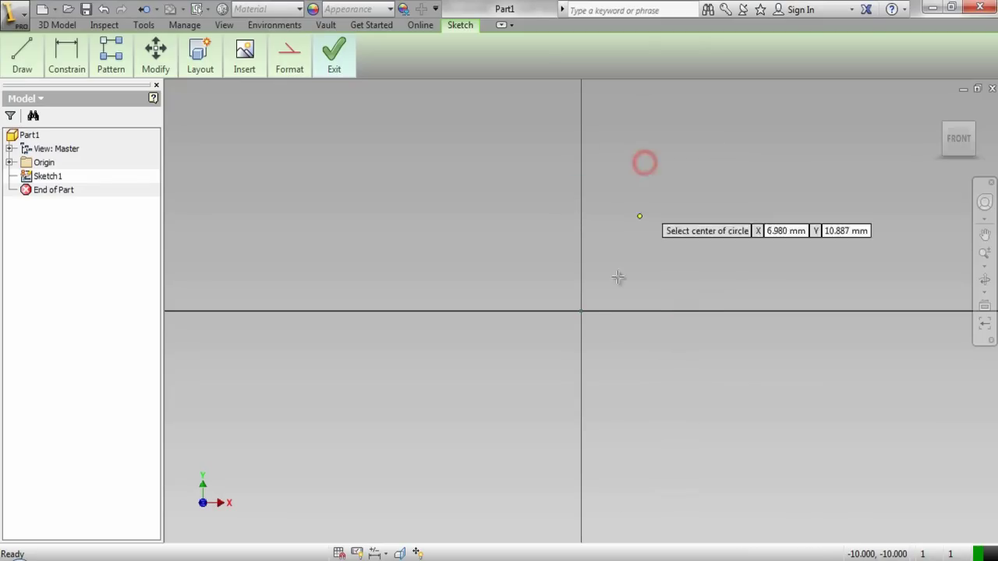
left_click(579, 309)
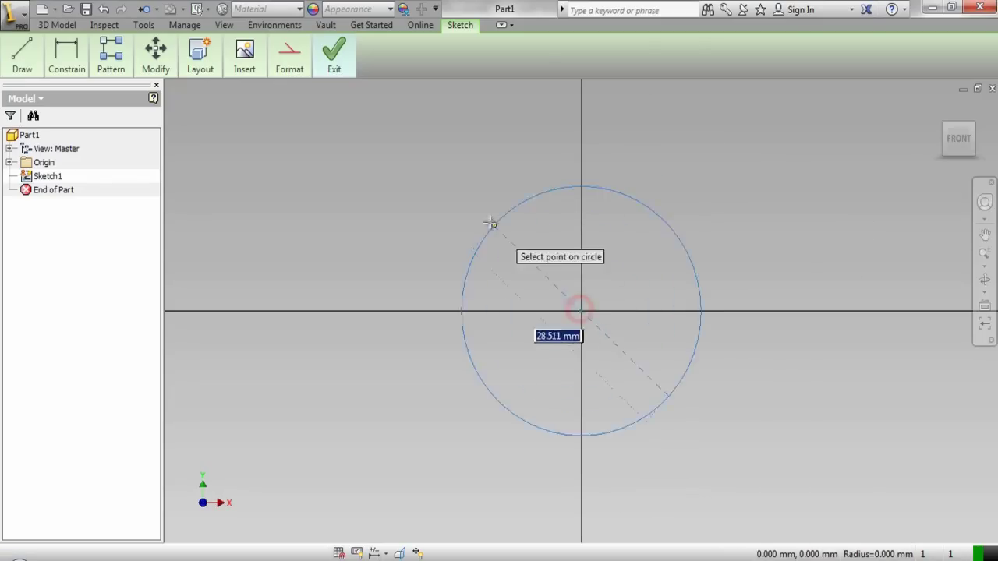
scroll(480, 212, "up", 2)
type("80")
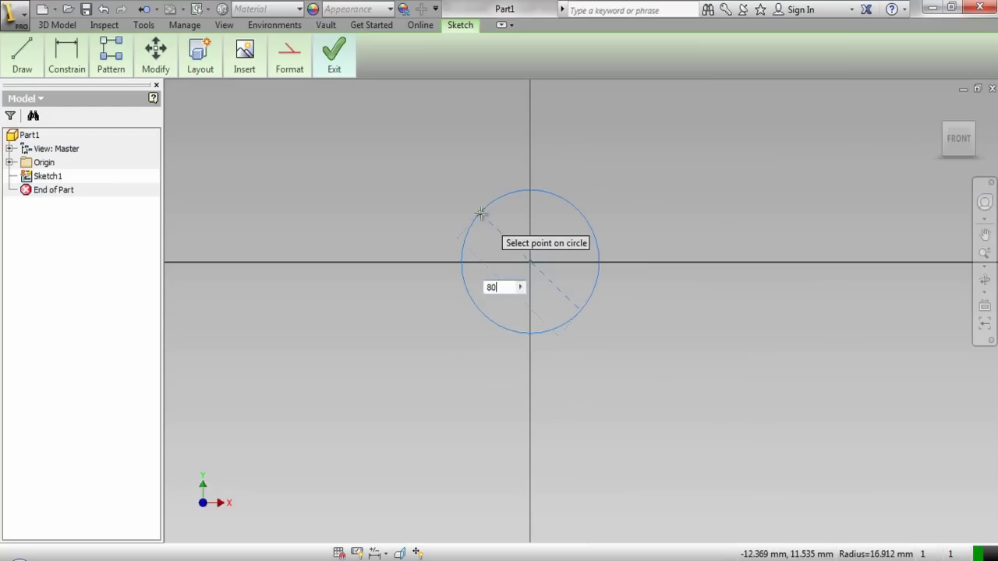
key("Return")
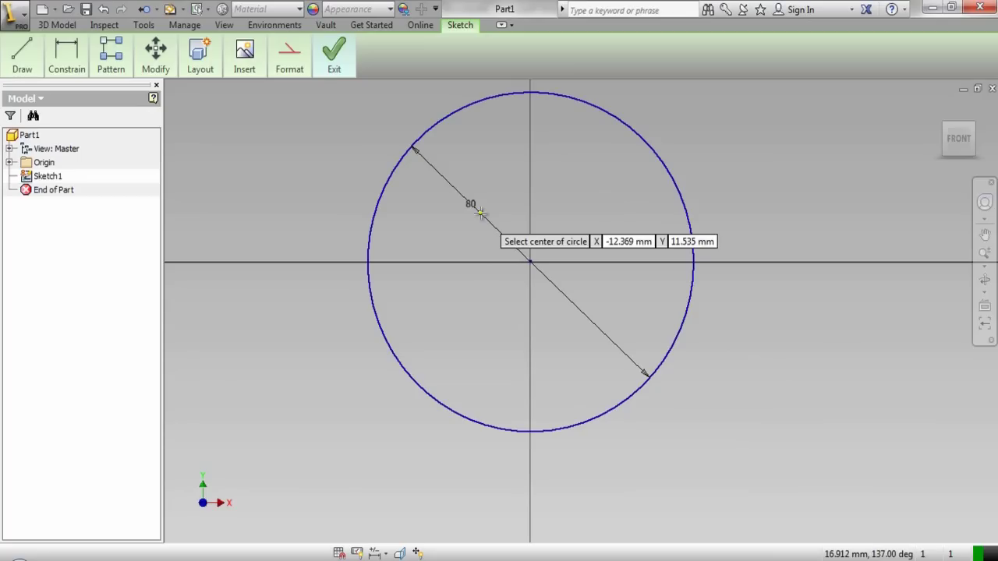
right_click(594, 192)
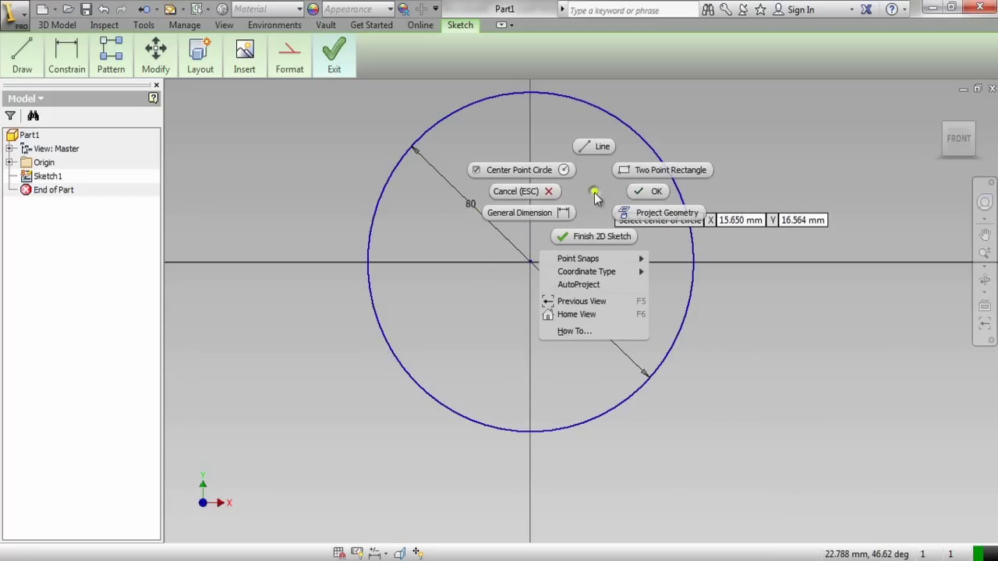
left_click(601, 236)
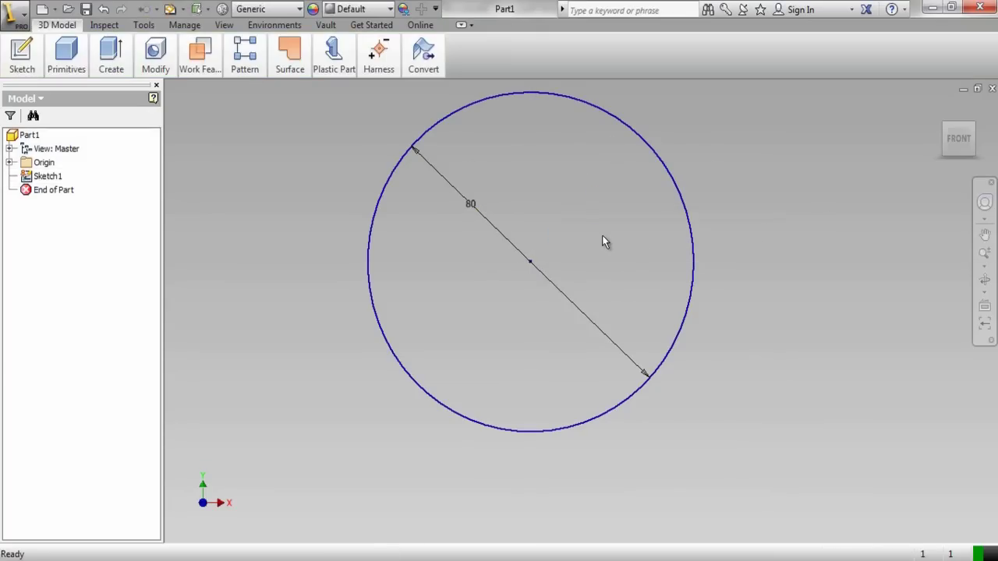
Extrude the circle symmetrically about the sketch plane to a total thickness of 8 mm.
left_click(939, 111)
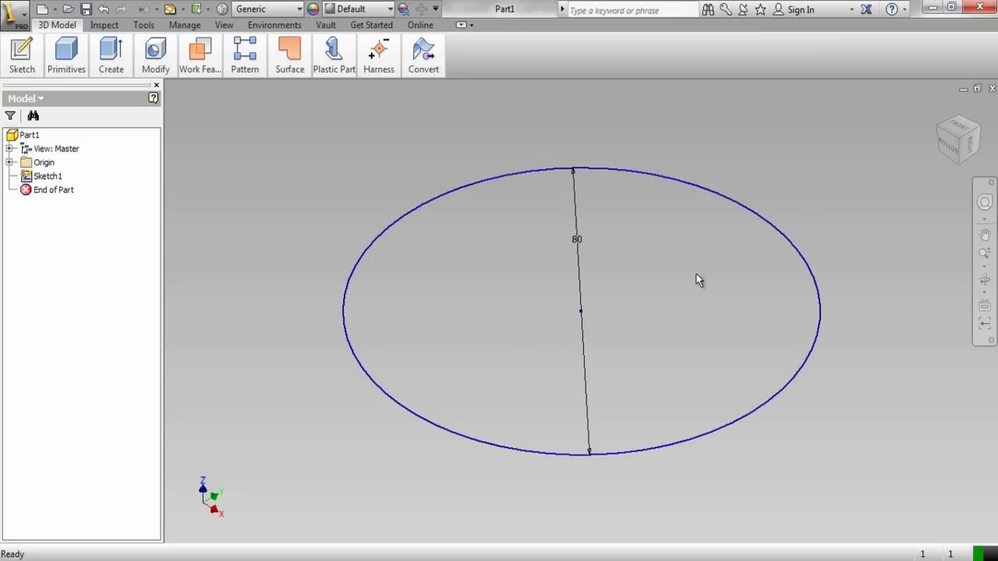
scroll(621, 280, "down", 5)
left_click(657, 250)
left_click(671, 238)
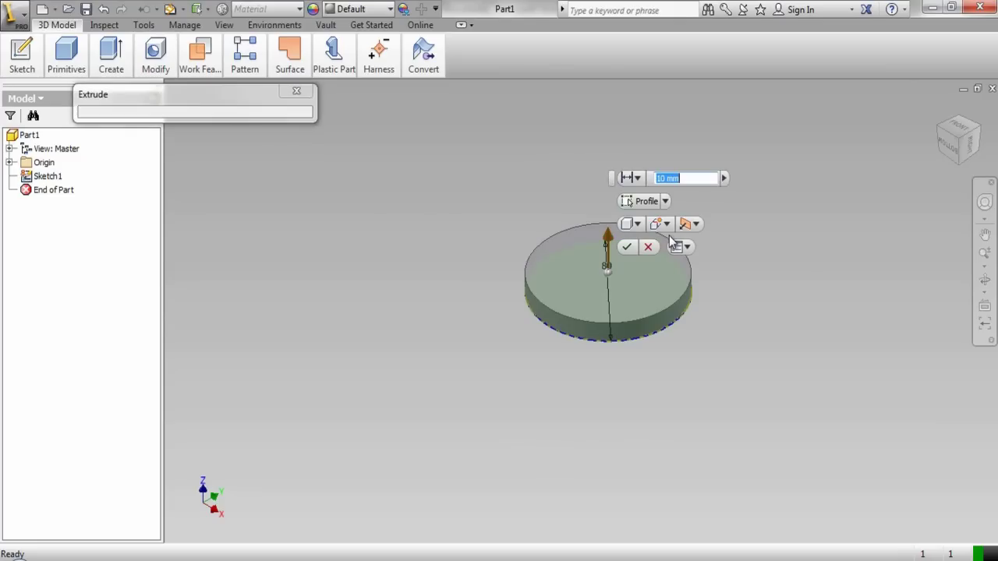
scroll(638, 256, "down", 5)
left_click(686, 225)
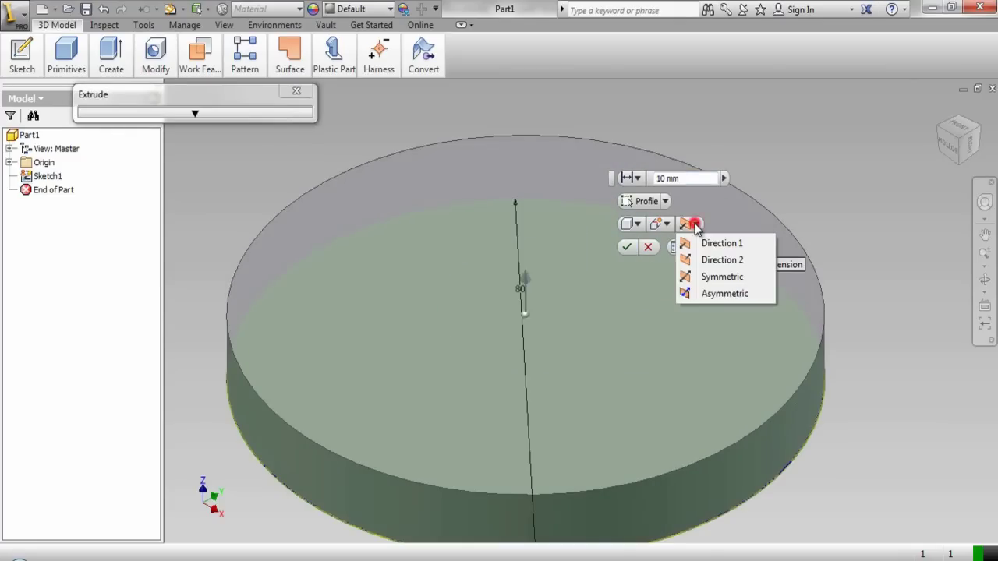
left_click(706, 279)
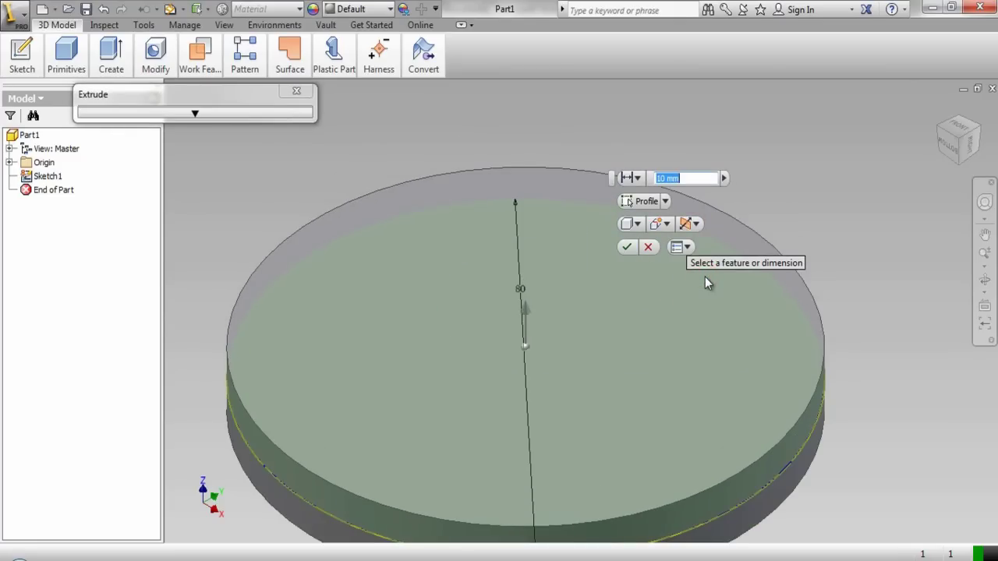
left_click(664, 177)
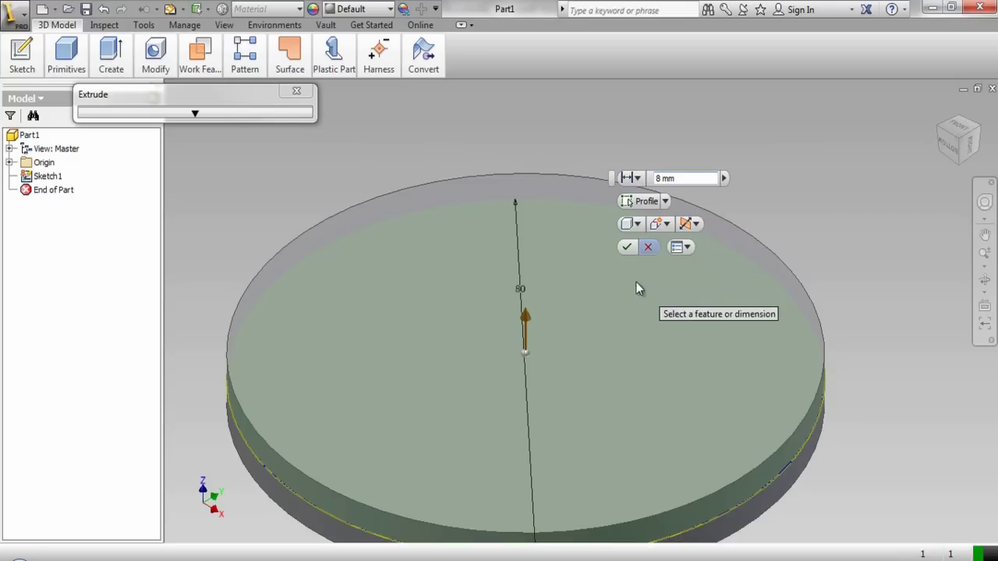
left_click(627, 247)
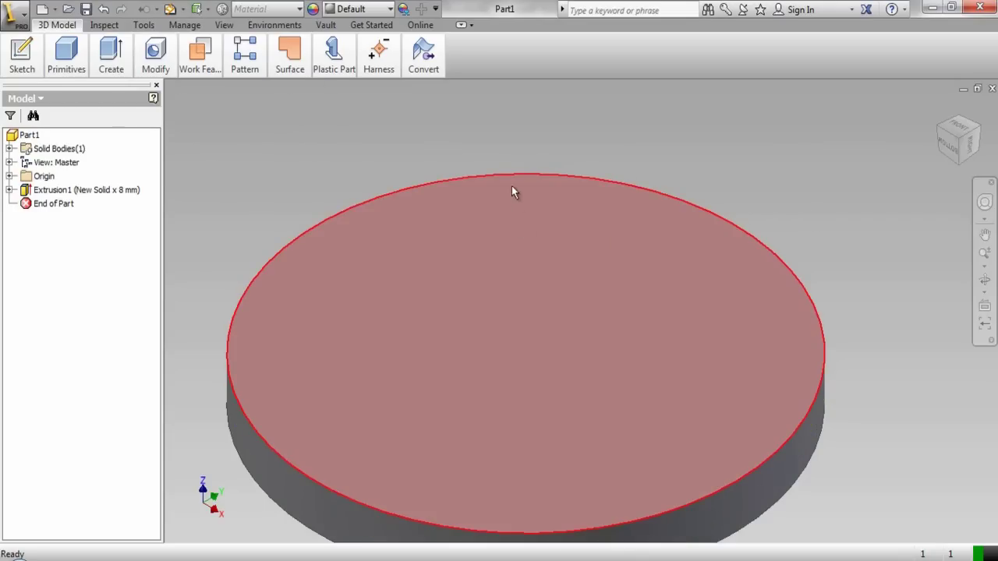
Add the Flaked Reflective - Beige metallic paint from the Autodesk Appearance Library to the document appearances.
scroll(484, 160, "down", 4)
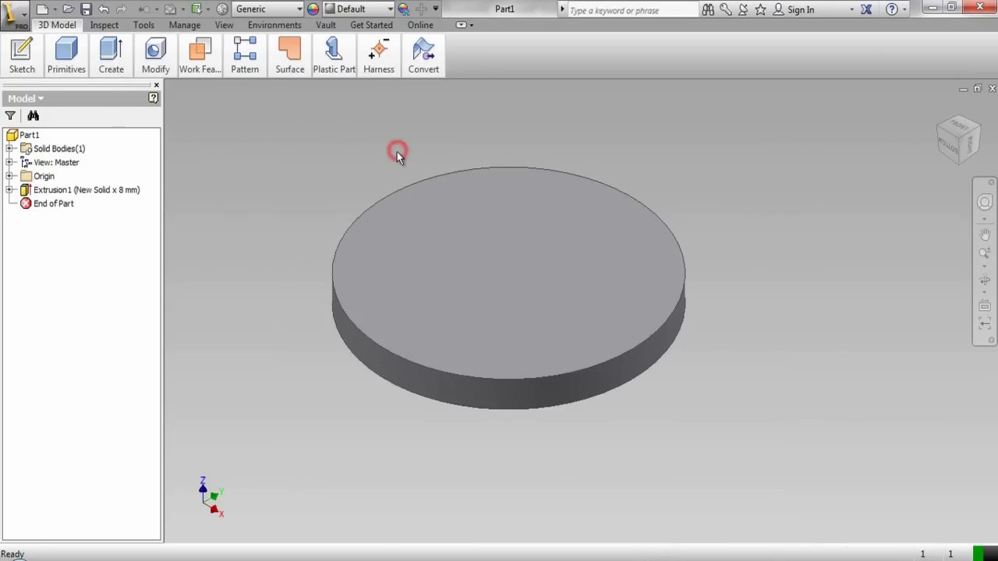
left_click(312, 10)
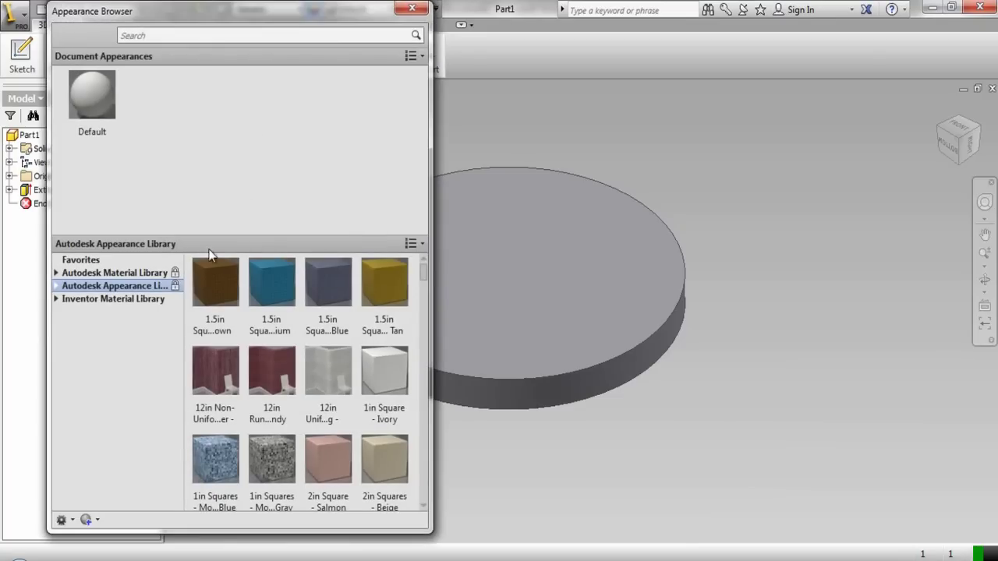
left_click(55, 286)
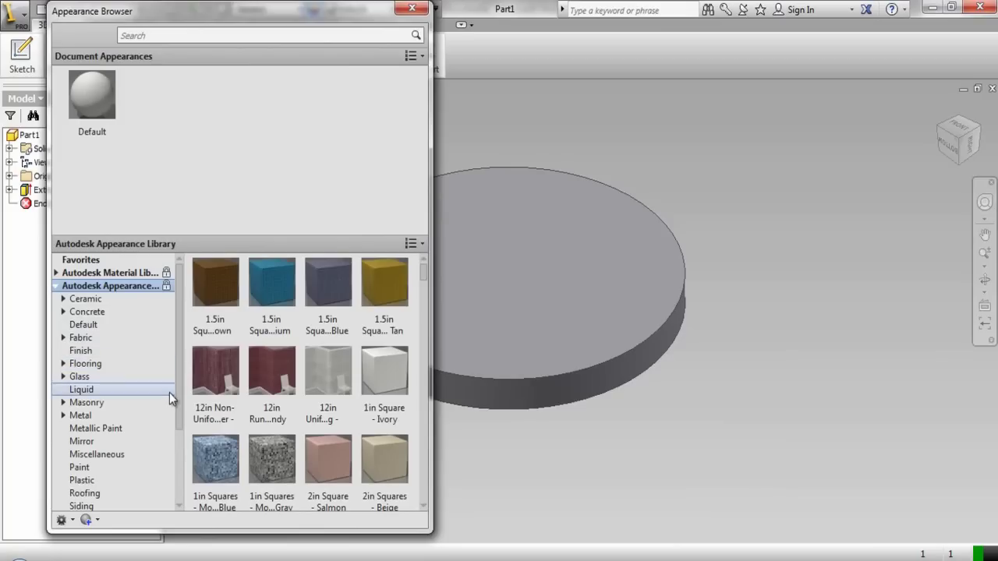
scroll(177, 393, "down", 1)
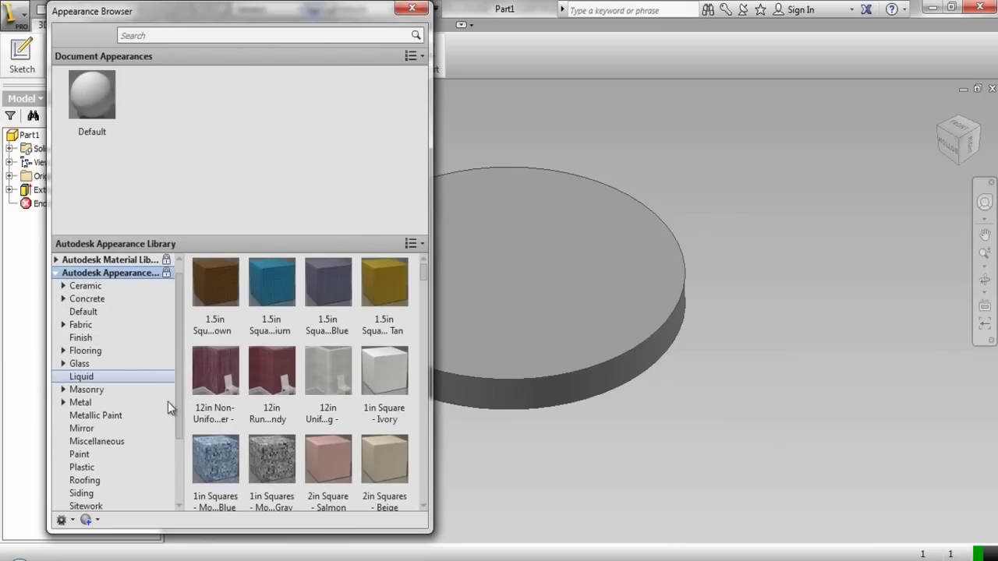
left_click(140, 417)
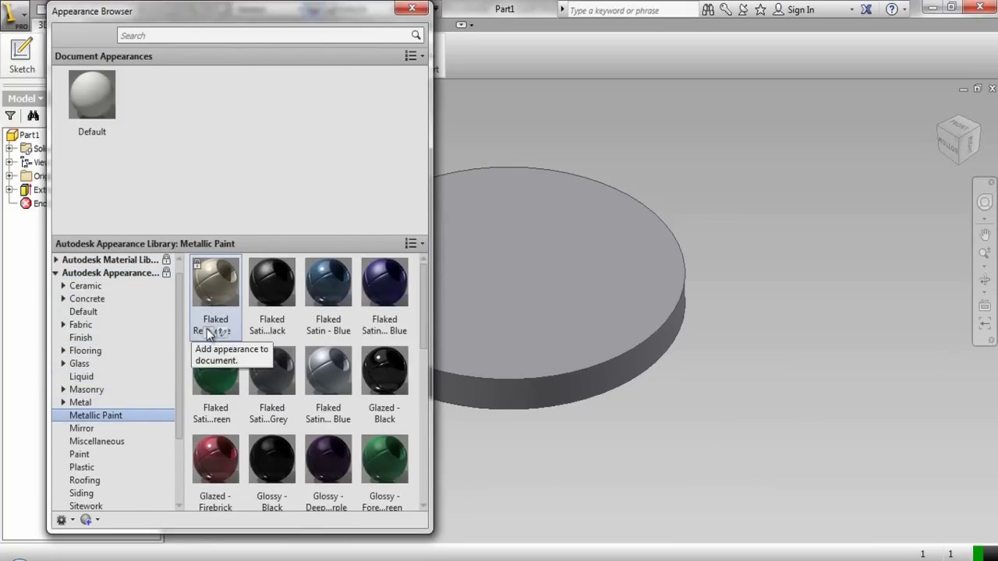
left_click(207, 334)
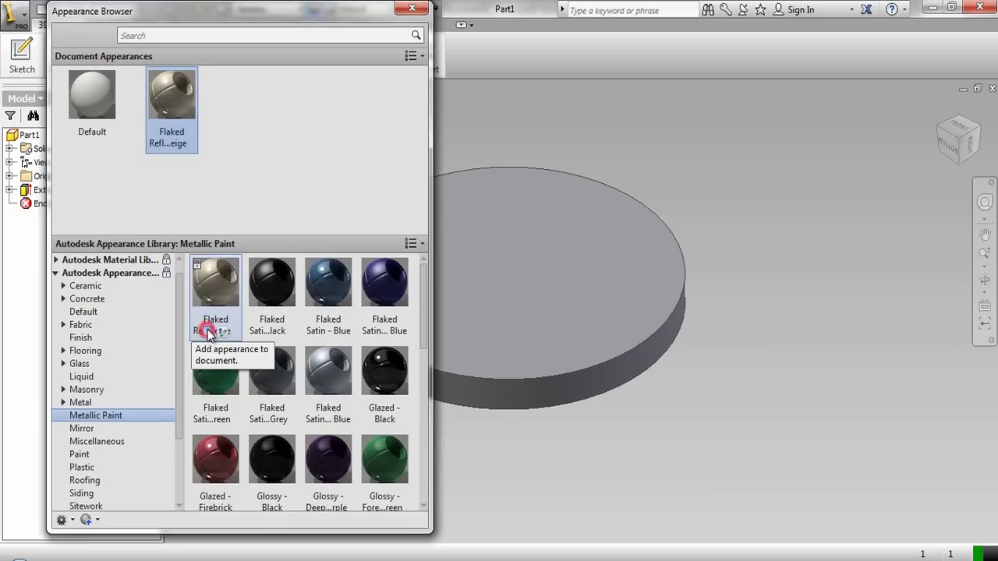
Edit the Flaked Reflective - Beige appearance so that its top coat type is Matte.
left_click(171, 148)
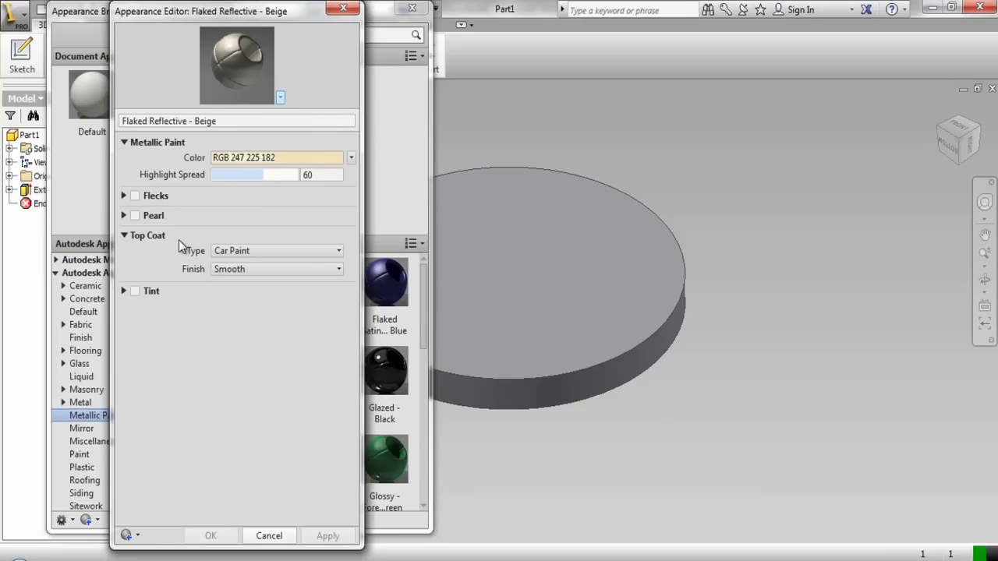
left_click(332, 256)
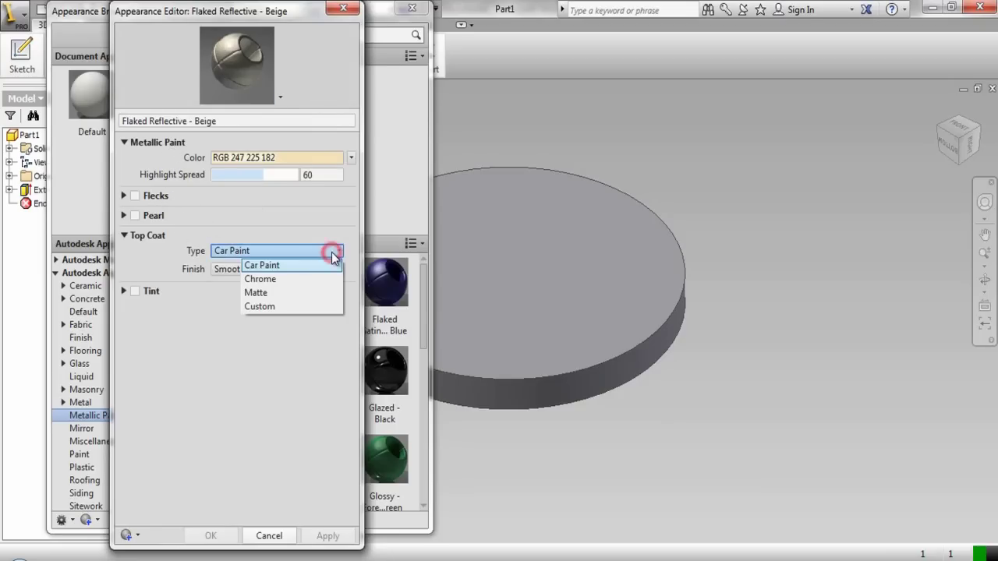
left_click(305, 293)
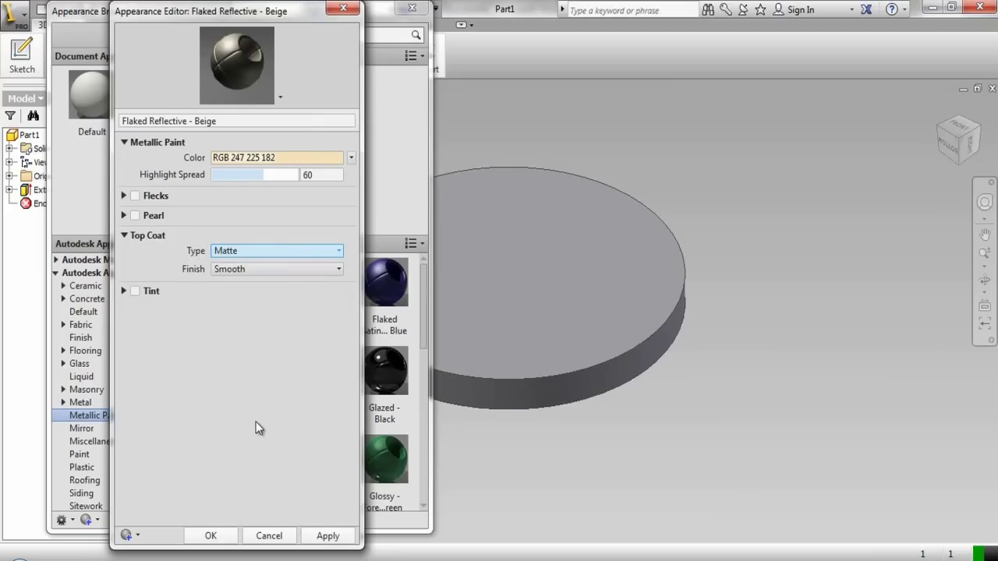
left_click(211, 535)
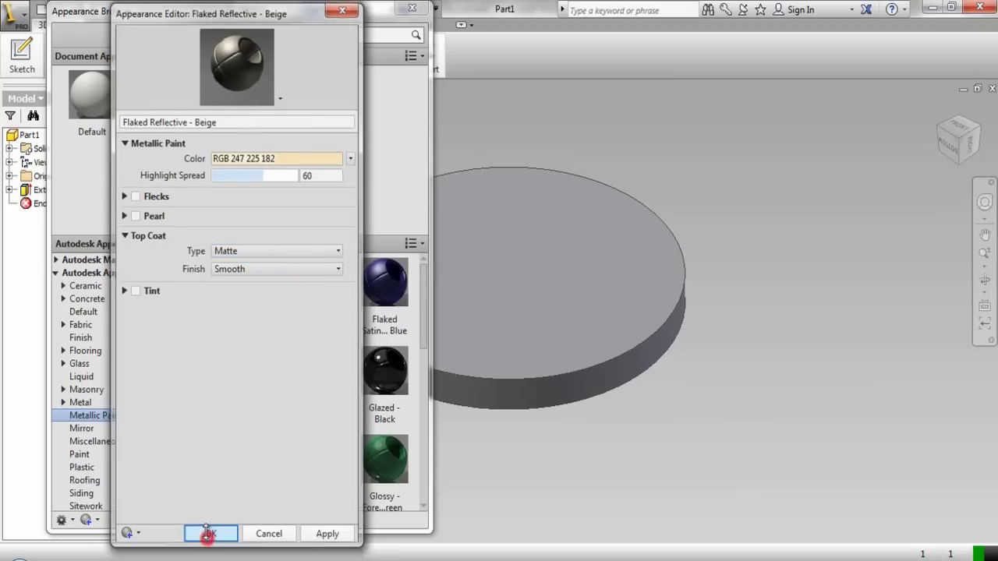
Apply the edited Flaked Reflective - Beige appearance to the whole part and close the appearance browser.
left_click(166, 102)
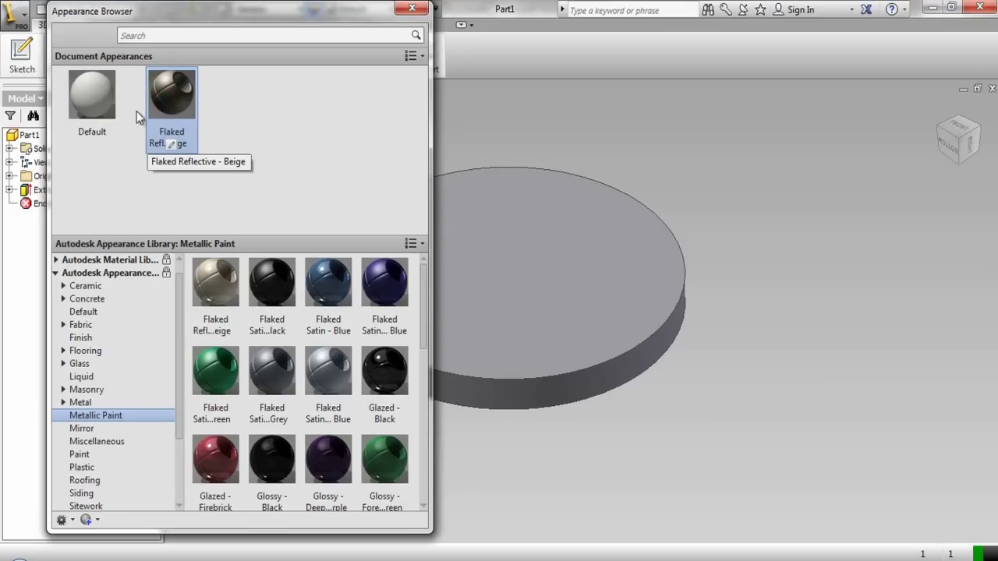
left_click(31, 135)
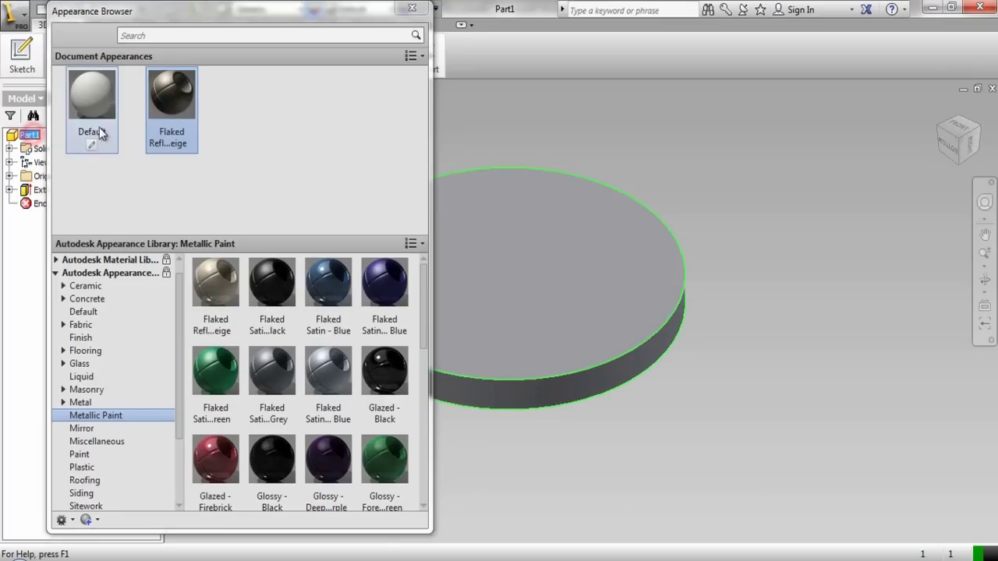
left_click(162, 109)
left_click(269, 138)
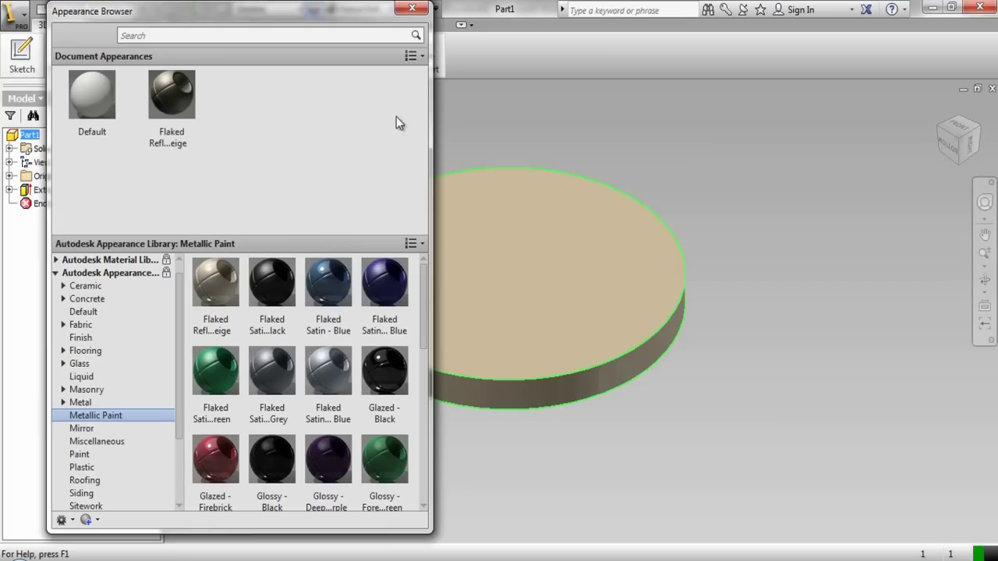
left_click(411, 9)
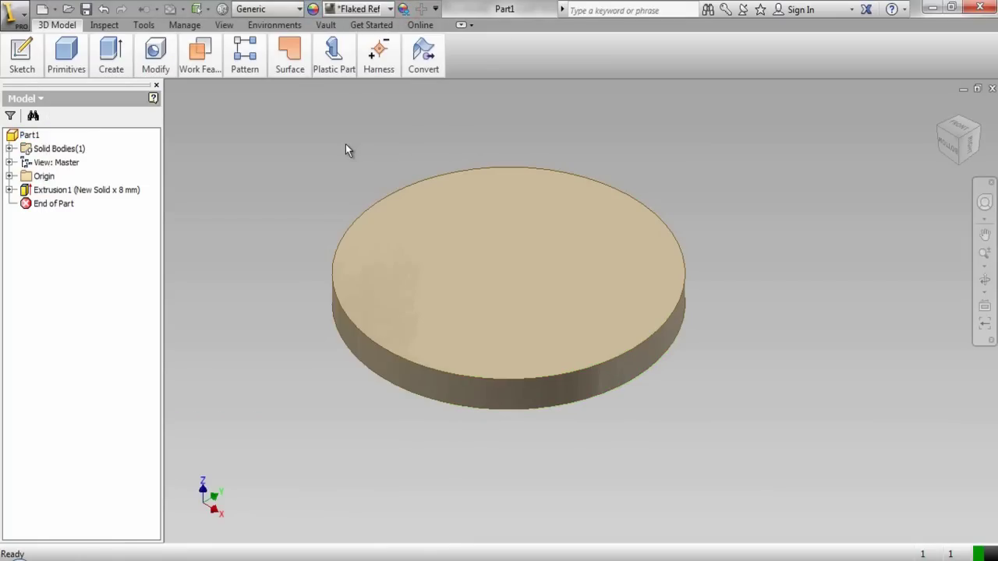
Save the part as Cam in the folder for modeling and simulating a cam.
left_click(86, 11)
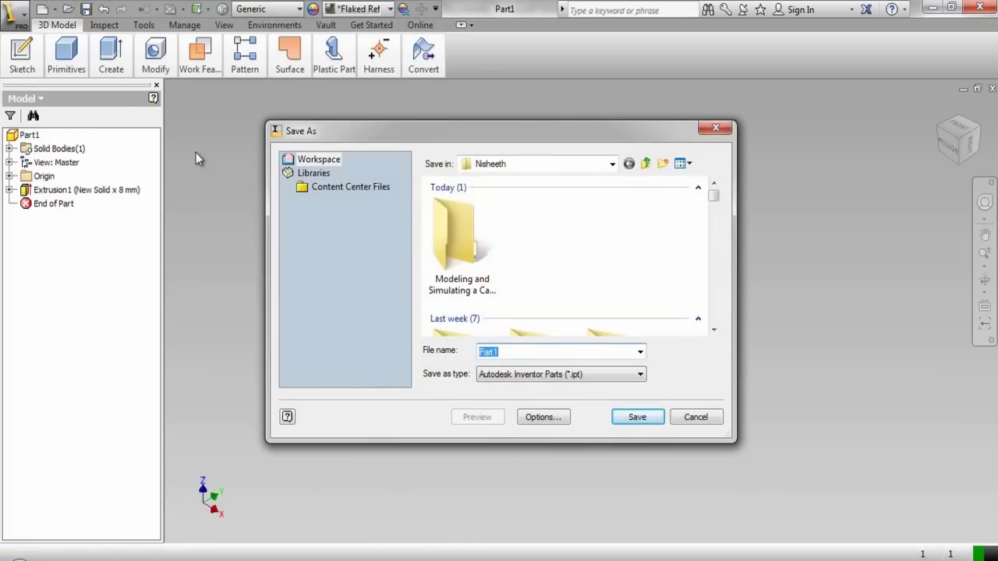
double_click(458, 247)
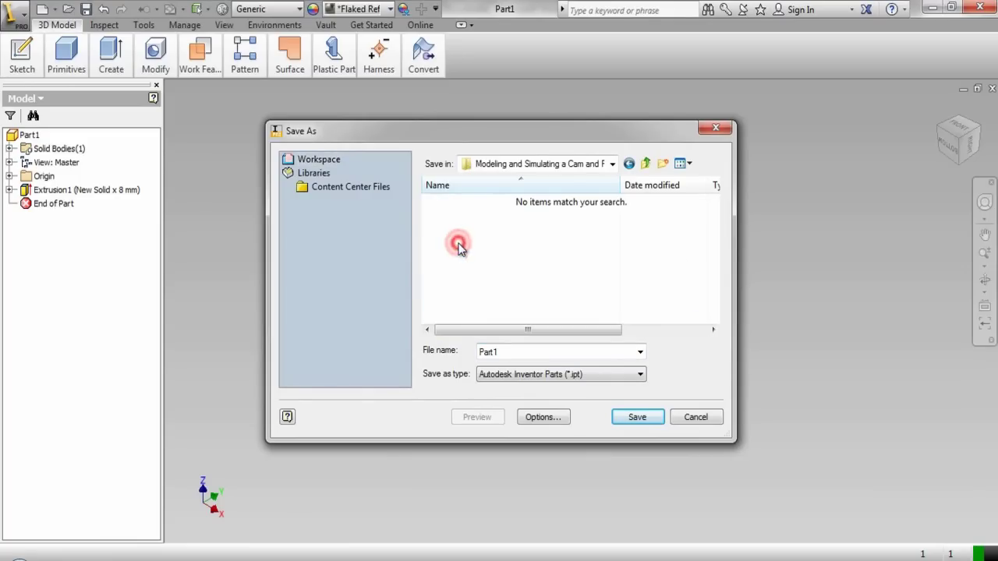
double_click(503, 350)
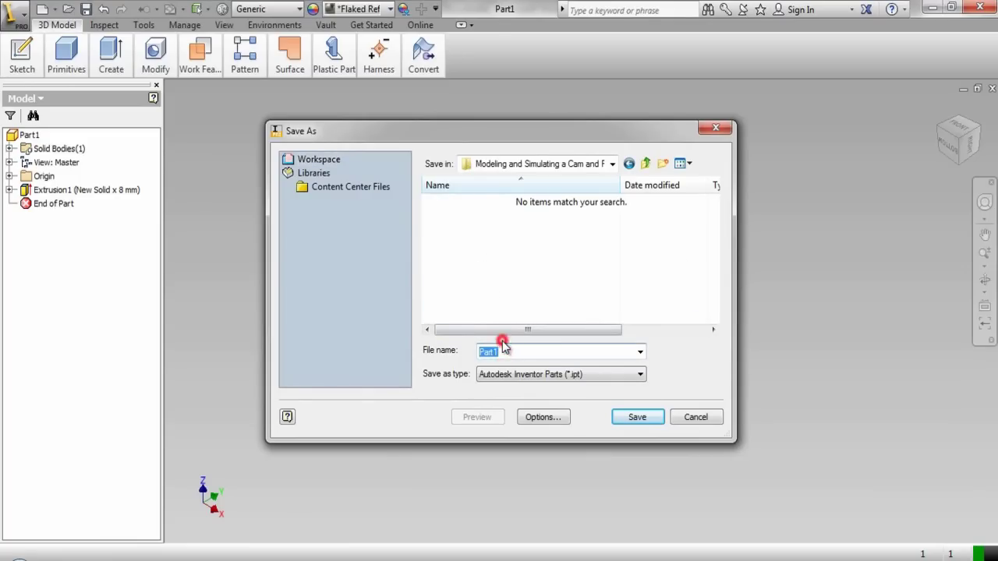
type("Cam")
key("Tab")
left_click(639, 420)
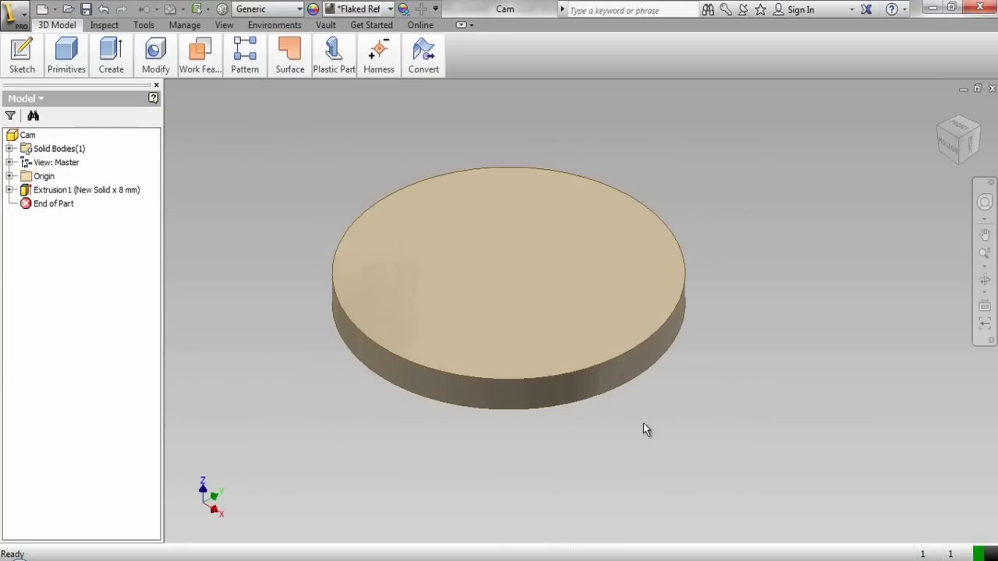
left_click(717, 442)
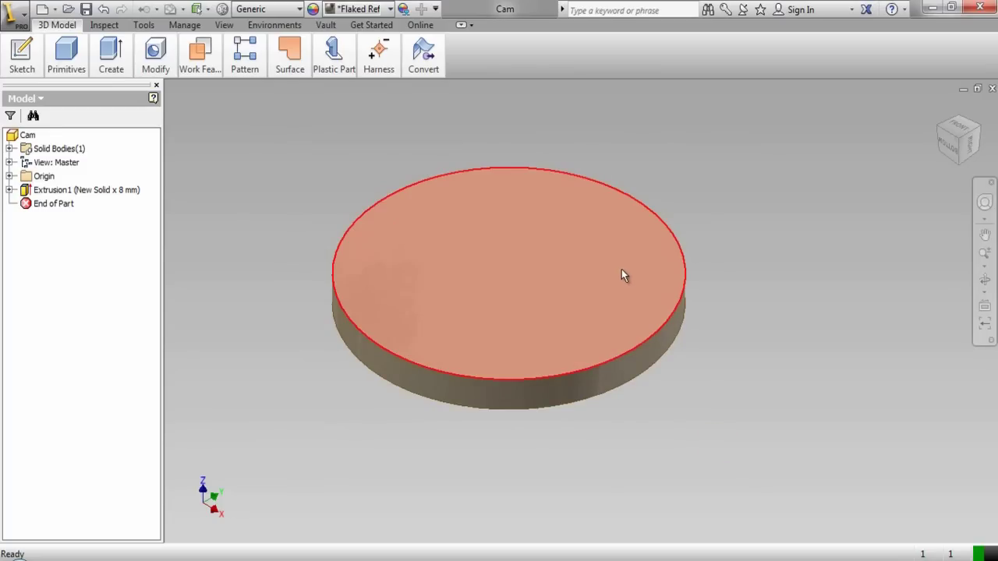
Start a sketch on the disc's upper face and project the face's circular outline into it.
left_click(622, 275)
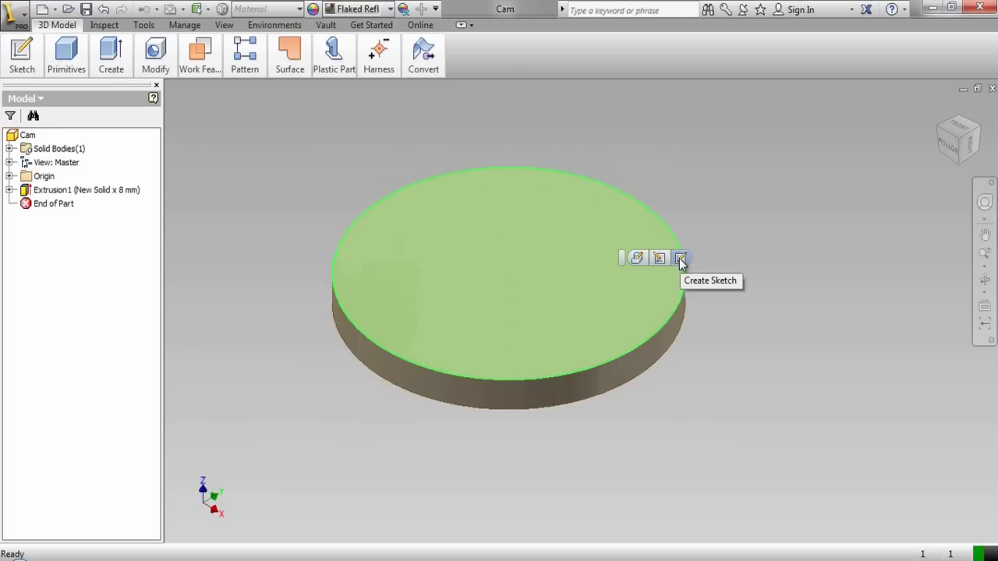
left_click(680, 259)
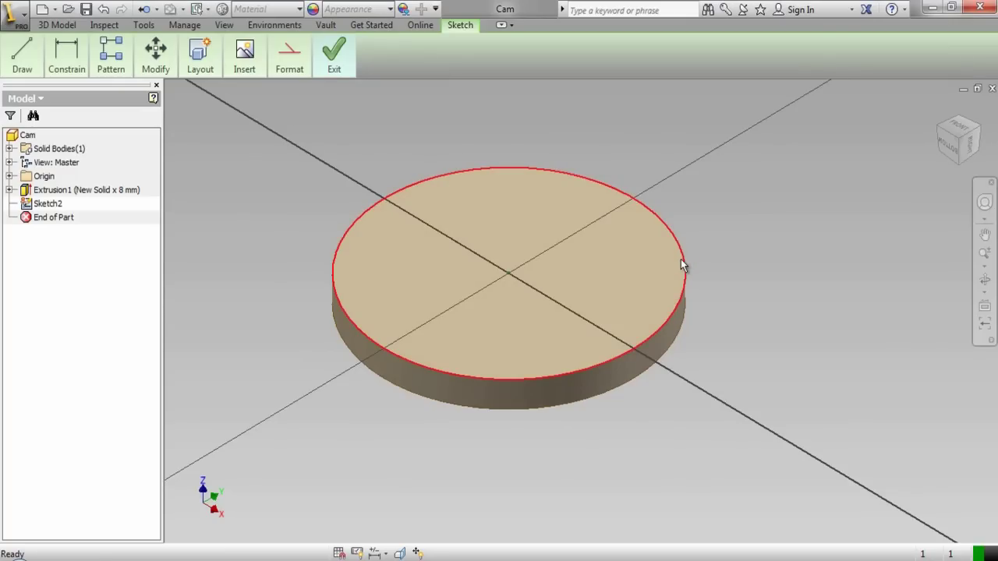
left_click(961, 124)
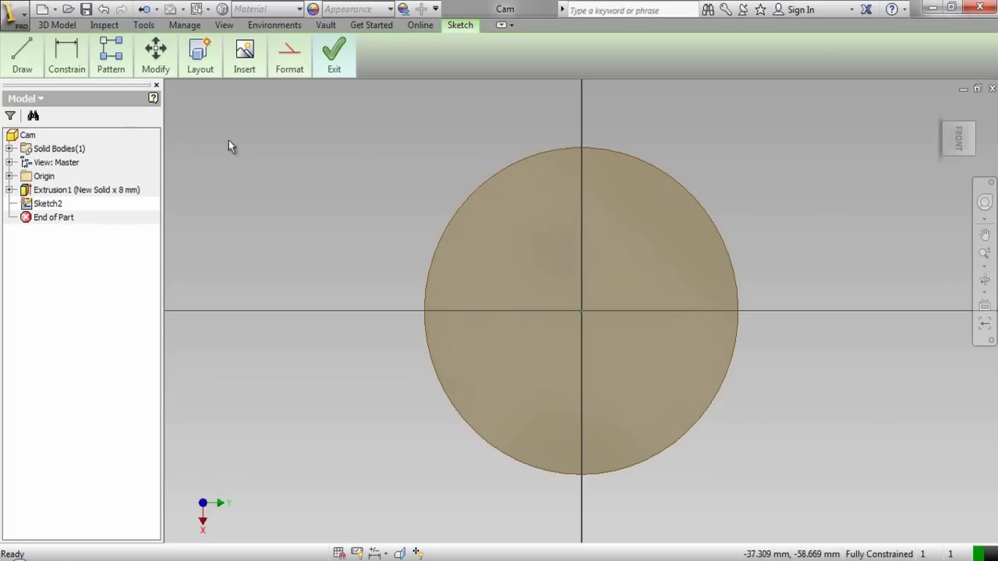
mouse_move(27, 72)
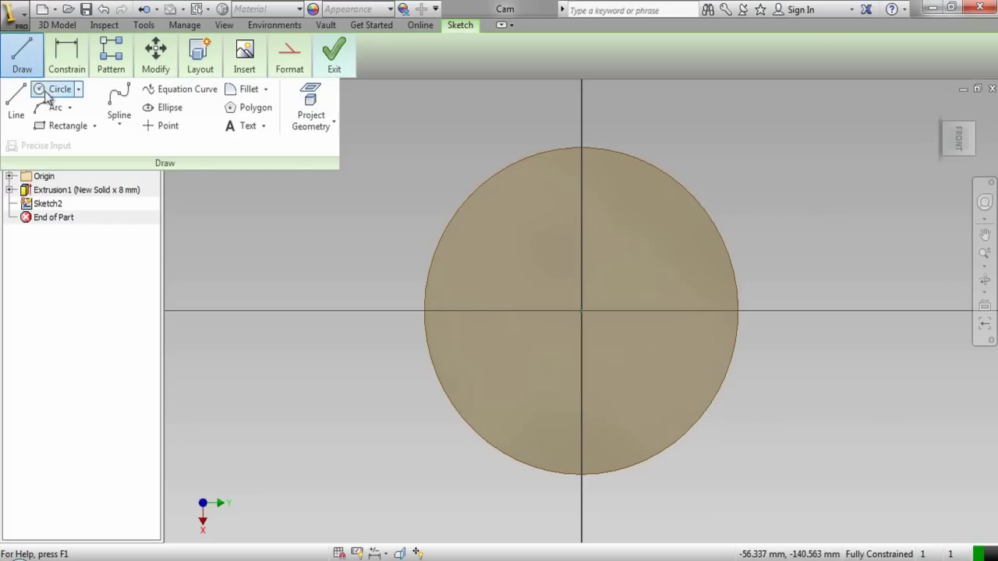
left_click(311, 99)
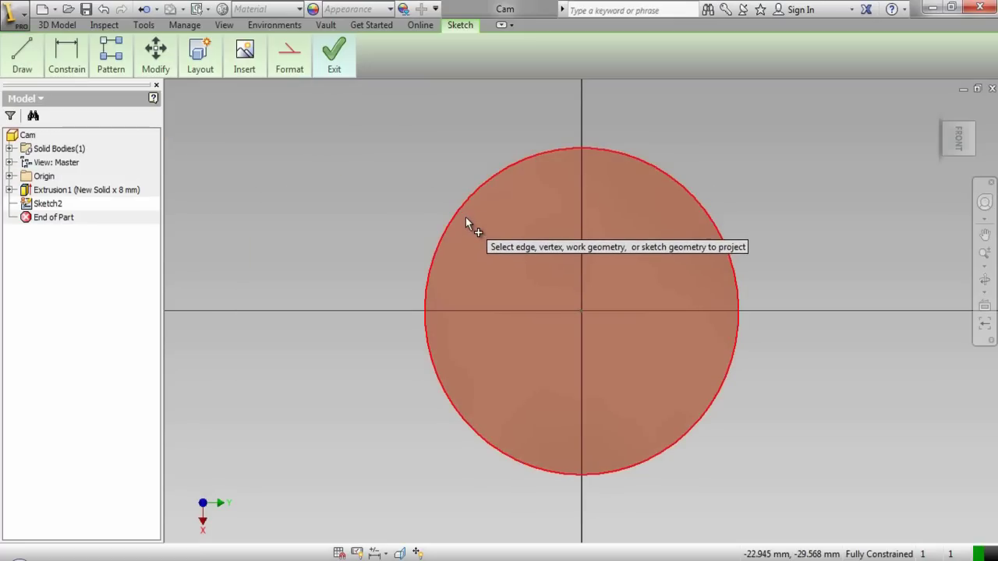
left_click(465, 216)
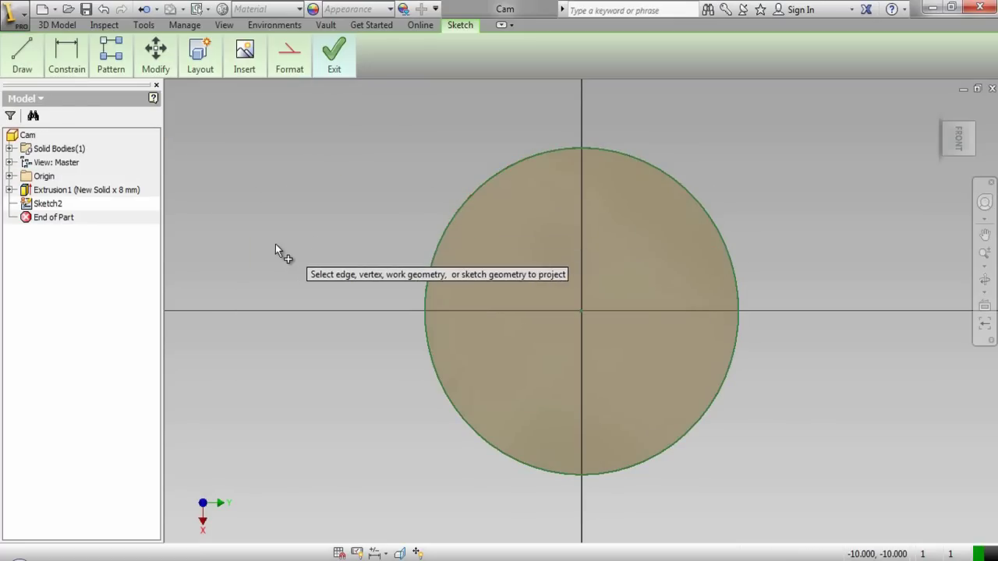
Draw a 50 mm diameter circle beside the disc, centred about 62 mm from the disc's centre along the Y direction.
scroll(273, 244, "down", 5)
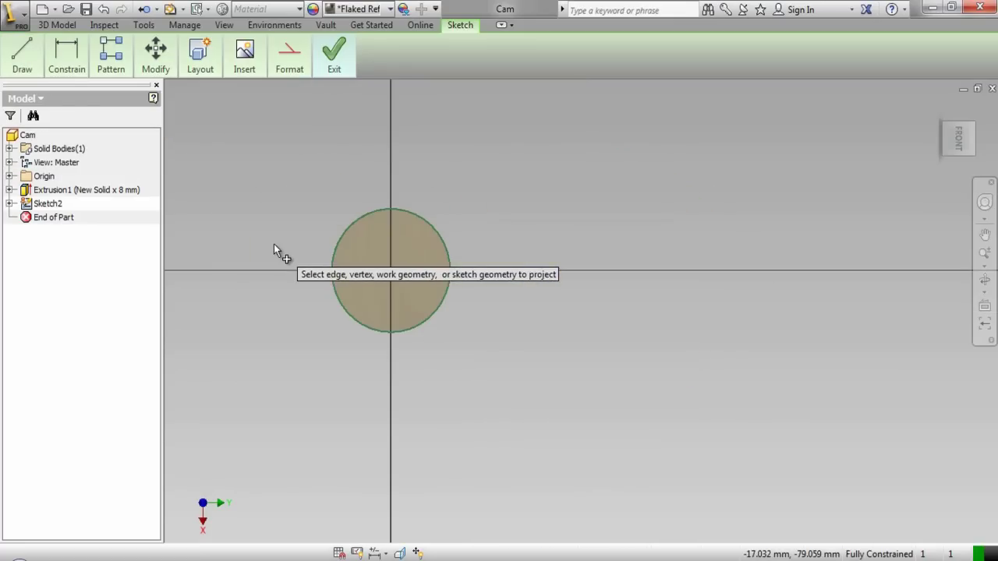
right_click(437, 180)
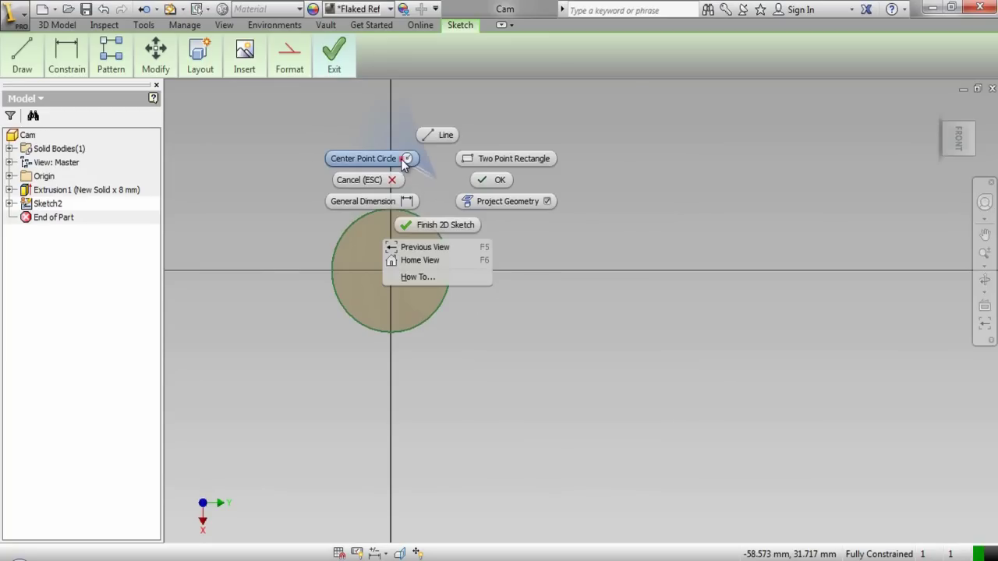
left_click(403, 161)
scroll(480, 270, "up", 5)
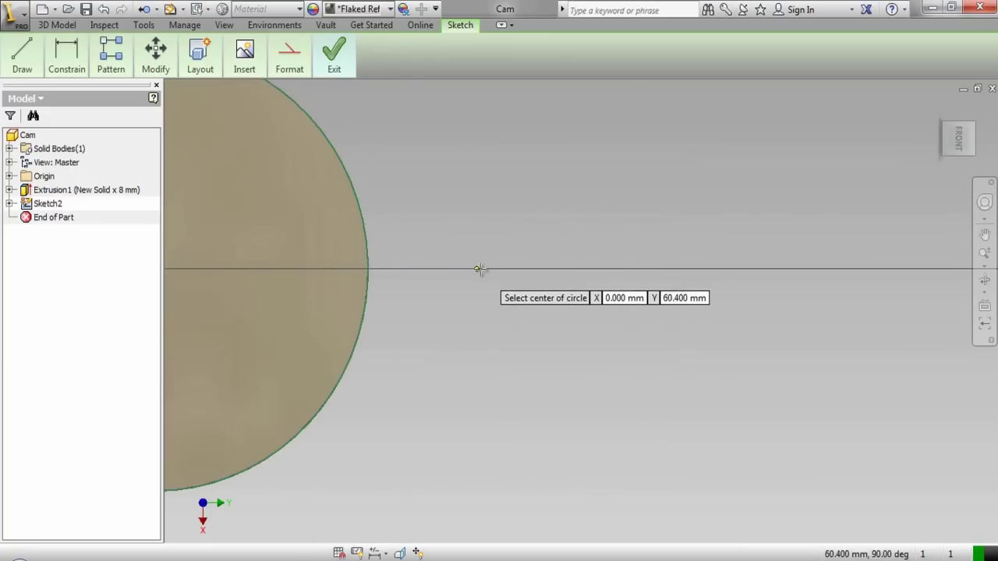
left_click(485, 269)
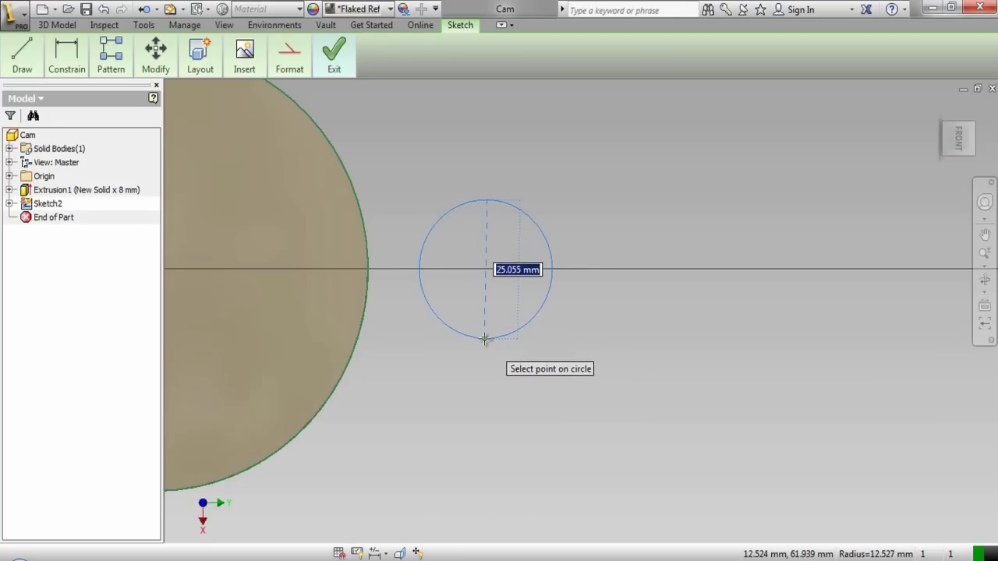
type("50")
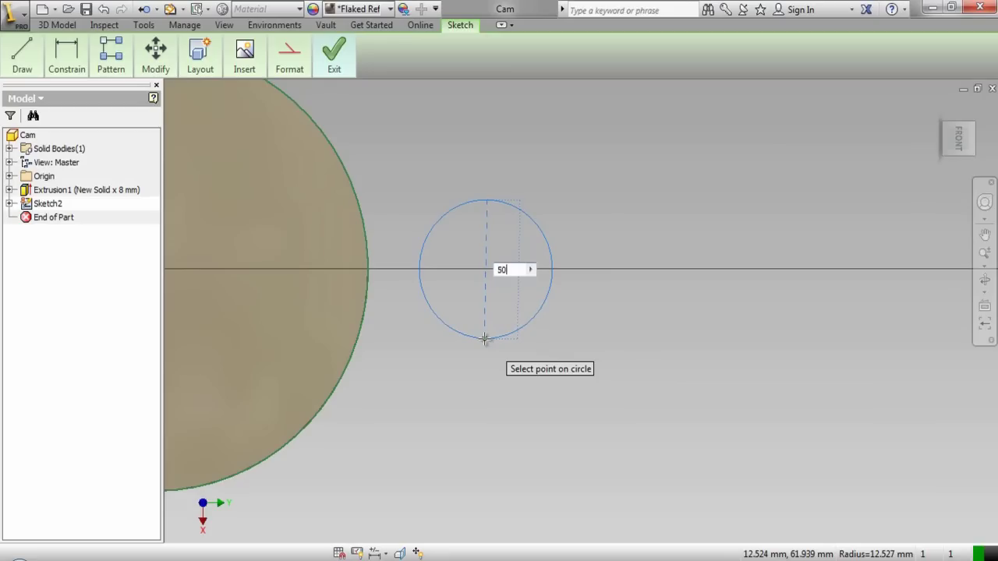
key("Return")
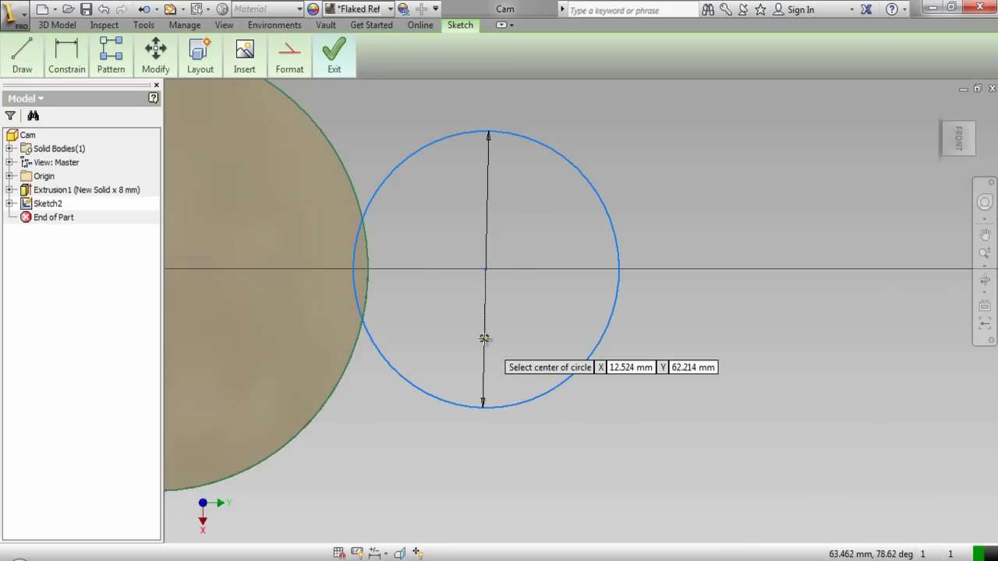
right_click(635, 316)
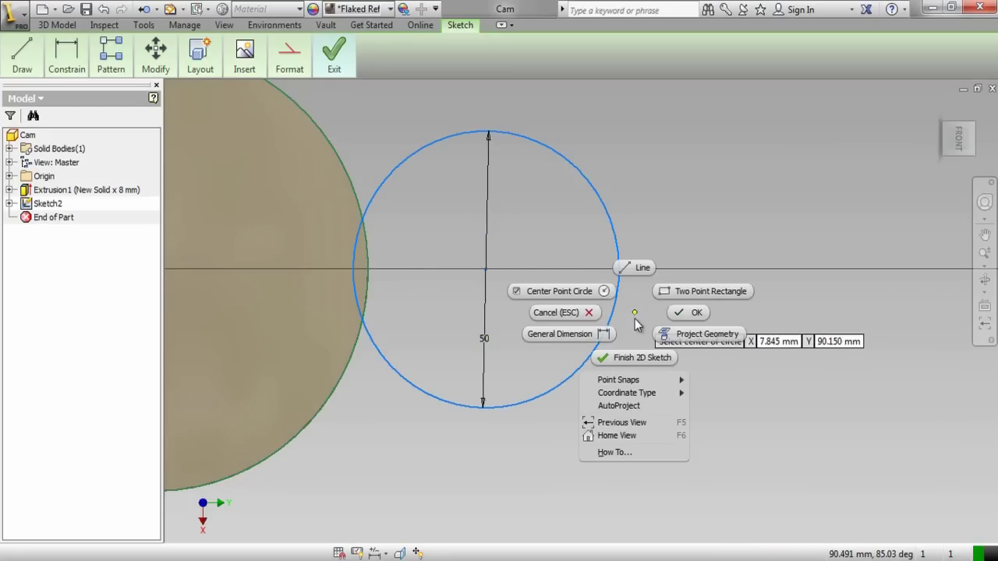
left_click(675, 322)
key("F6")
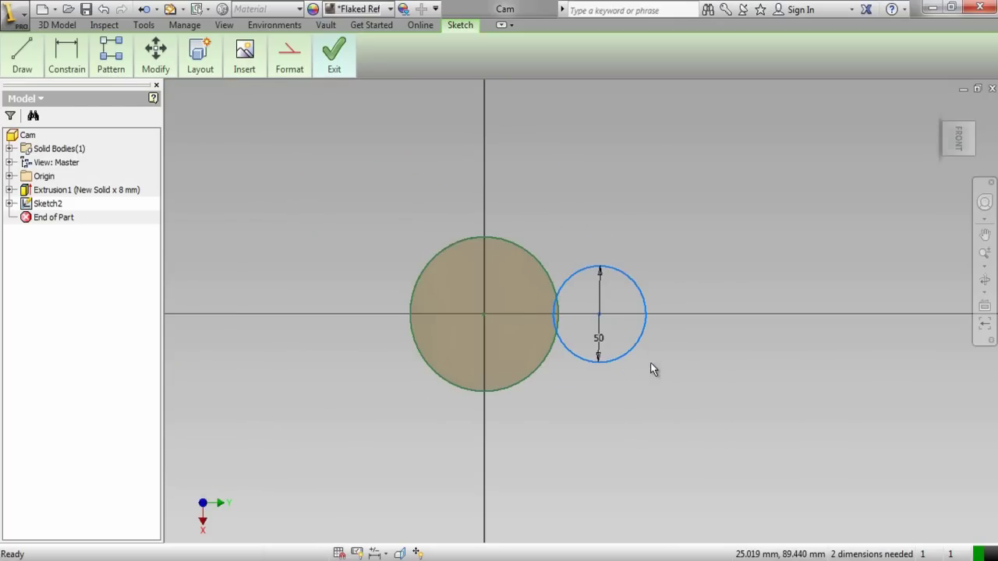
Apply a Vertical constraint between the disc's centre and the centre of the 50 mm circle.
right_click(629, 201)
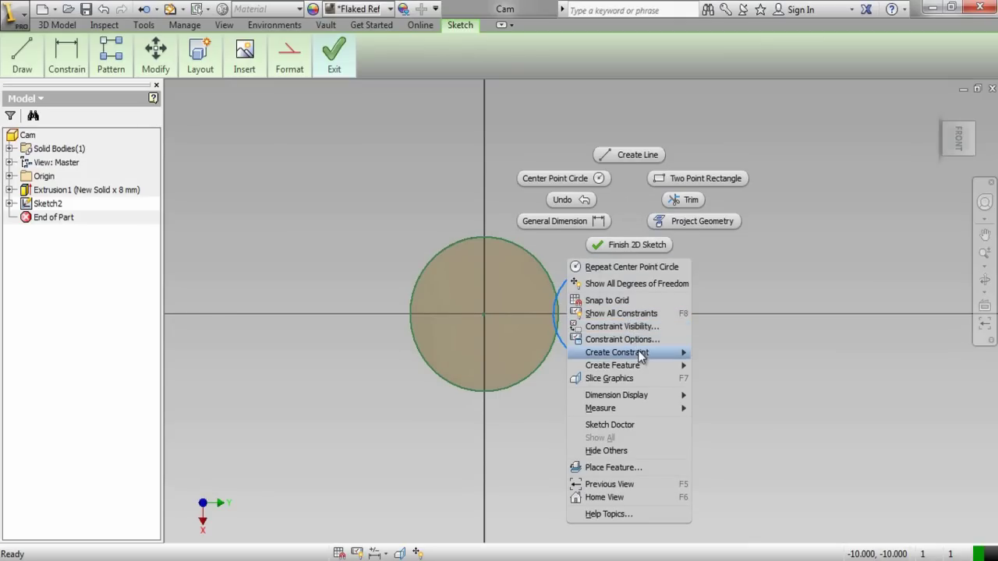
mouse_move(639, 355)
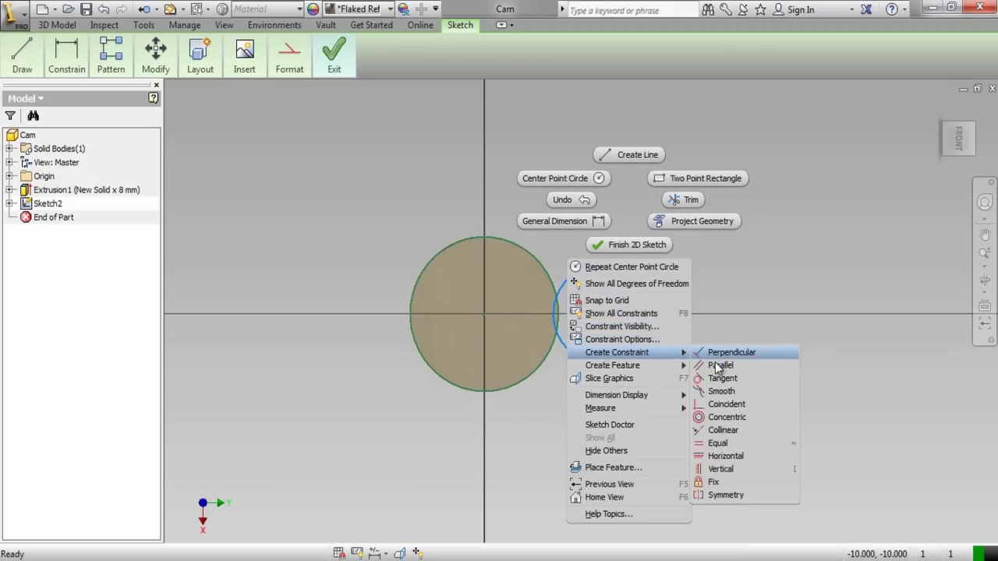
left_click(722, 470)
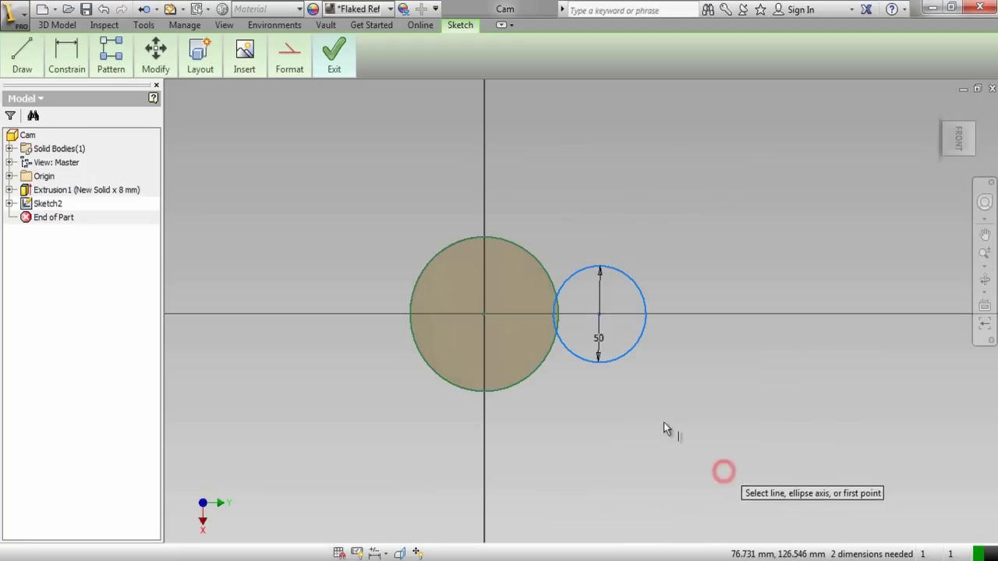
left_click(482, 314)
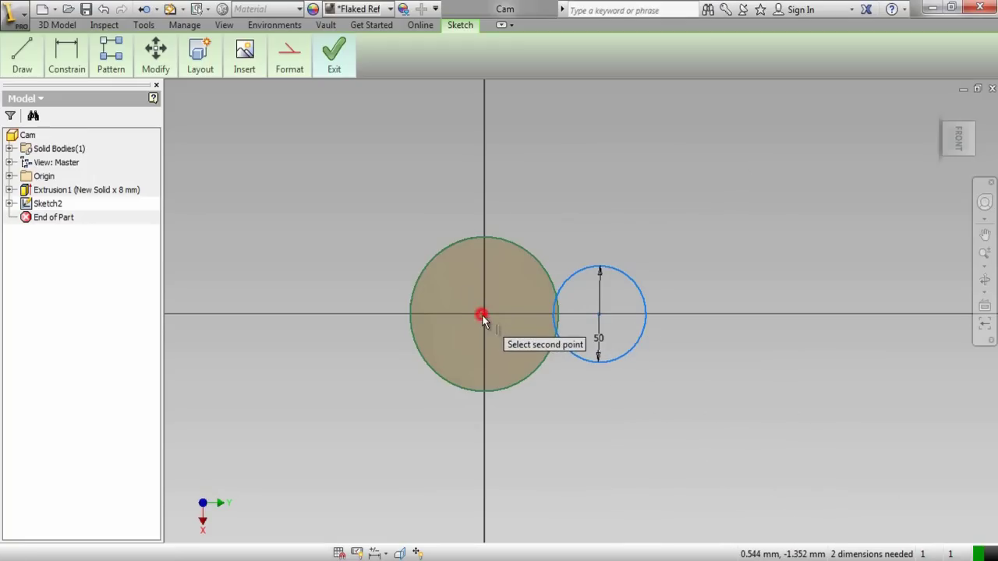
left_click(600, 315)
Dimension the distance between the disc's centre and the small circle's centre as 45 mm and finish the sketch.
right_click(605, 178)
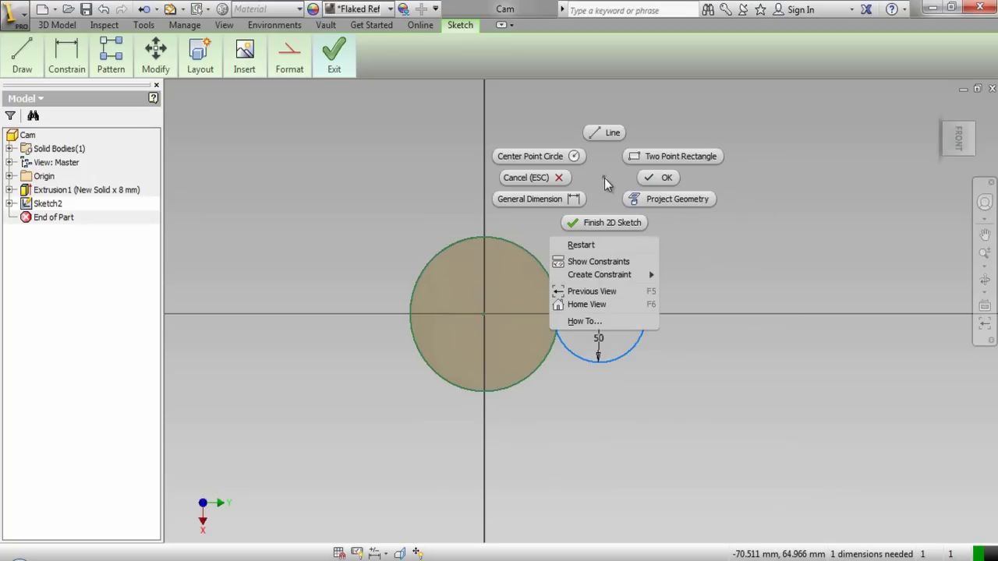
left_click(563, 200)
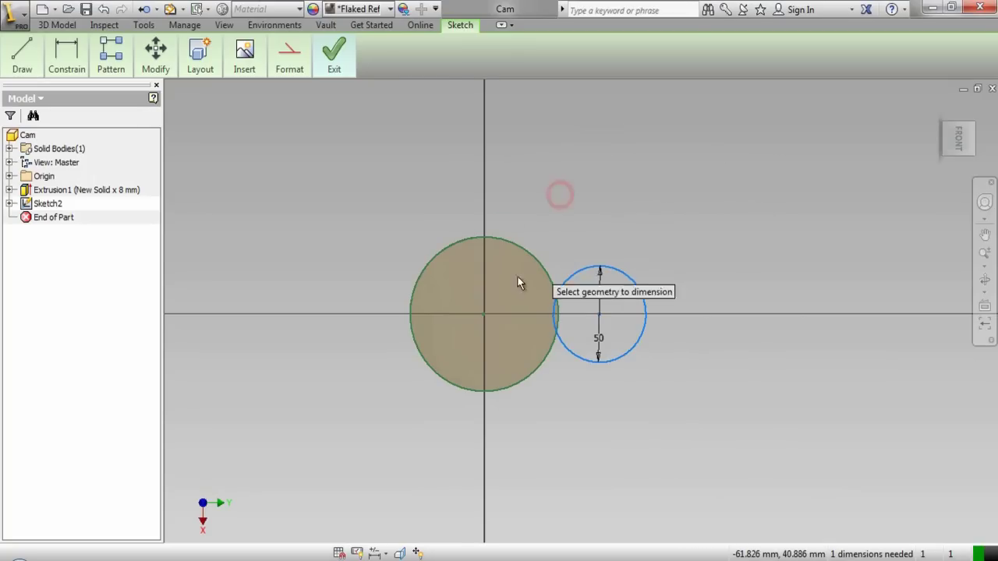
left_click(483, 313)
left_click(598, 313)
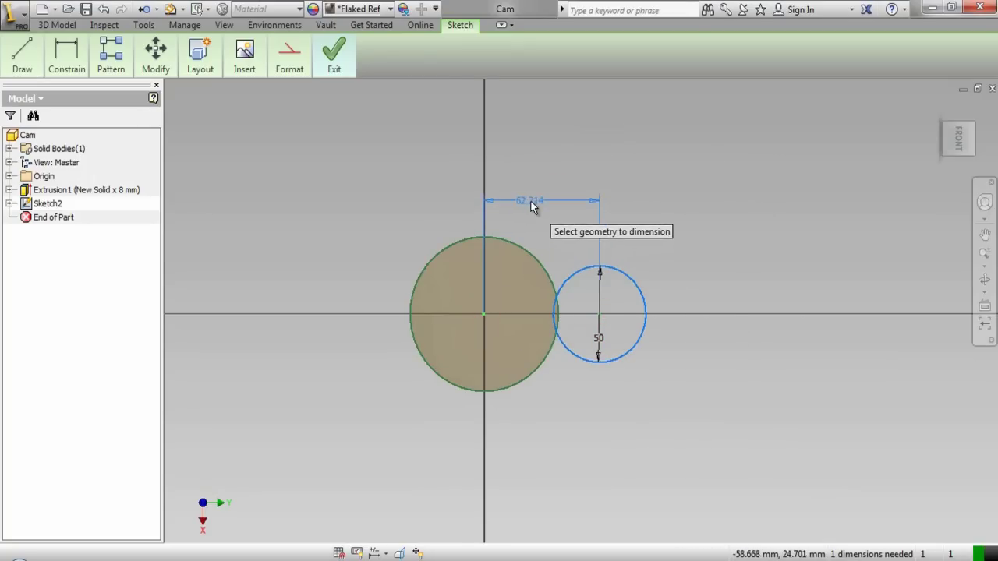
left_click(530, 201)
type("45")
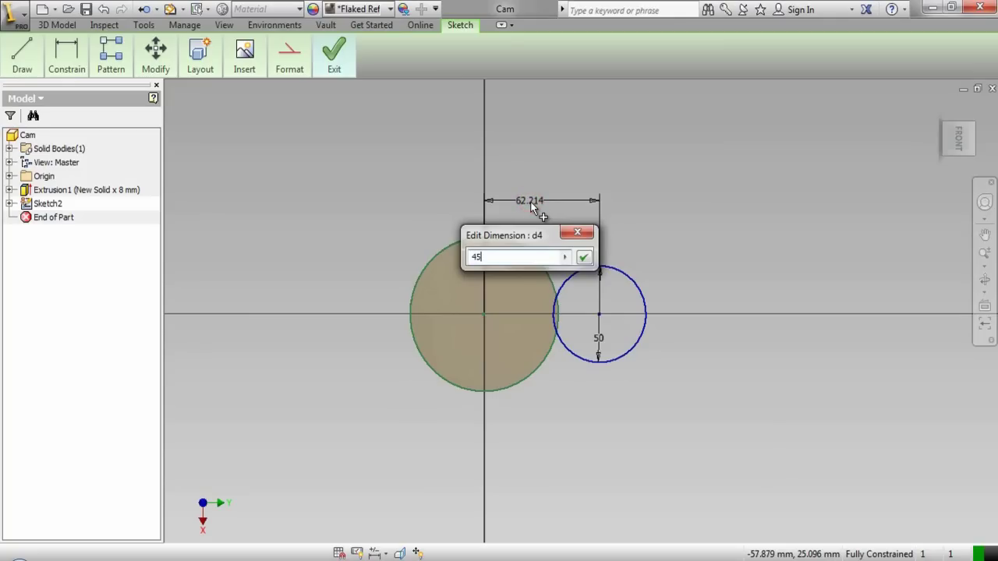
key("Return")
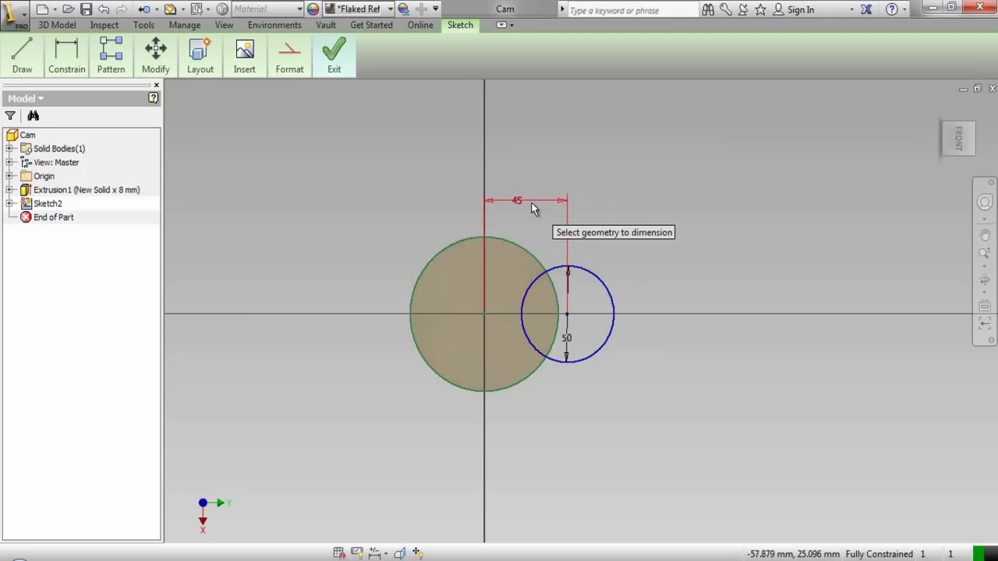
right_click(596, 213)
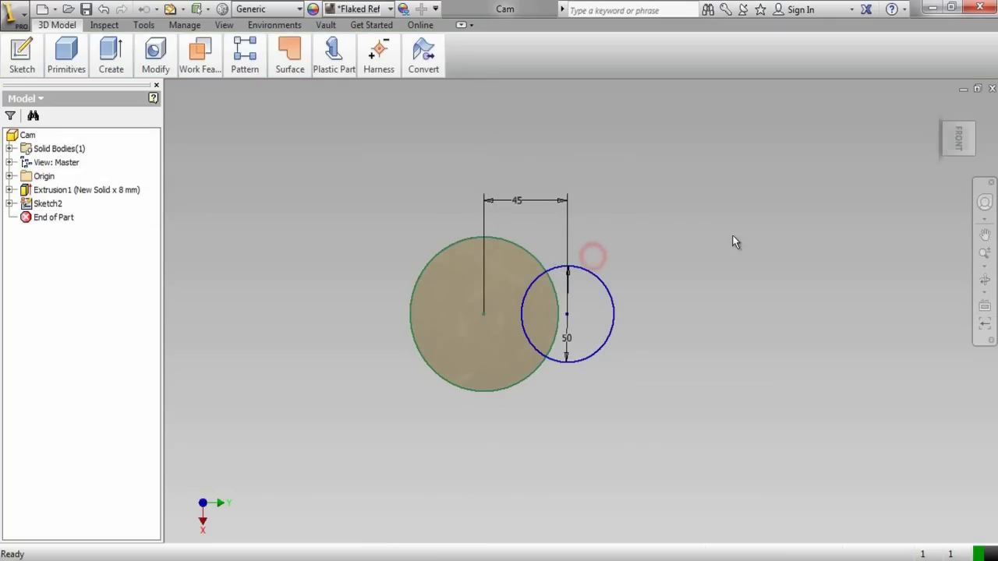
Extrude the 50 mm circle by 10 mm in Direction 2, joined to the disc, and check the result from the side.
left_click(939, 116)
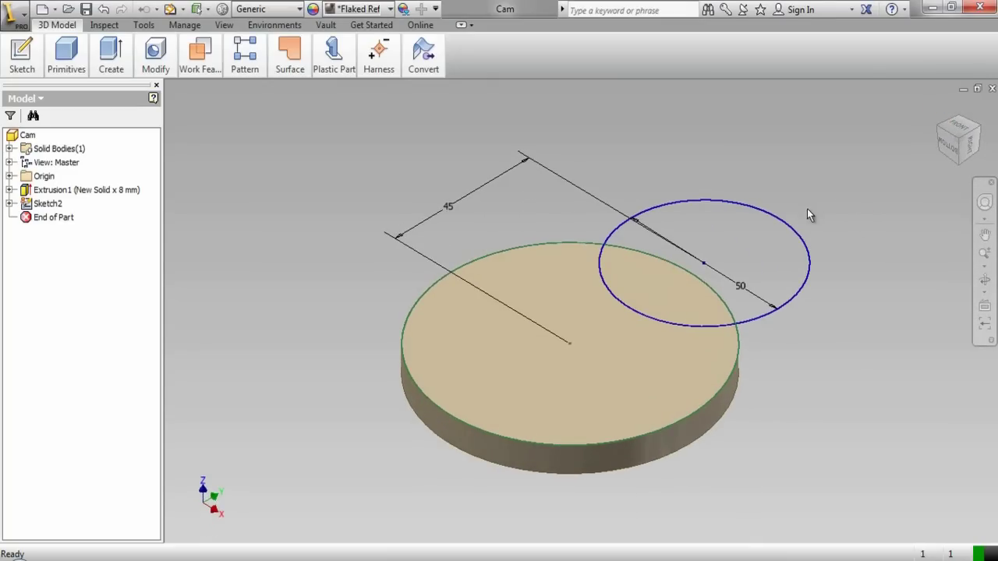
left_click(792, 227)
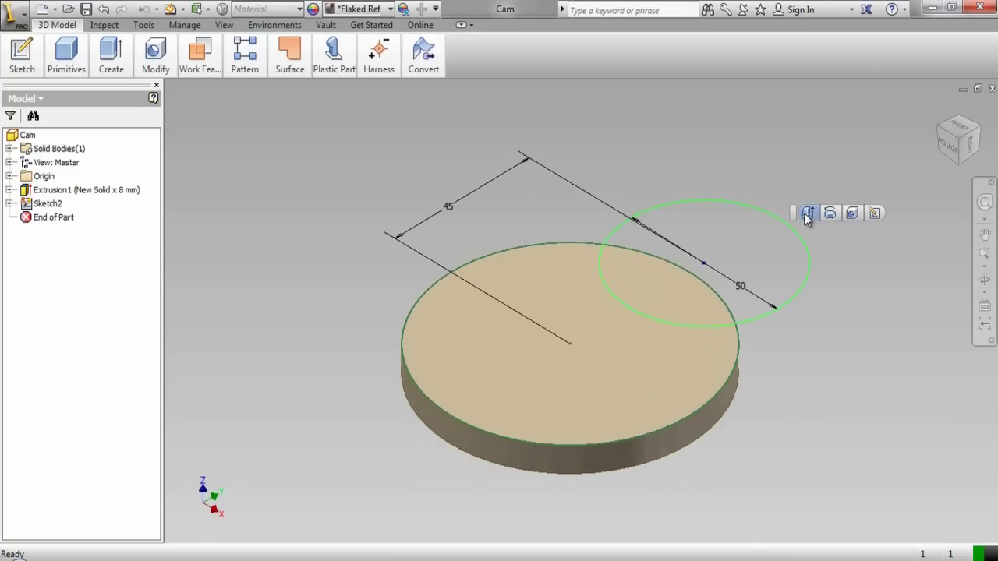
left_click(807, 213)
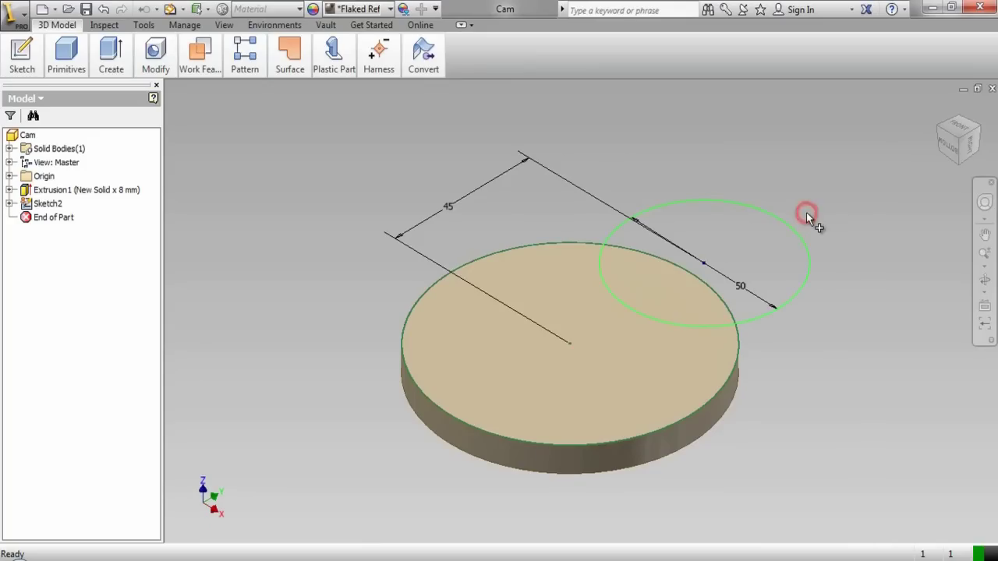
left_click(766, 234)
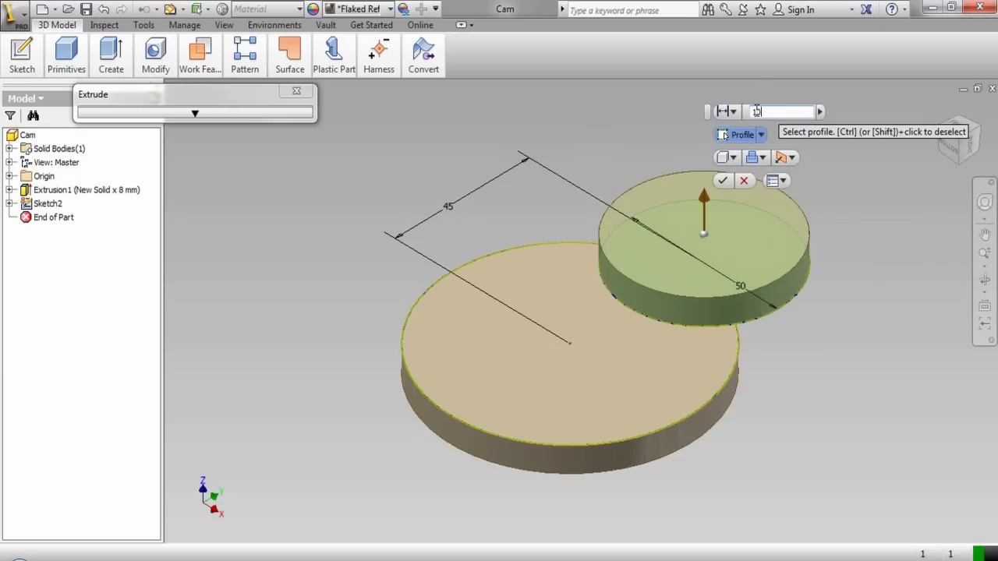
type("5")
type("0")
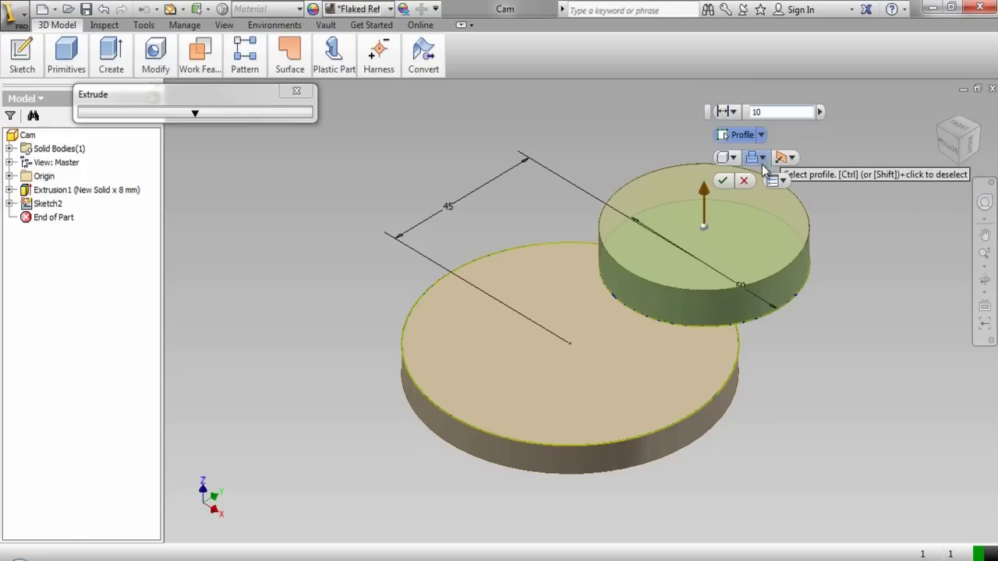
left_click(792, 158)
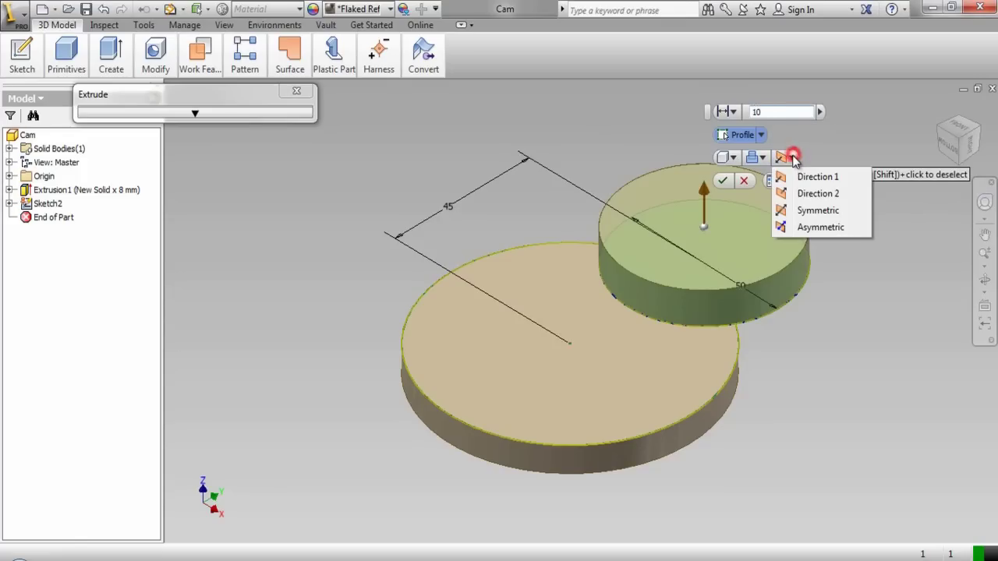
left_click(811, 195)
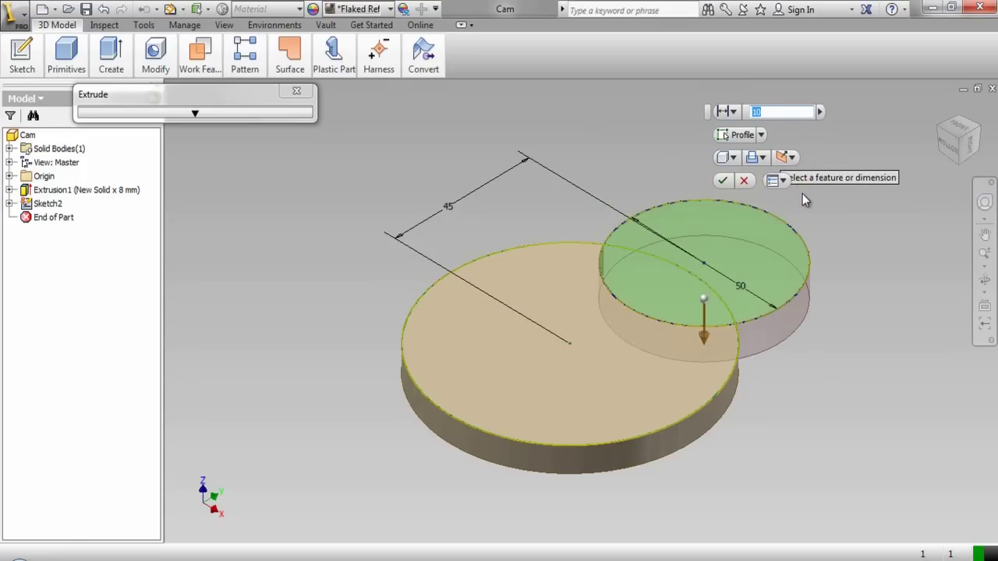
left_click(763, 158)
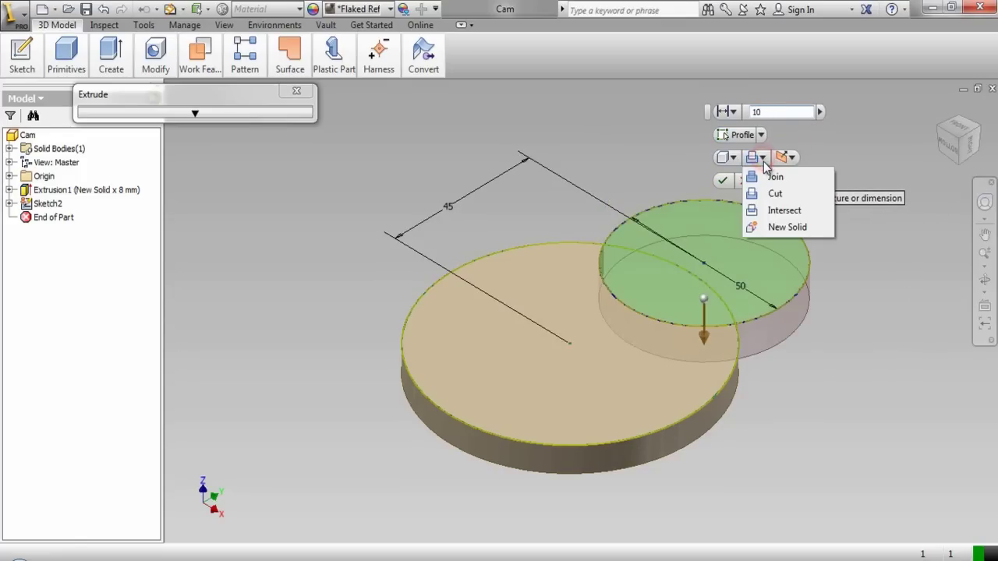
left_click(774, 180)
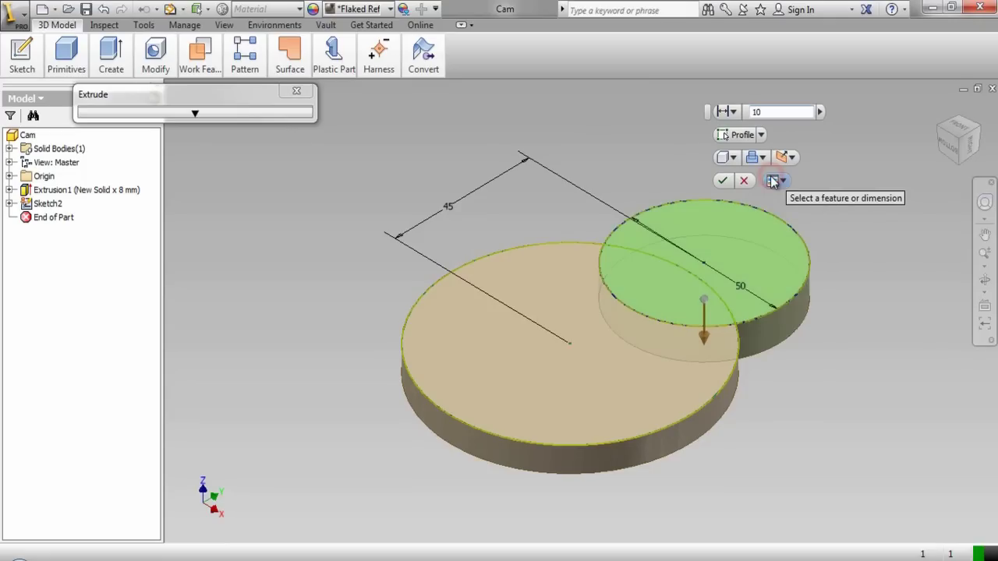
left_click(722, 182)
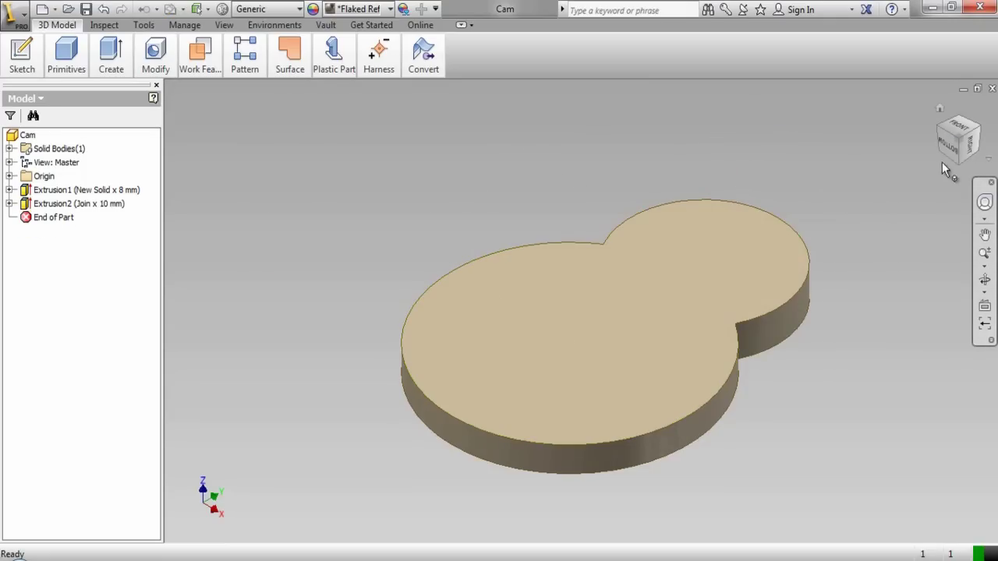
left_click(968, 152)
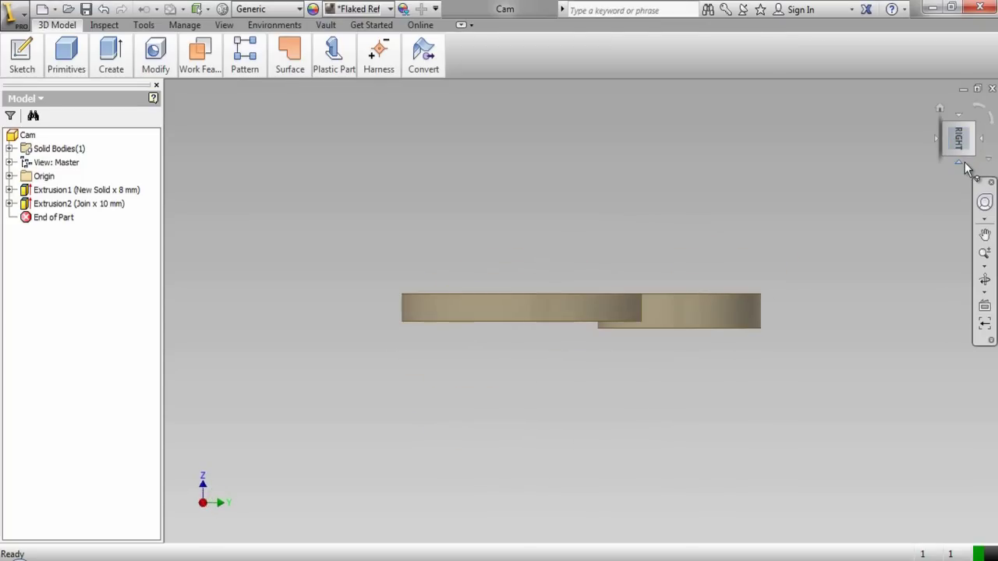
Examine the joined disc and lobe from several sides and up close where their outlines meet.
left_click(965, 164)
left_click(960, 159)
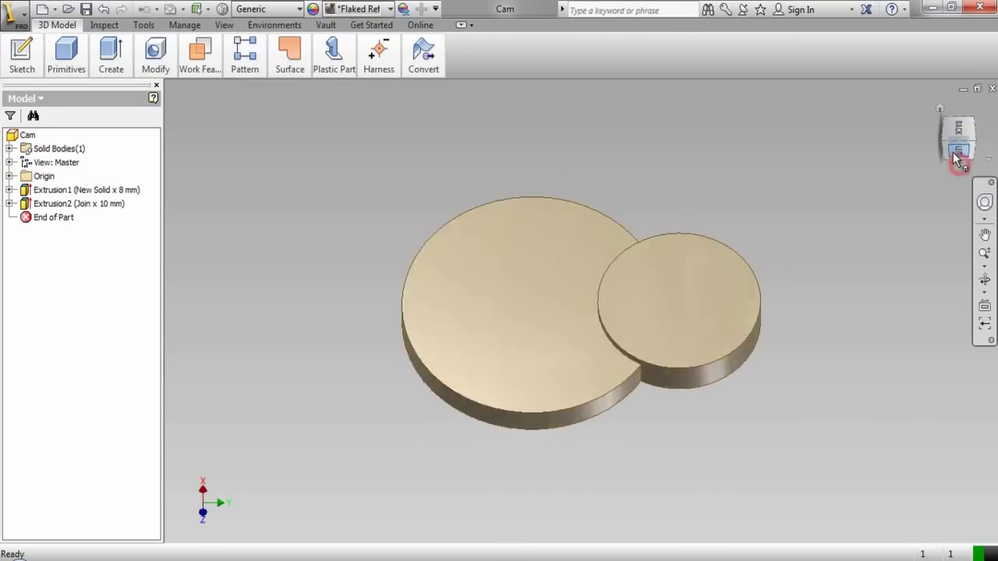
left_click(943, 128)
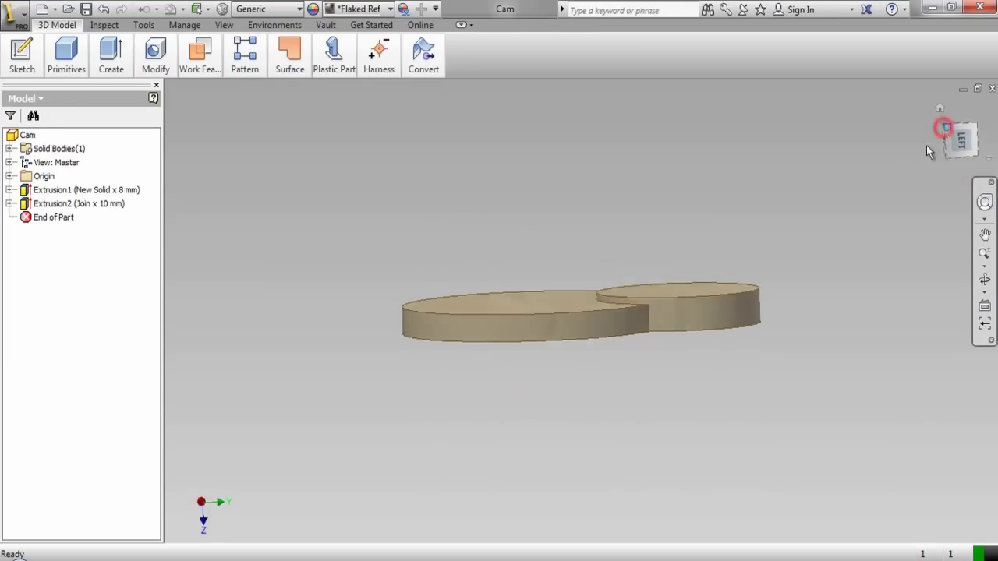
left_click(982, 257)
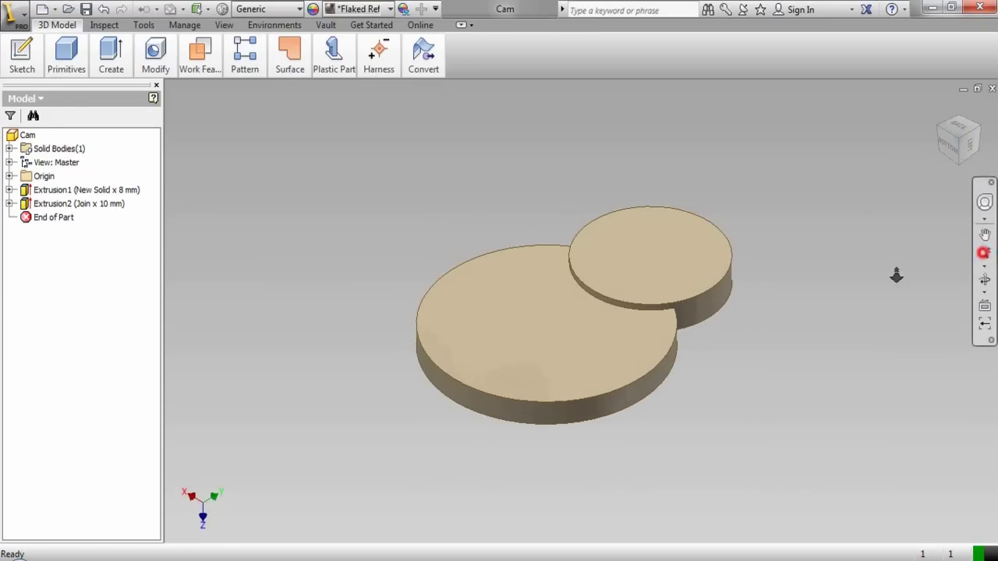
left_click_drag(693, 274, 703, 304)
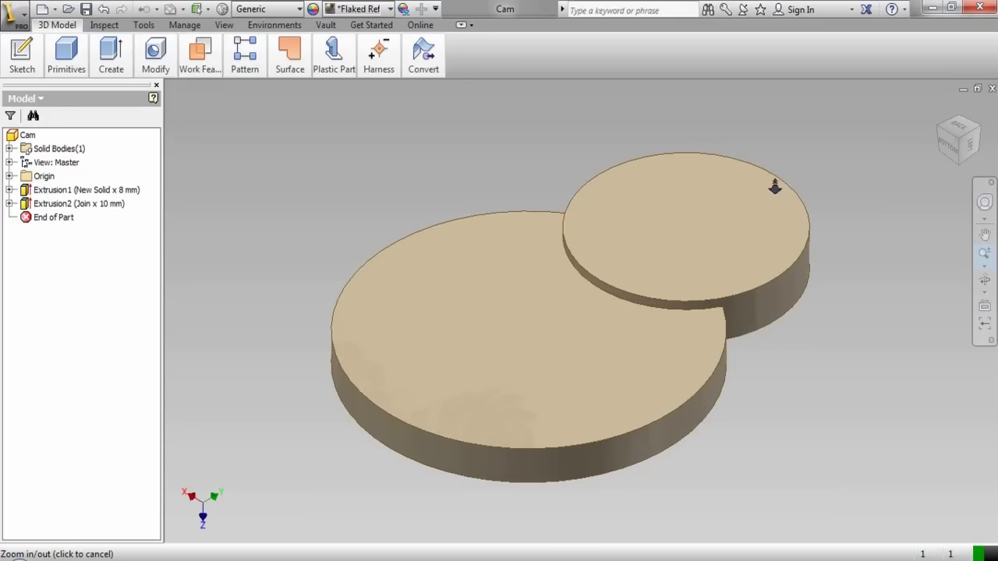
right_click(789, 162)
left_click(831, 168)
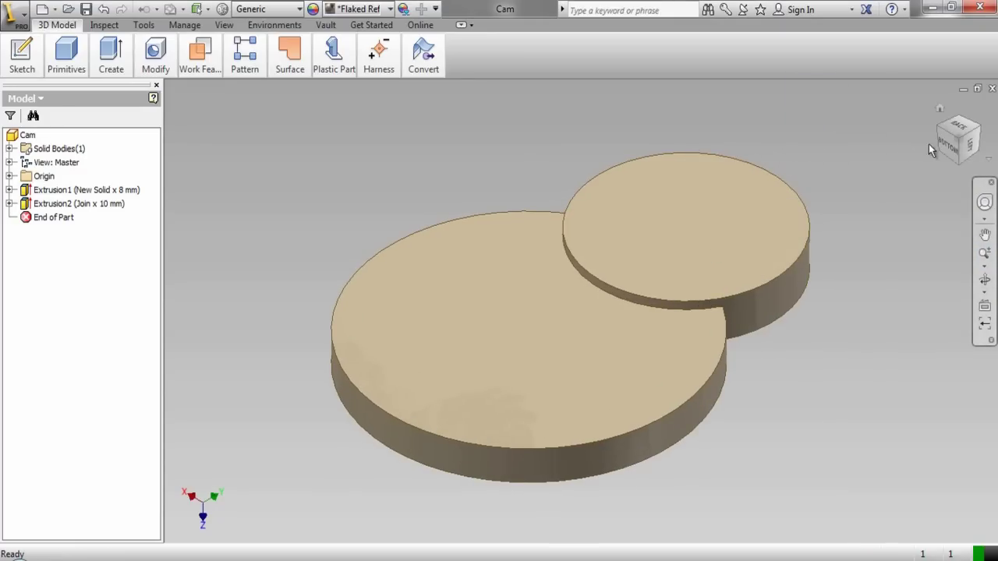
Fillet the two vertical edges where the disc and the lobe meet with a 1000 mm radius.
left_click(970, 134)
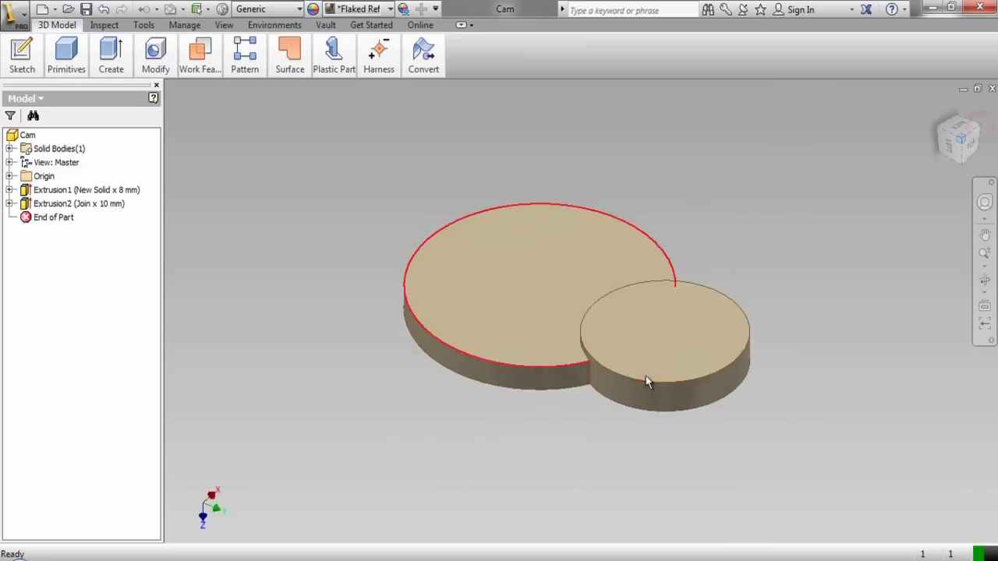
left_click(571, 378)
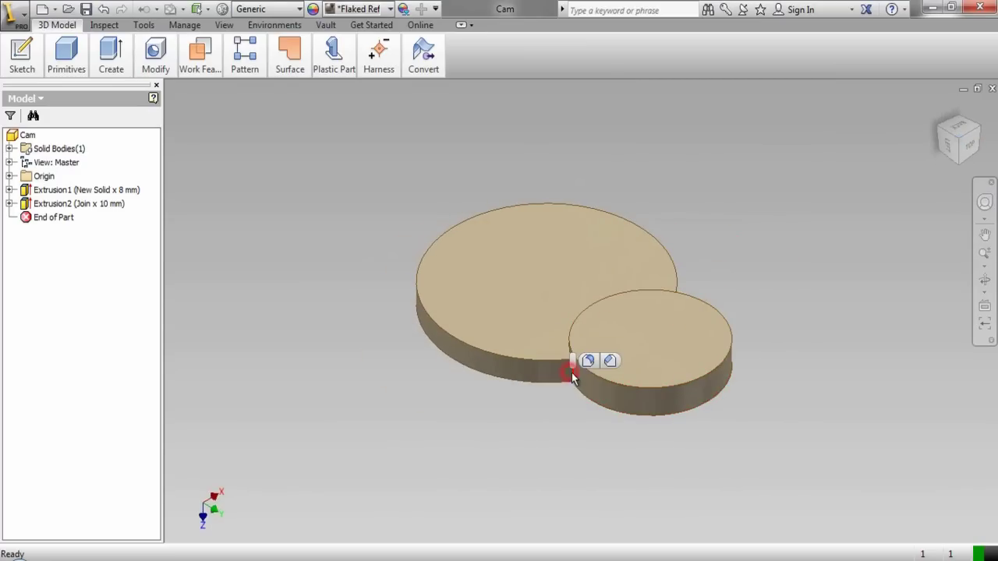
key("f")
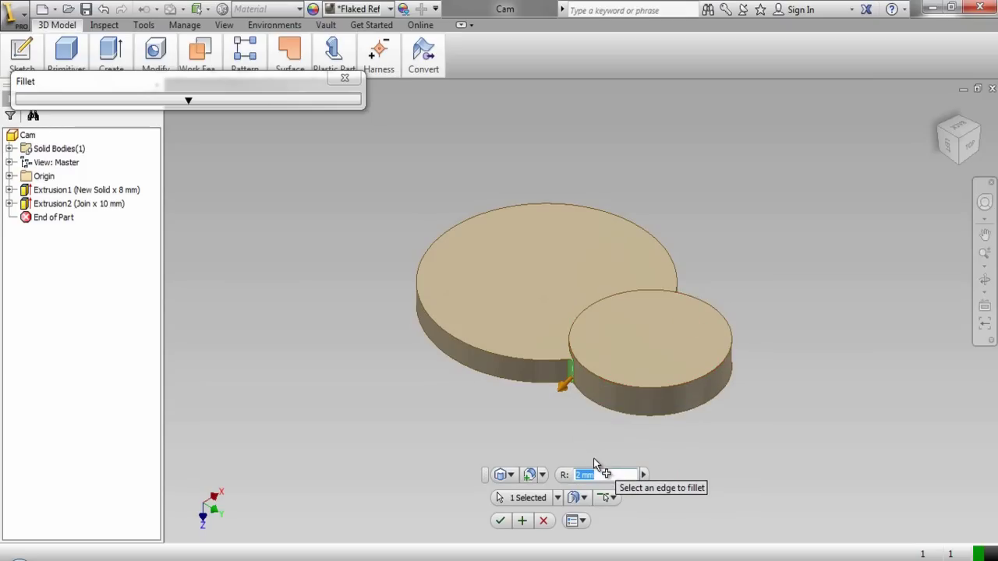
type("1000")
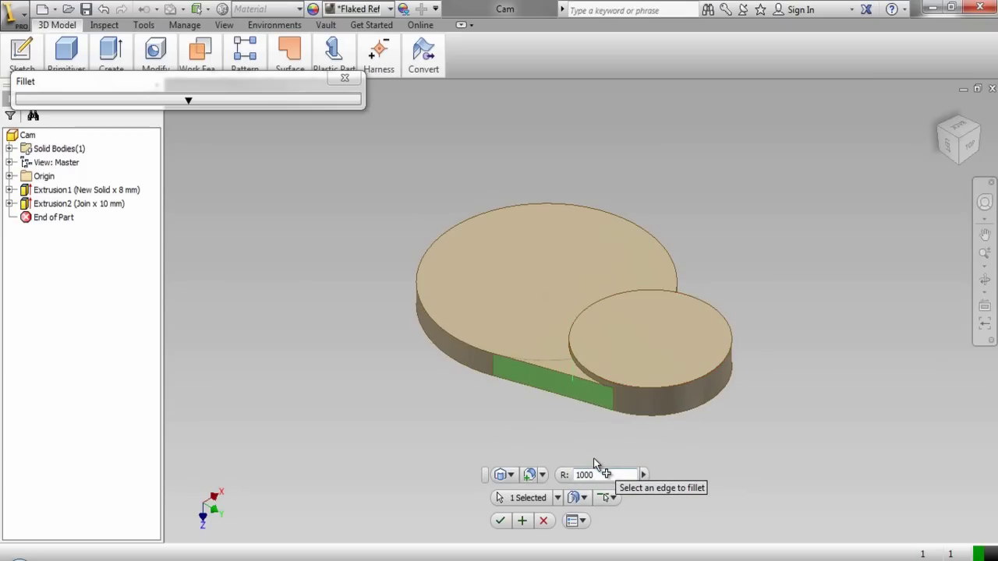
left_click(675, 305)
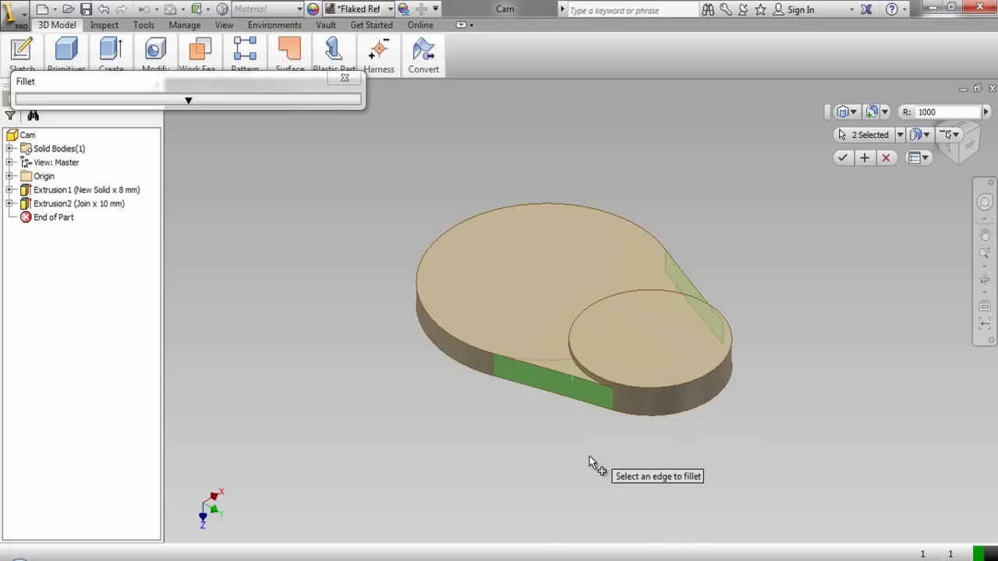
left_click(843, 158)
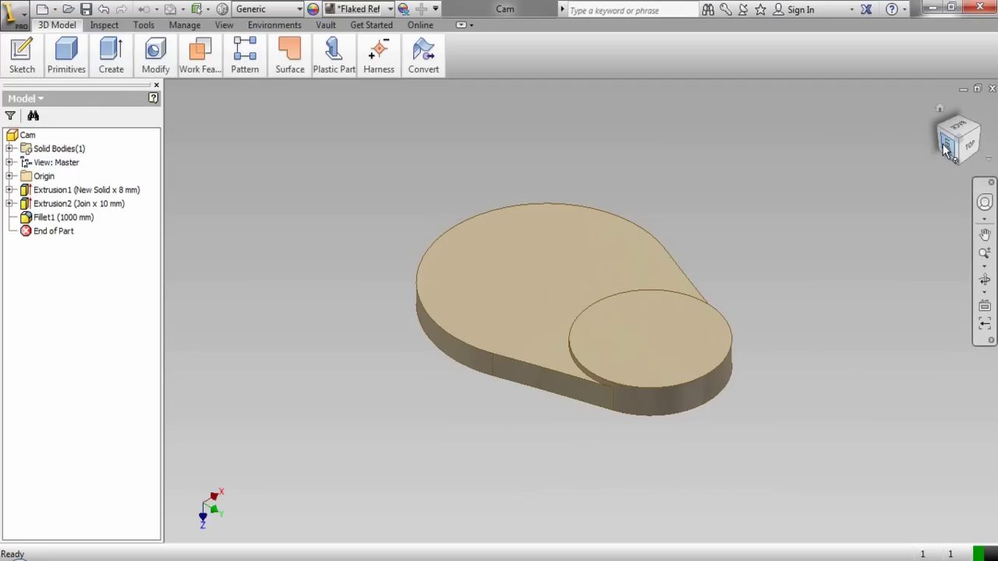
Fillet the curved edge at the base of the raised lobe with a 2 mm radius.
left_click_drag(938, 129, 702, 202)
scroll(699, 199, "up", 3)
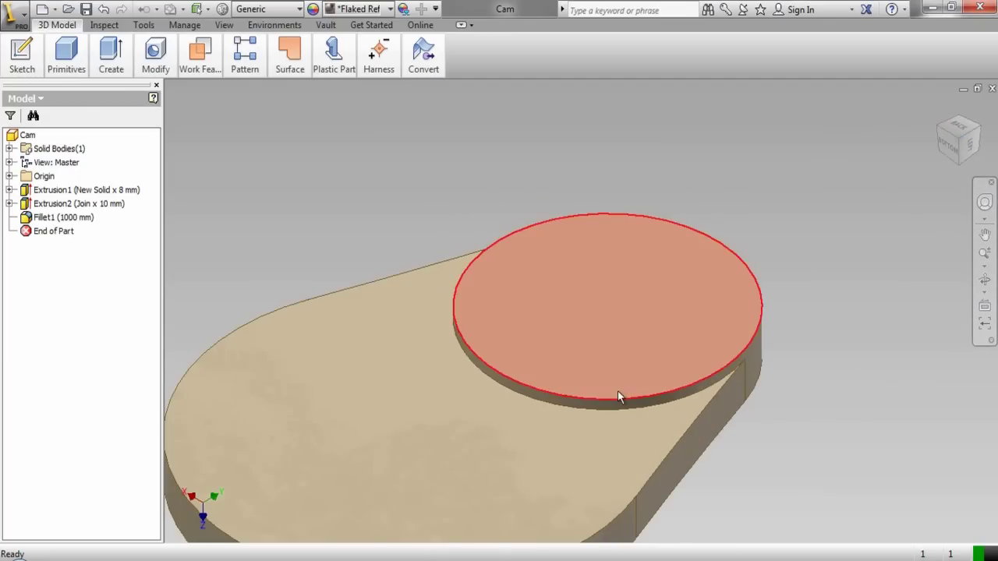
left_click(616, 411)
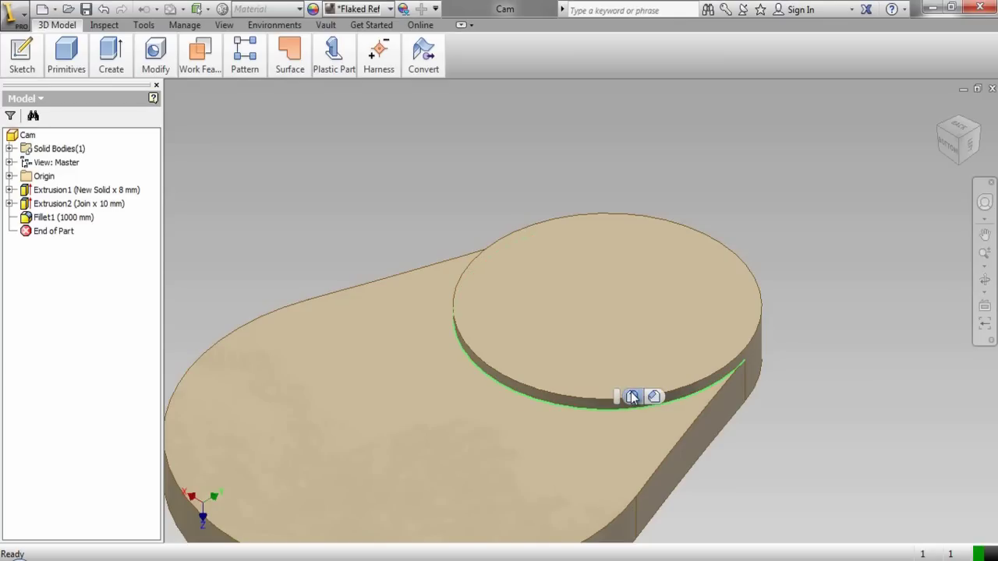
left_click(632, 396)
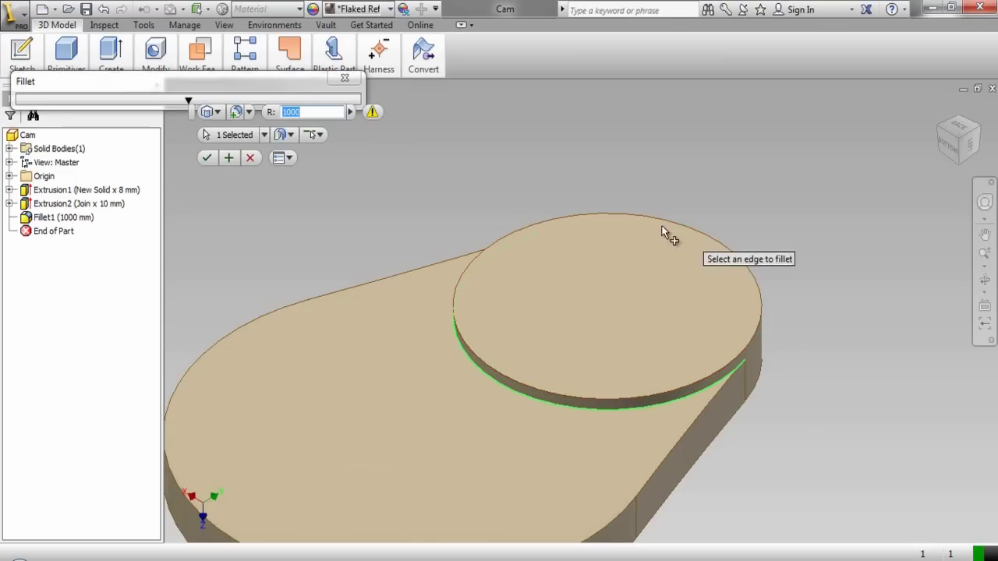
left_click_drag(201, 111, 585, 155)
left_click_drag(687, 155, 664, 155)
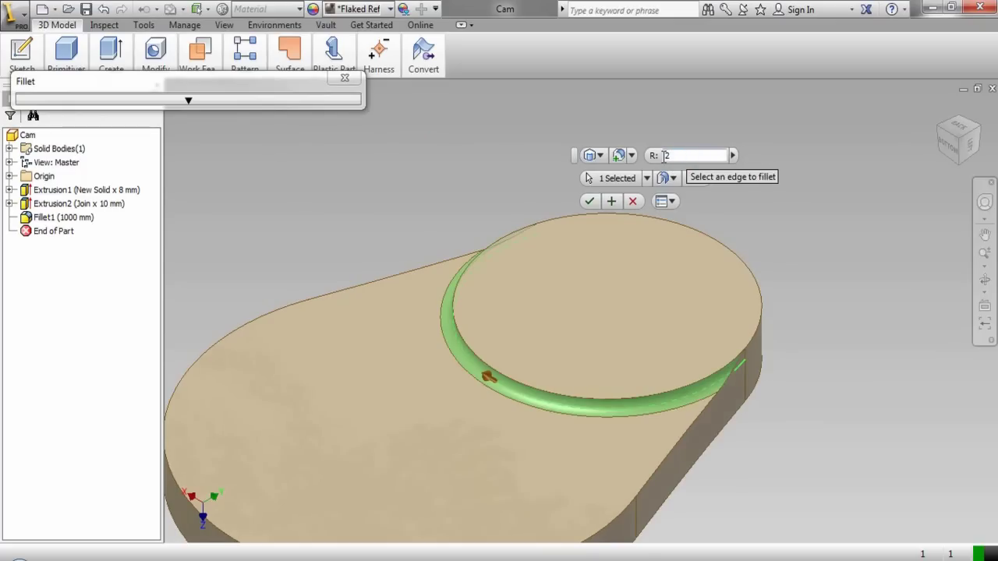
left_click(589, 202)
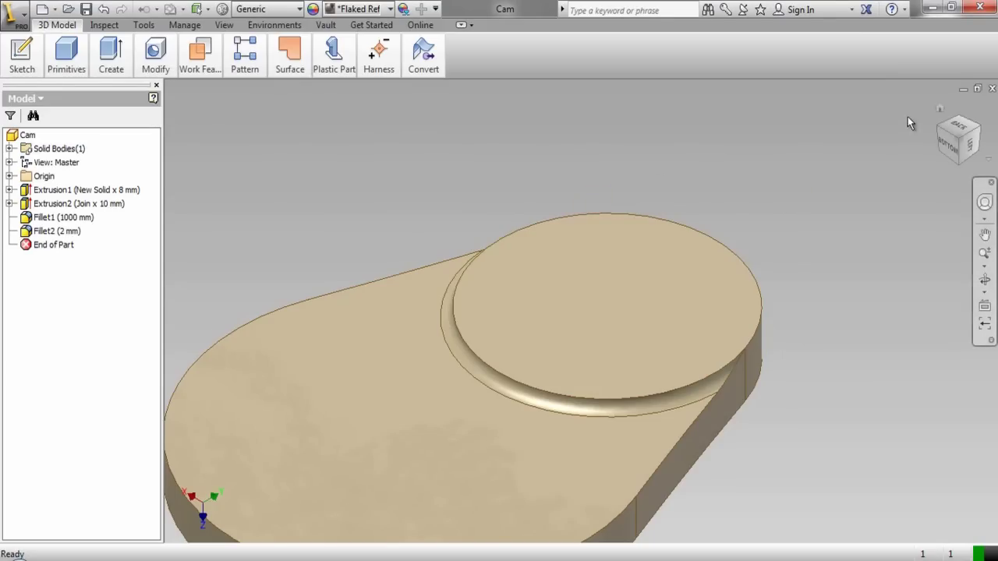
Start a sketch on the cam's flat face opposite the raised lobe and project the face's outline into it.
left_click(937, 111)
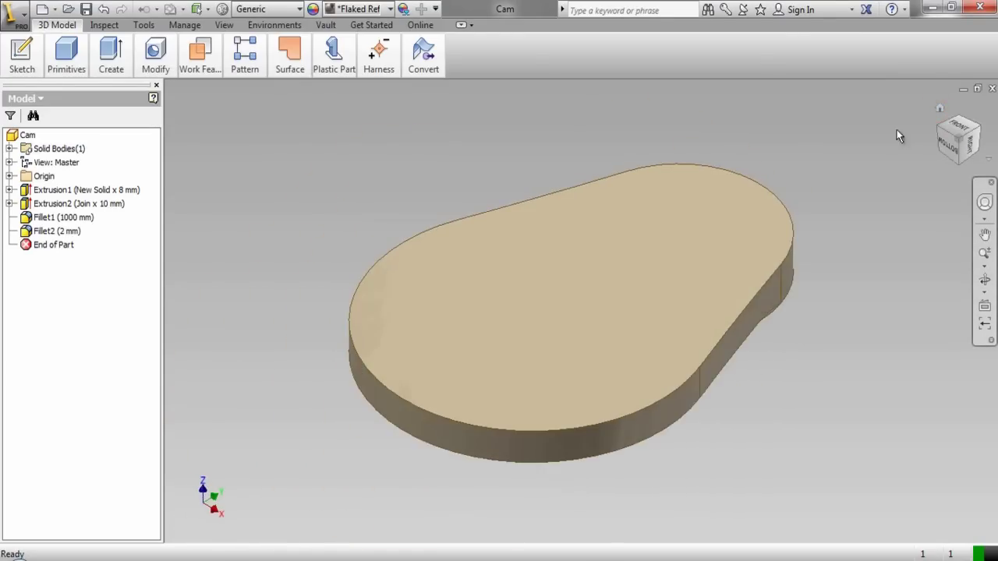
left_click(583, 227)
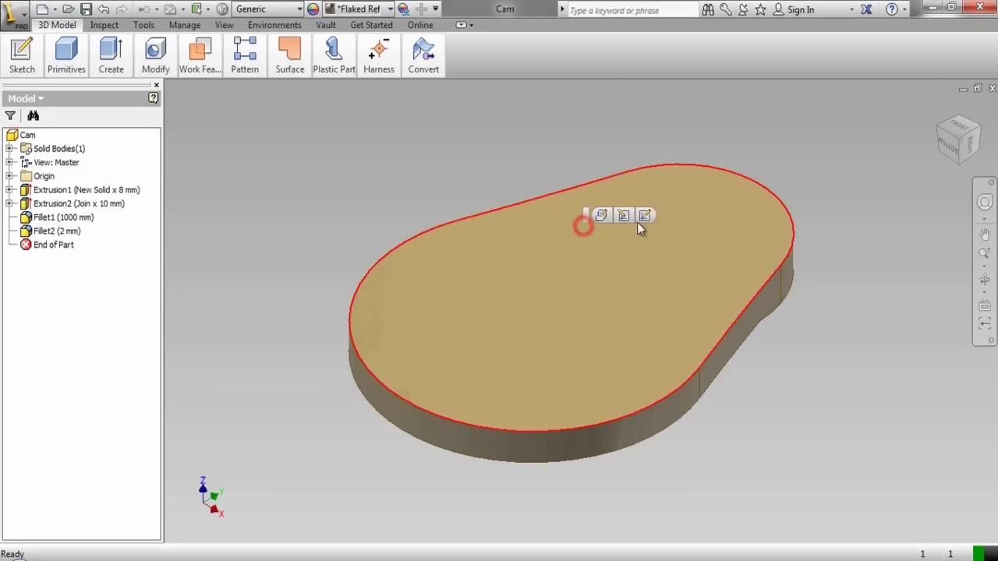
left_click(645, 216)
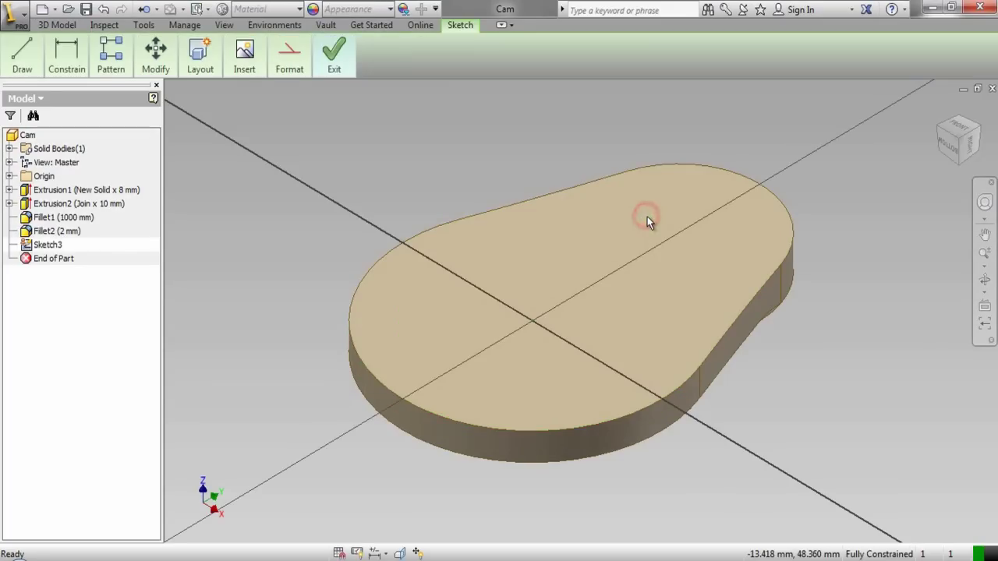
left_click(20, 63)
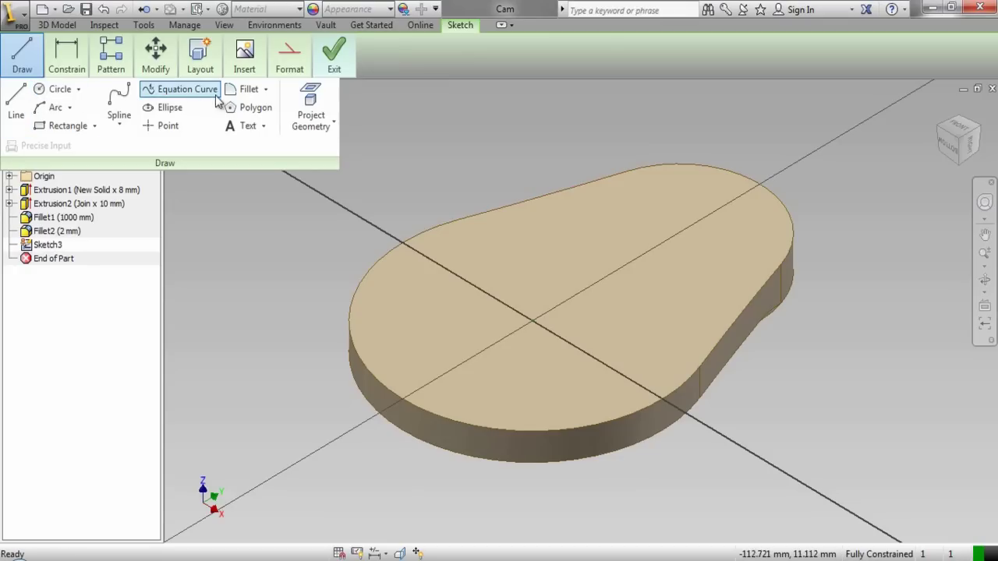
left_click(310, 105)
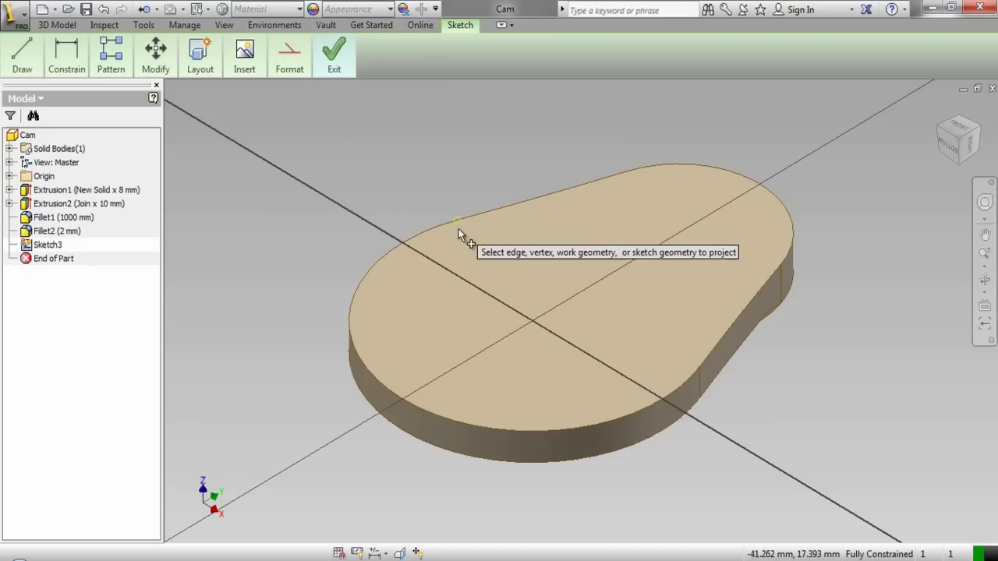
left_click(439, 235)
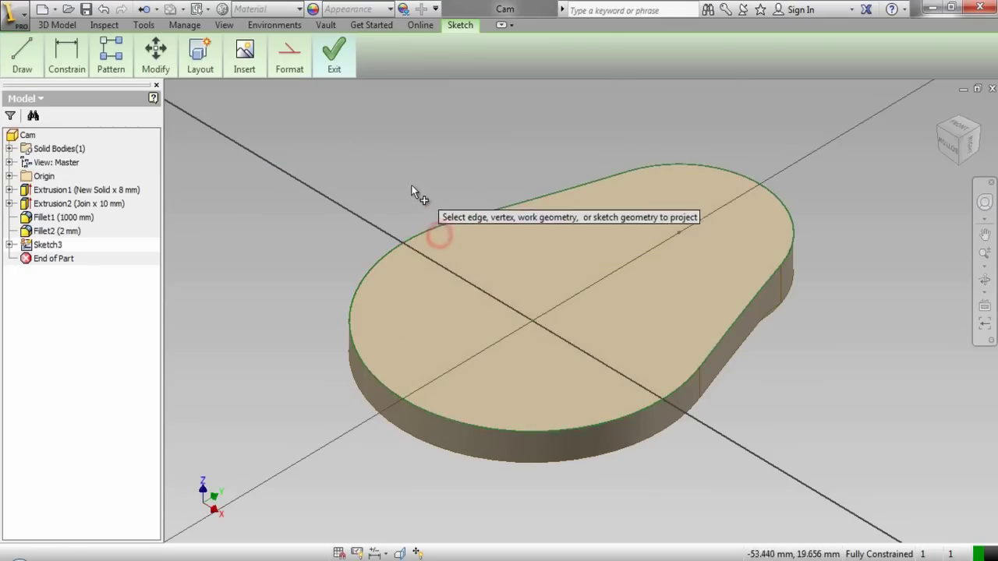
right_click(288, 146)
left_click(332, 148)
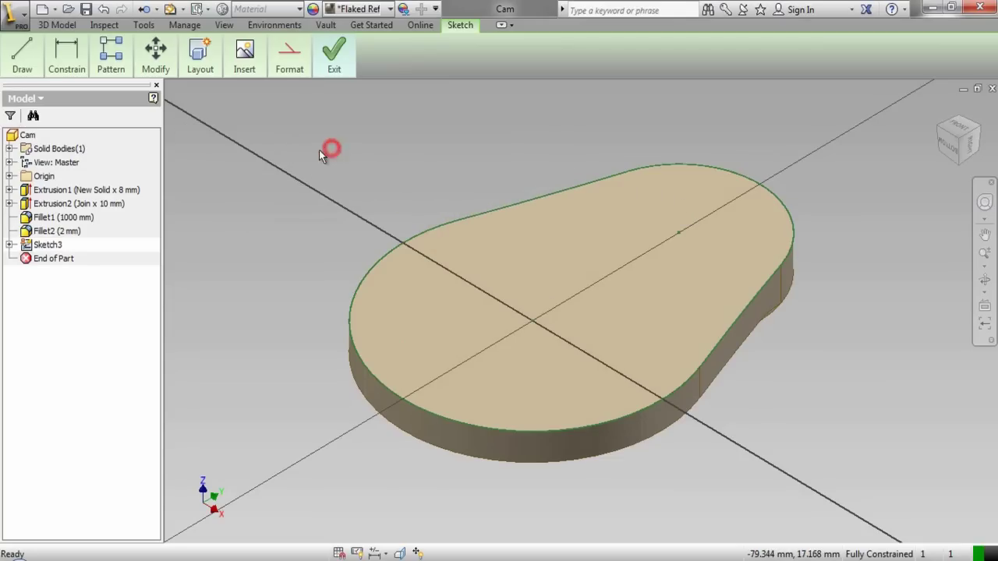
Offset the projected cam outline inward by about 6.5 mm as a closed loop.
mouse_move(158, 74)
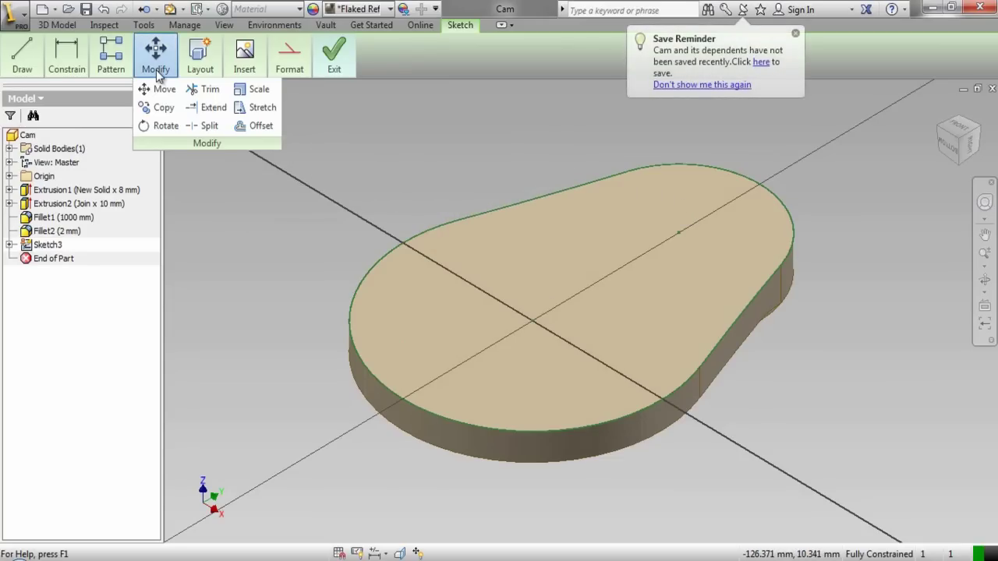
left_click(245, 126)
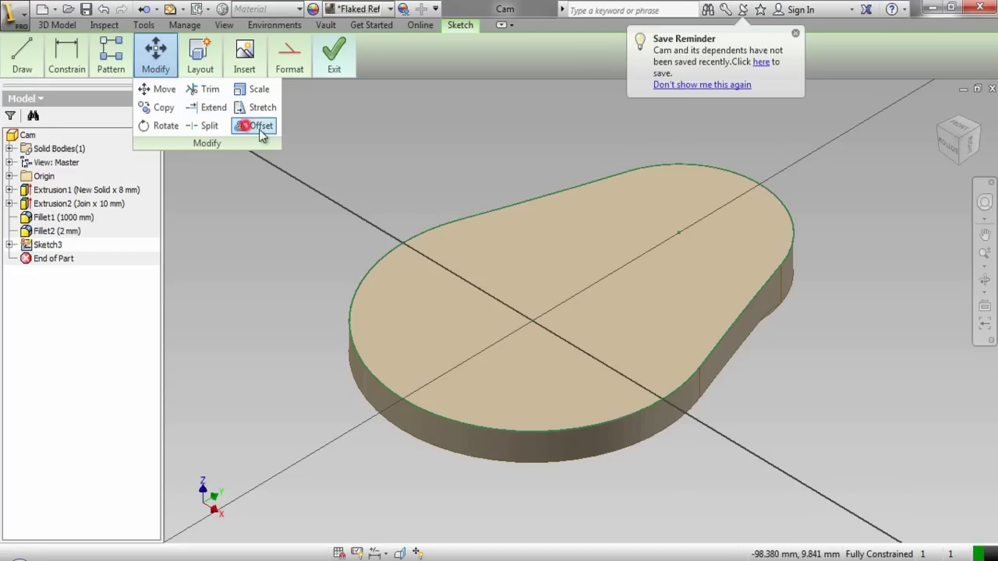
left_click(427, 231)
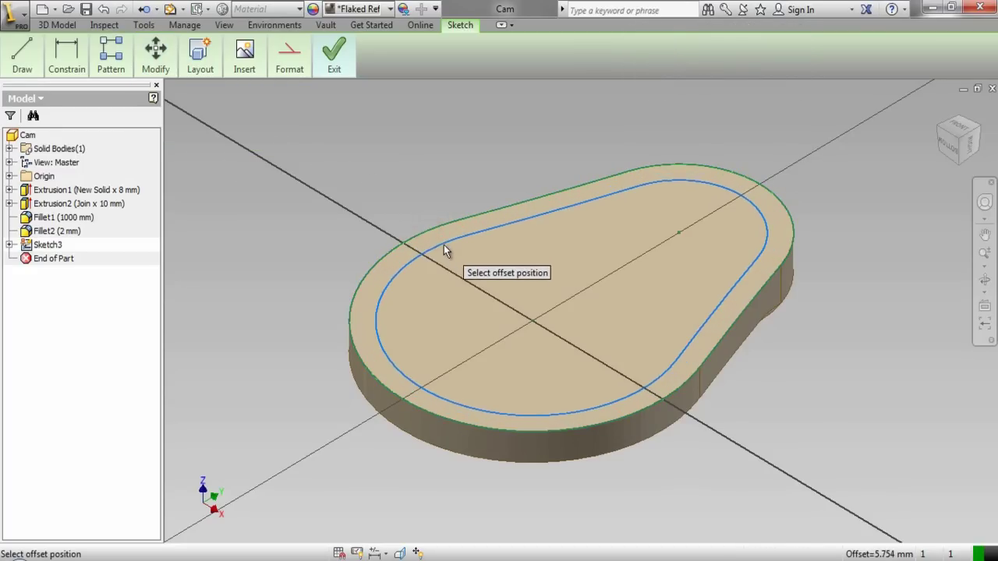
left_click(444, 247)
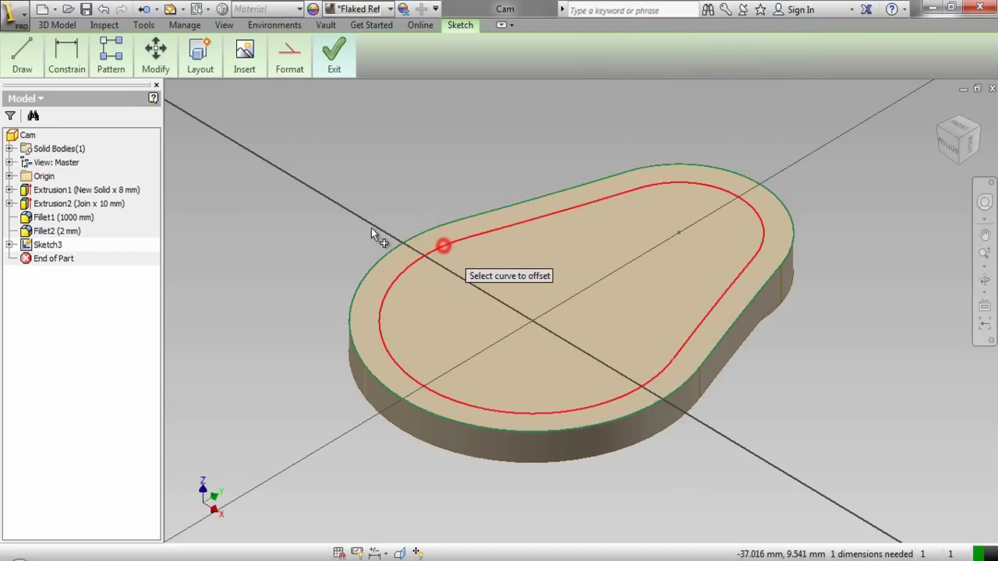
Dimension the gap between the projected outline and the offset loop as 4 mm and finish the sketch.
right_click(327, 209)
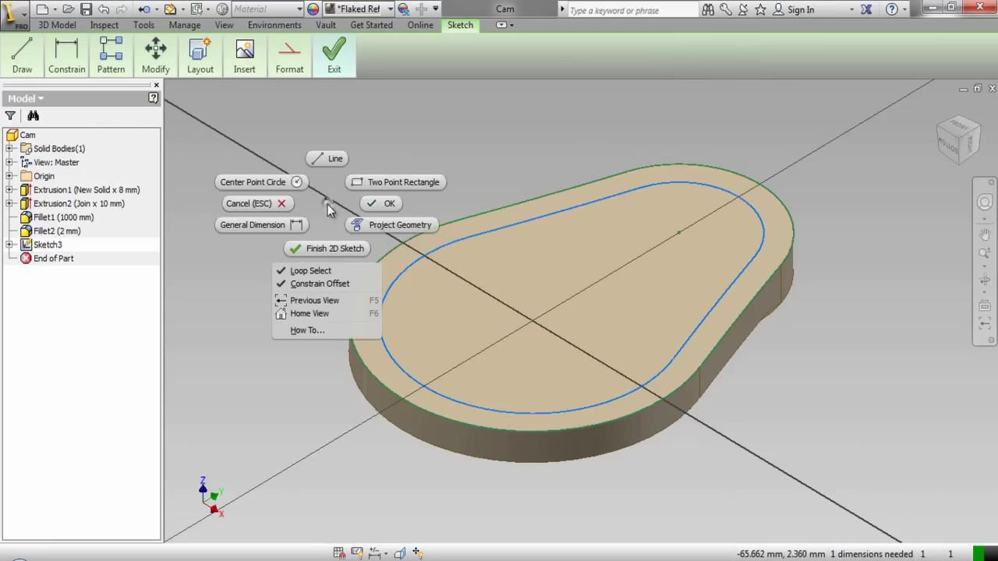
left_click(290, 224)
left_click(359, 285)
left_click(385, 294)
left_click(332, 279)
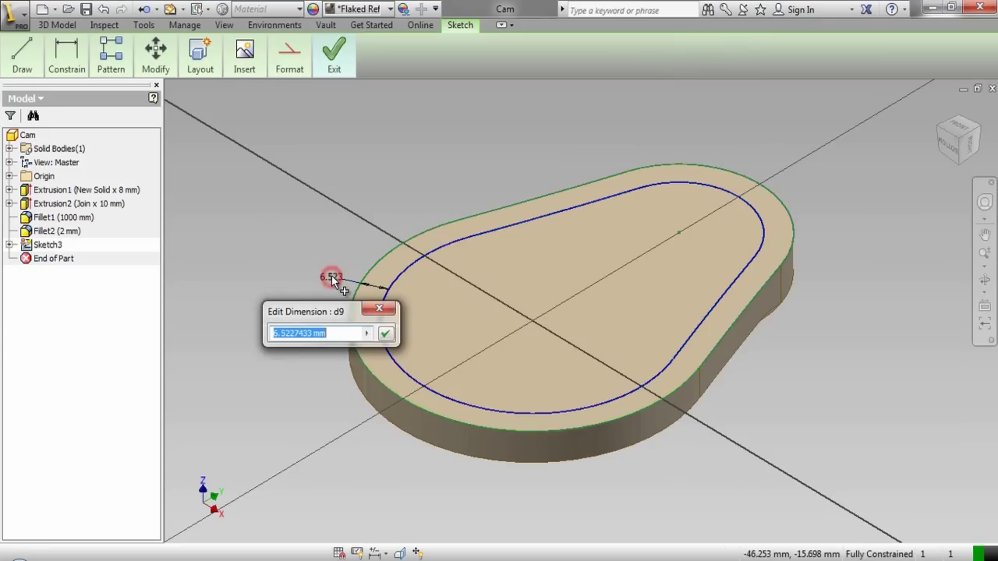
type("4")
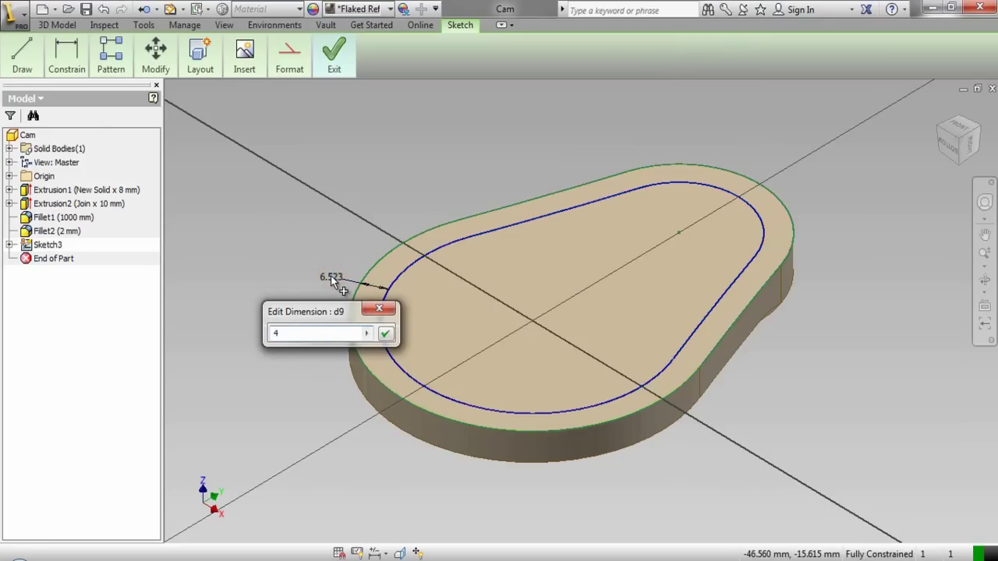
key("Return")
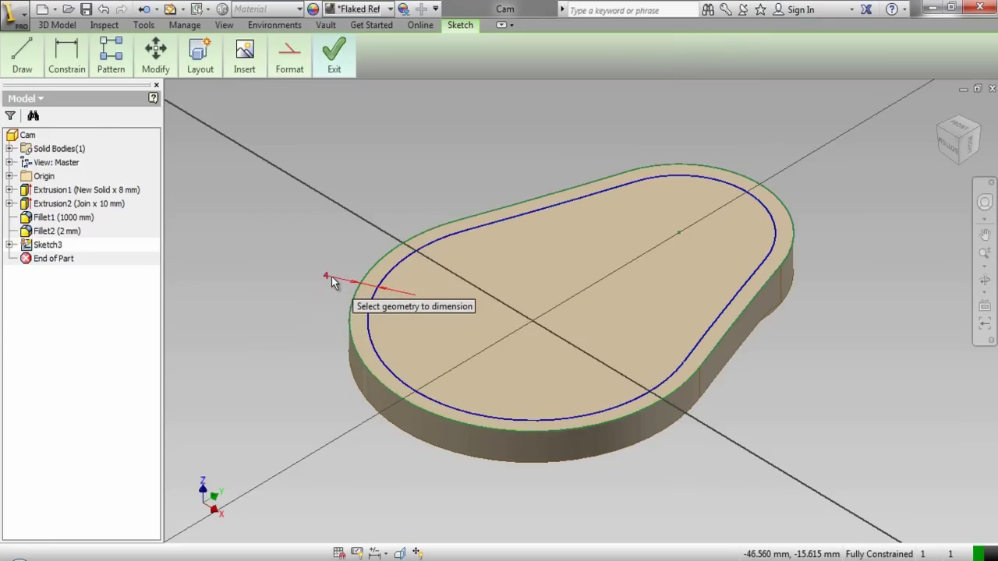
right_click(380, 189)
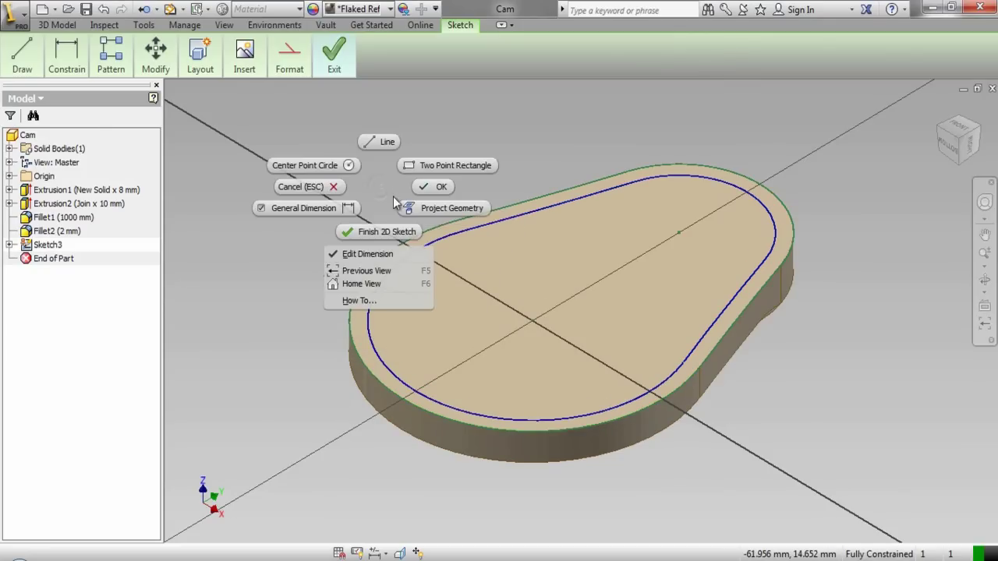
left_click(384, 236)
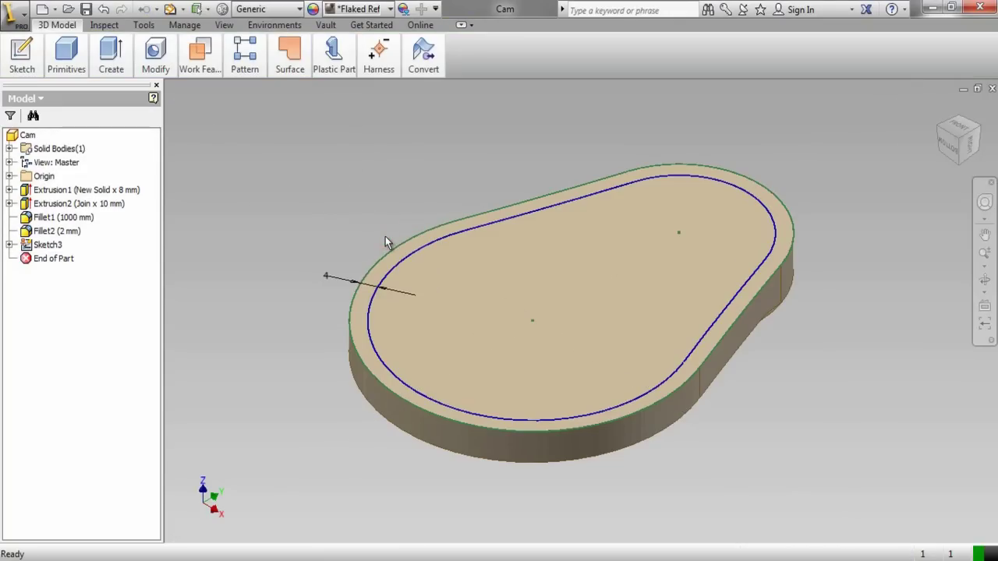
Cut the area inside the offset loop 2 mm deep into the cam's flat face with an Extrude.
left_click(409, 257)
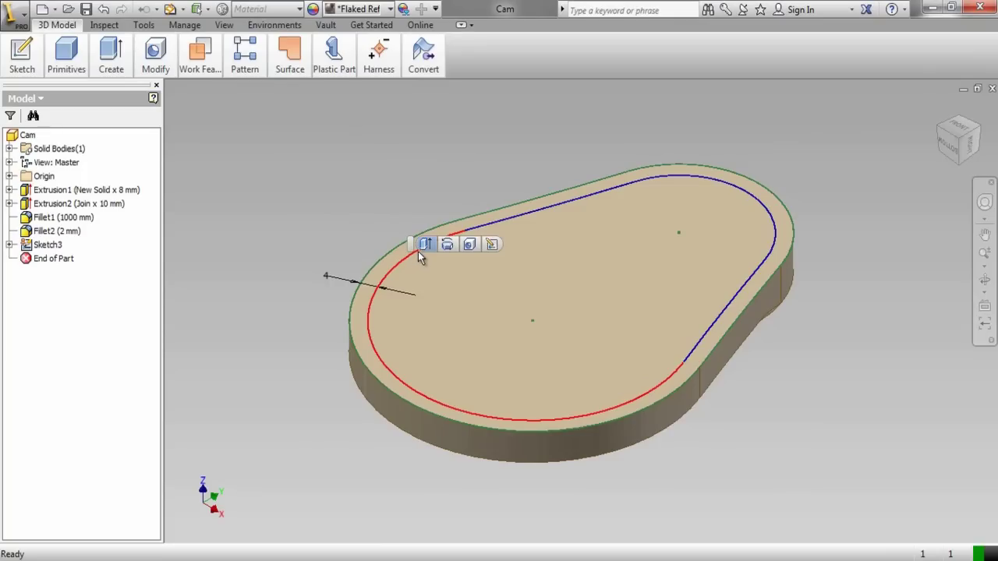
left_click(418, 249)
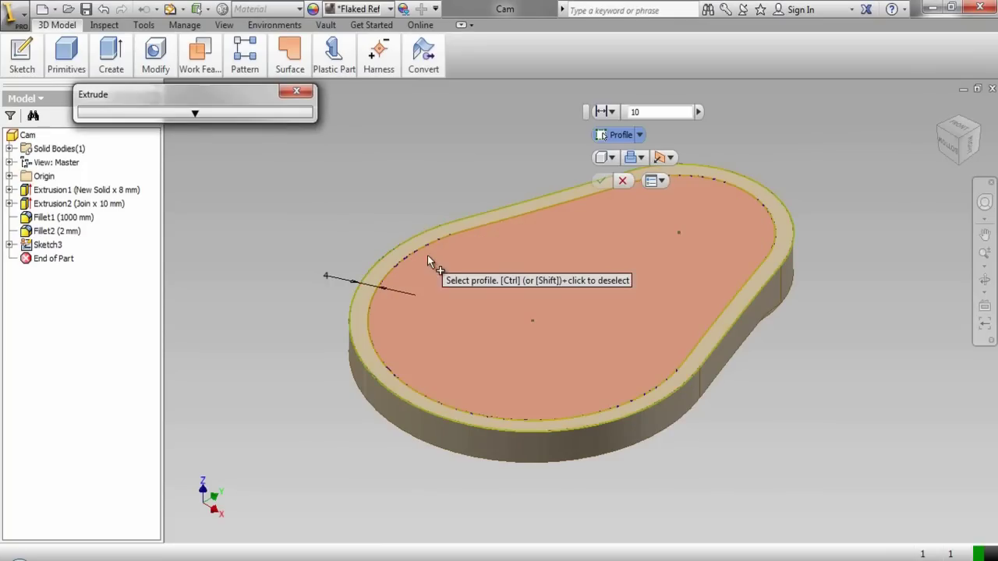
left_click(430, 257)
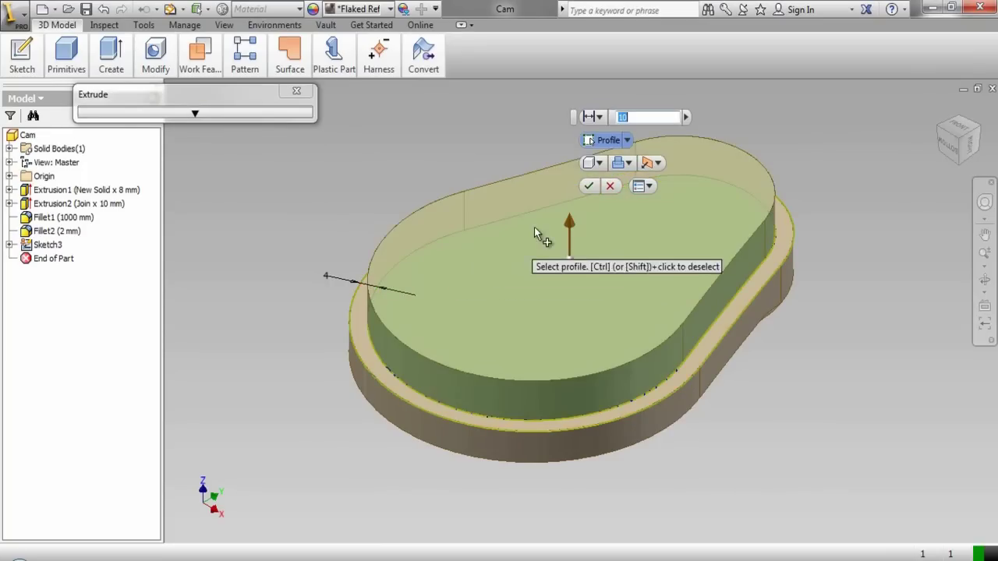
left_click(629, 163)
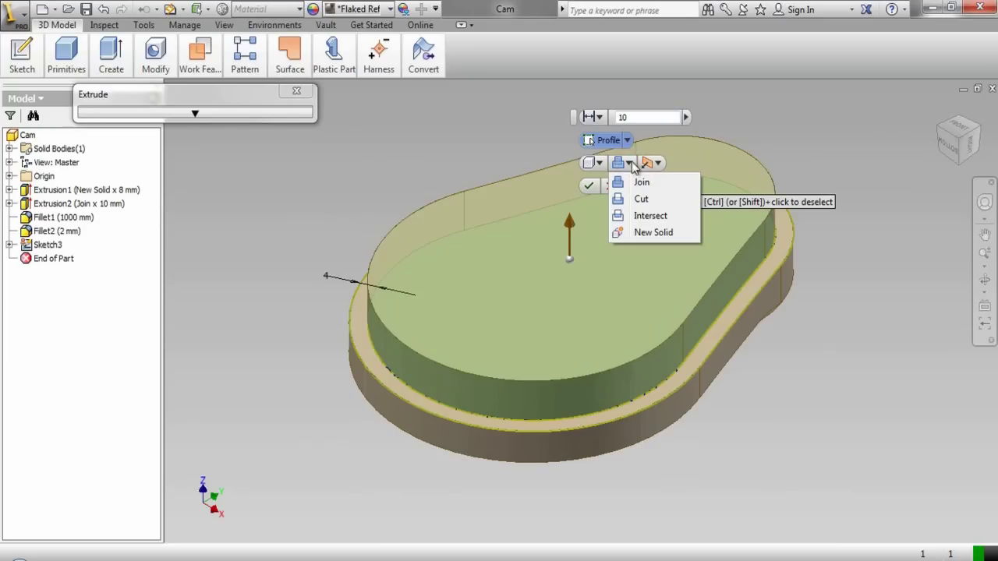
left_click(641, 200)
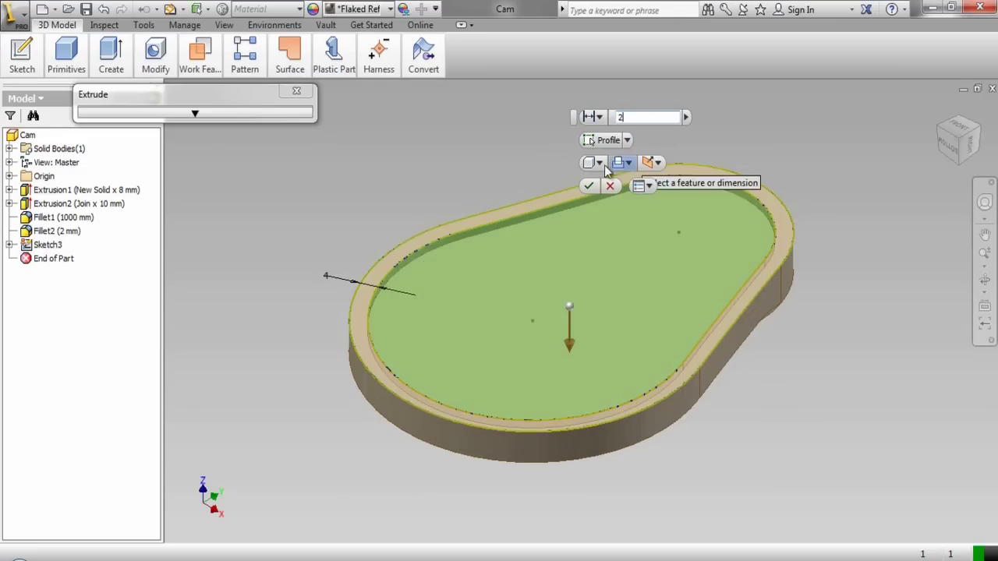
left_click(588, 189)
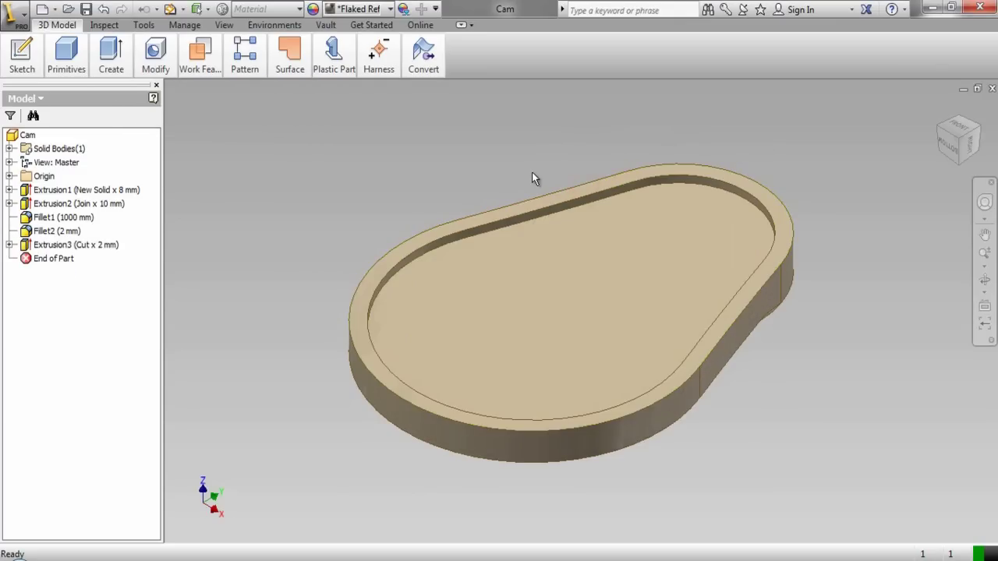
left_click(530, 172)
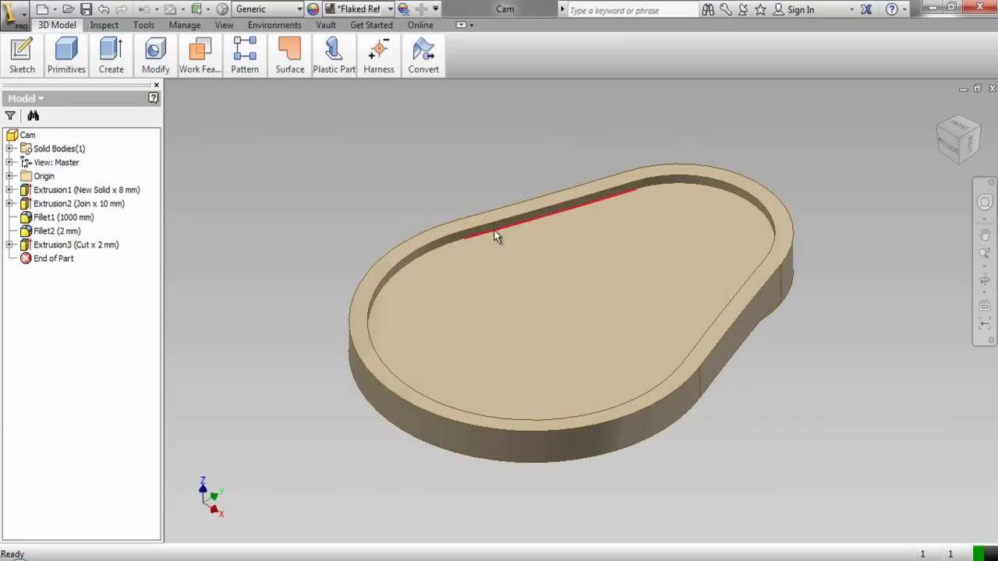
Fillet the edge loop around the pocket's floor with a 2 mm radius.
left_click(454, 242)
left_click(469, 231)
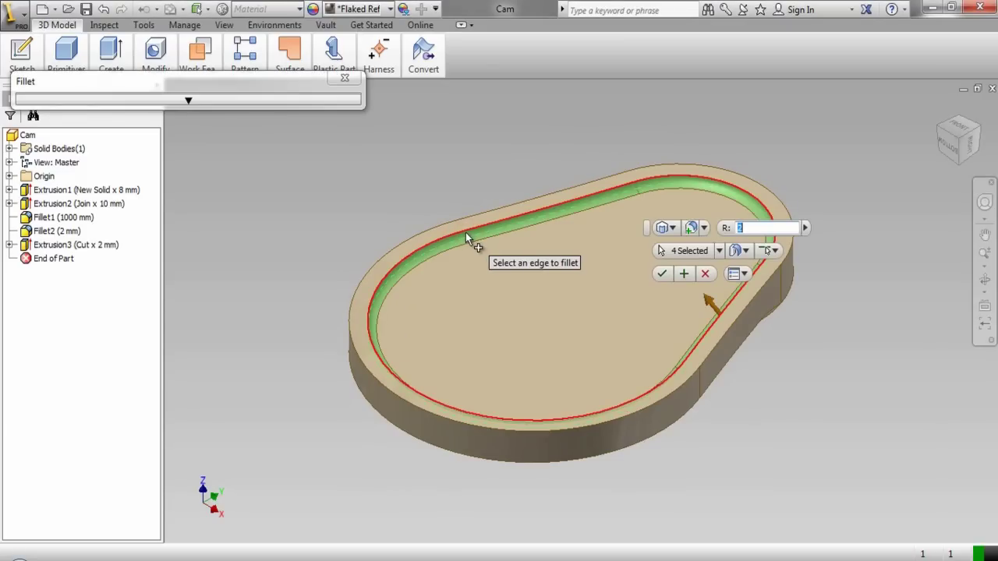
left_click(660, 274)
Start a sketch on the pocket floor and project the floor's large arc edge into it.
left_click(595, 271)
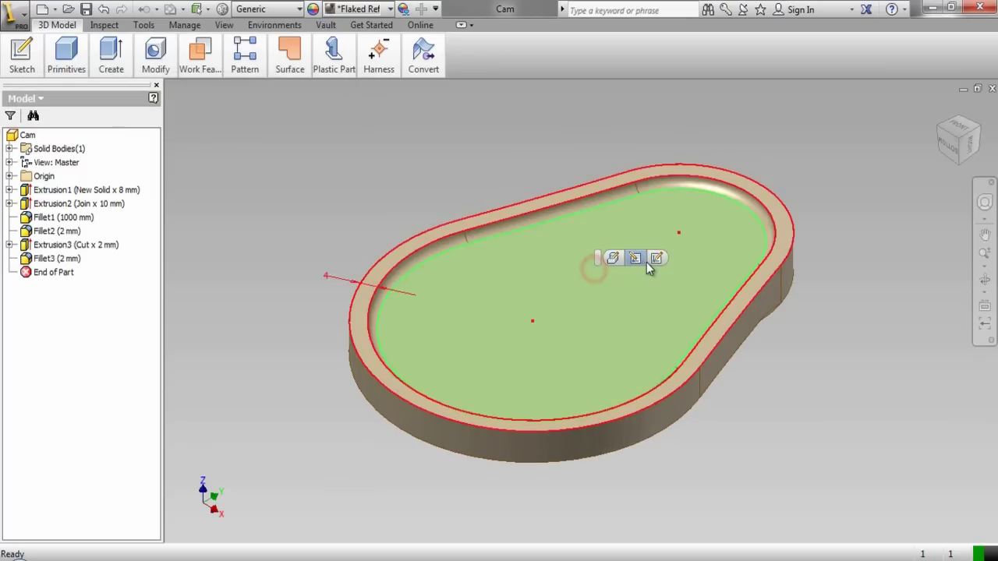
left_click(652, 259)
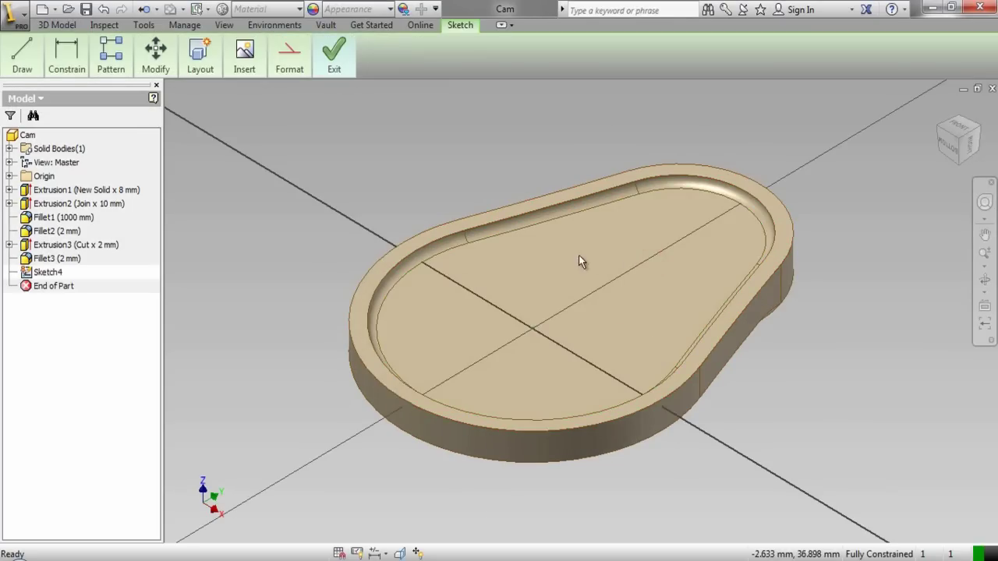
left_click(24, 58)
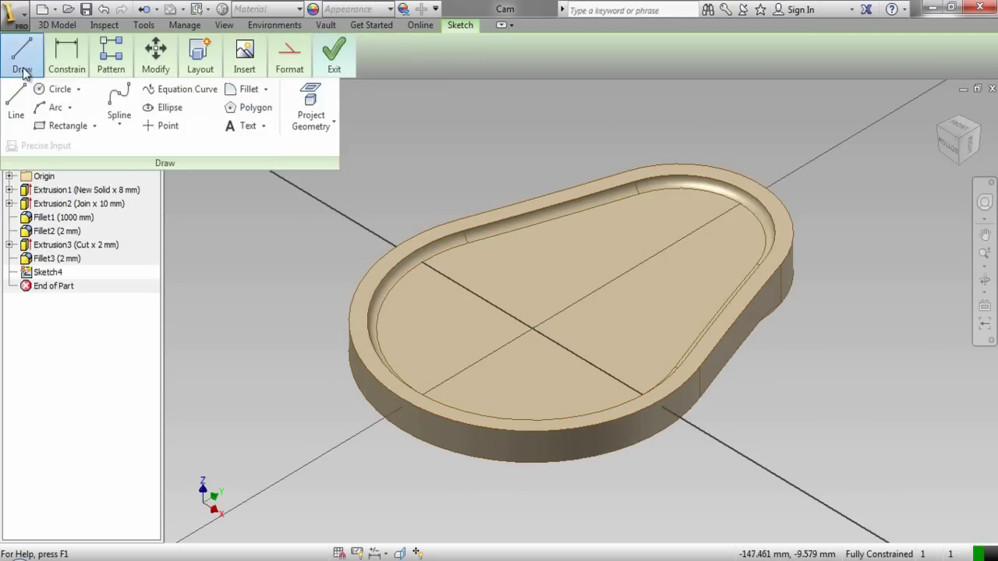
left_click(313, 110)
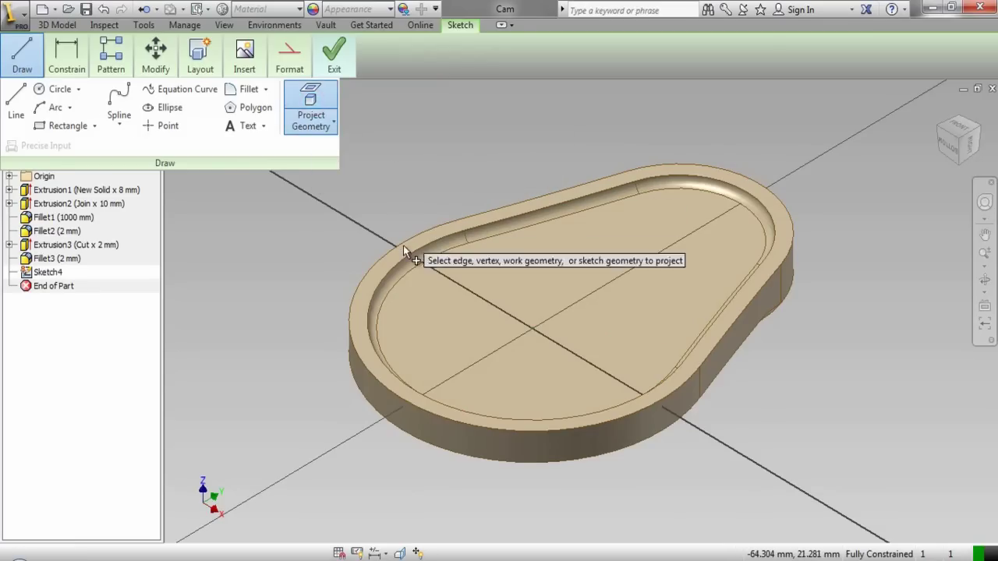
left_click(409, 273)
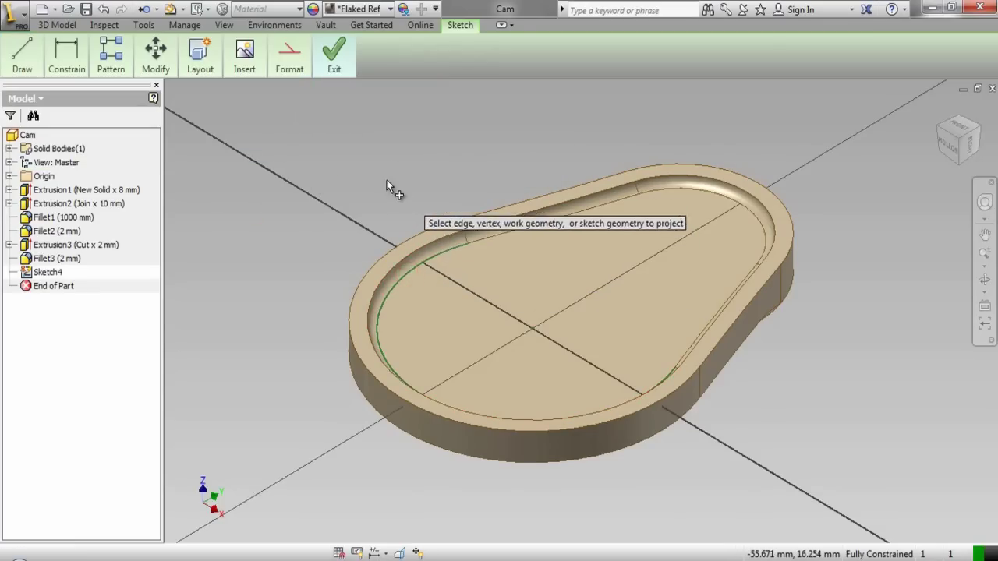
right_click(308, 153)
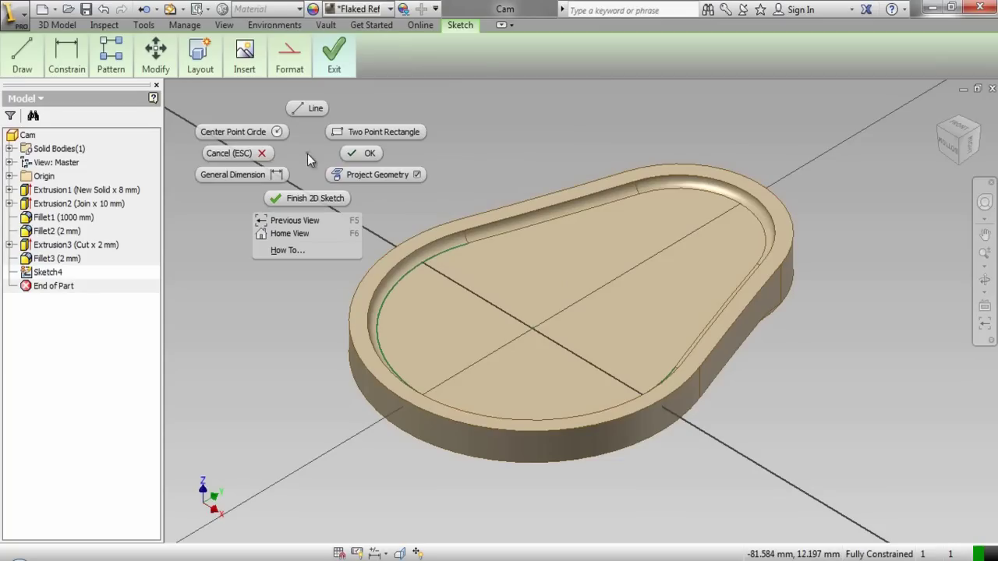
left_click(347, 158)
Draw a six-sided inscribed polygon centred on the sketch origin, with sides about 13 mm long.
left_click(23, 69)
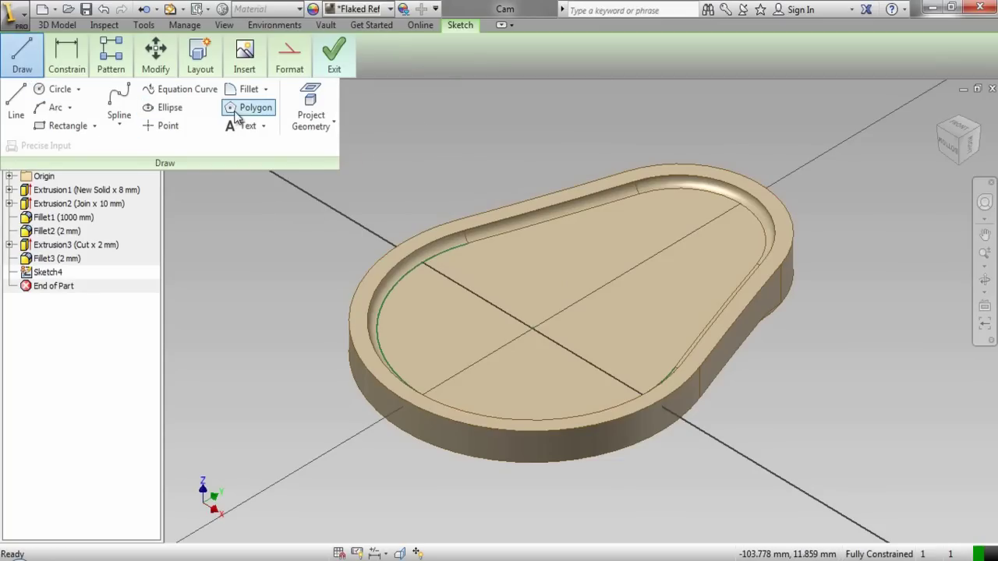
left_click(237, 112)
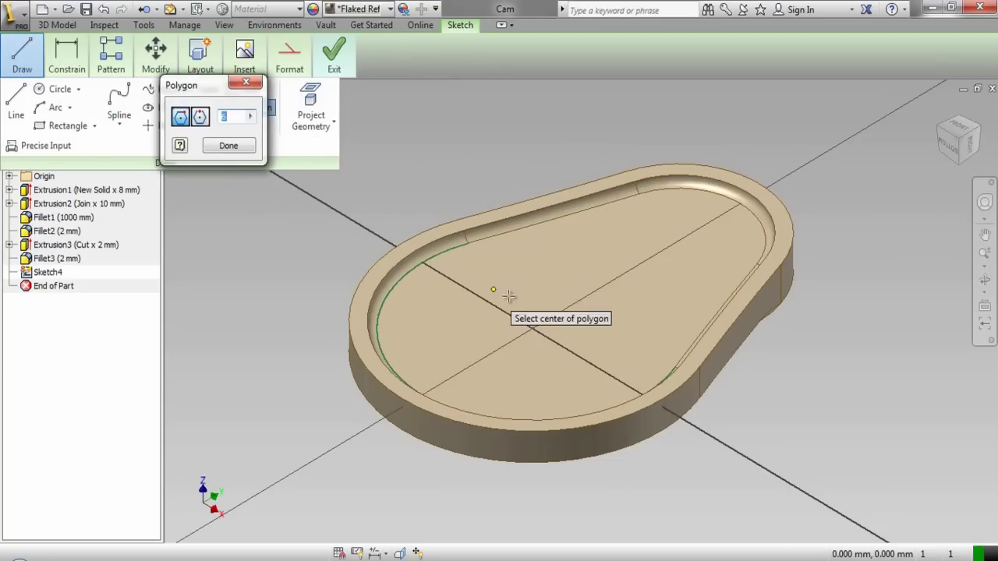
left_click(533, 329)
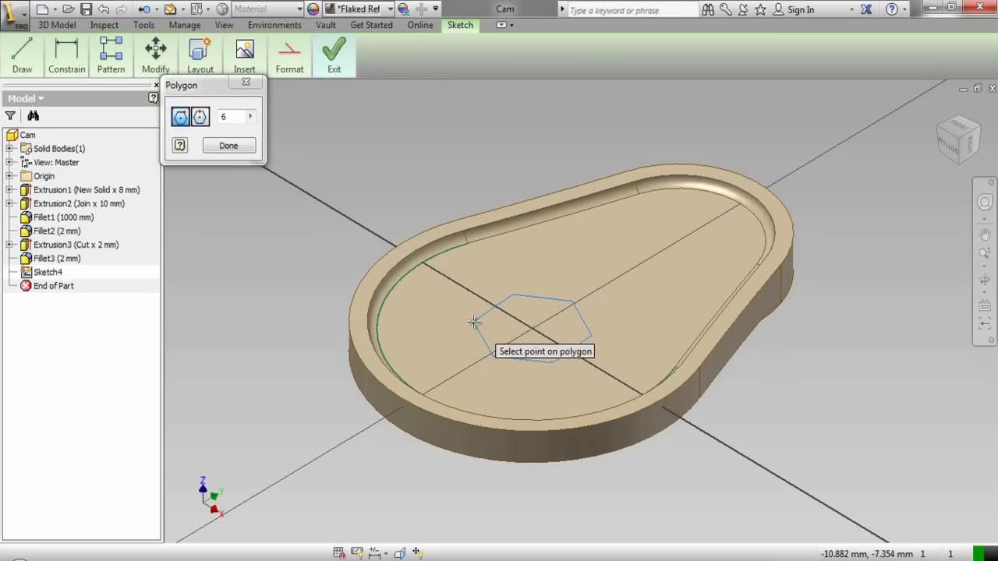
left_click(474, 322)
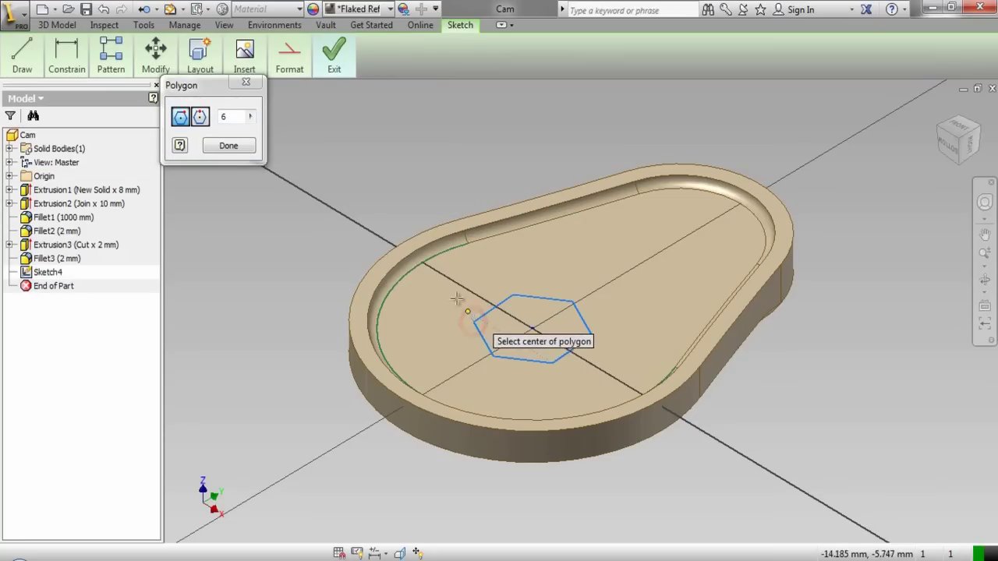
left_click(232, 146)
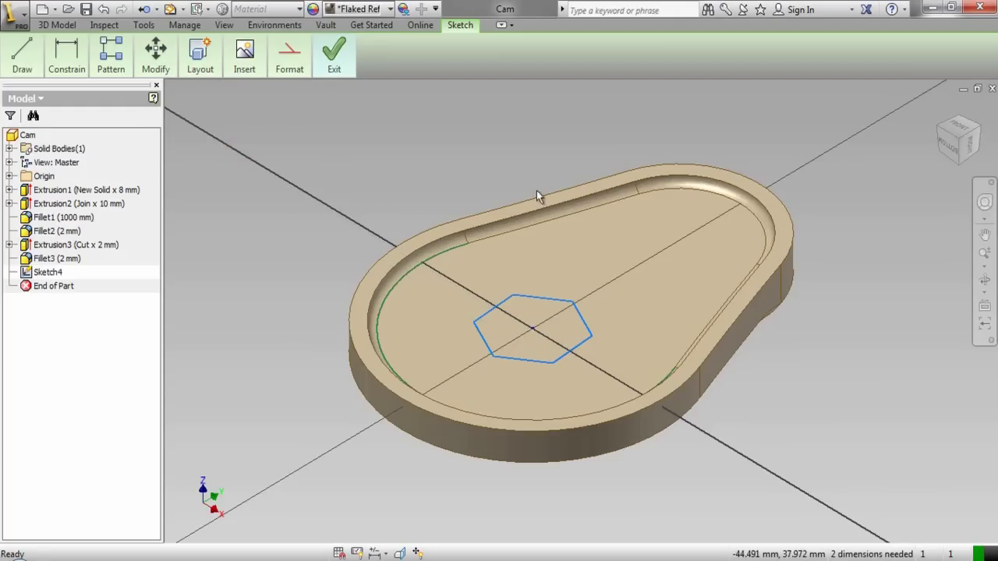
Apply a Vertical constraint to the hexagon side that faces the projected arc.
right_click(494, 133)
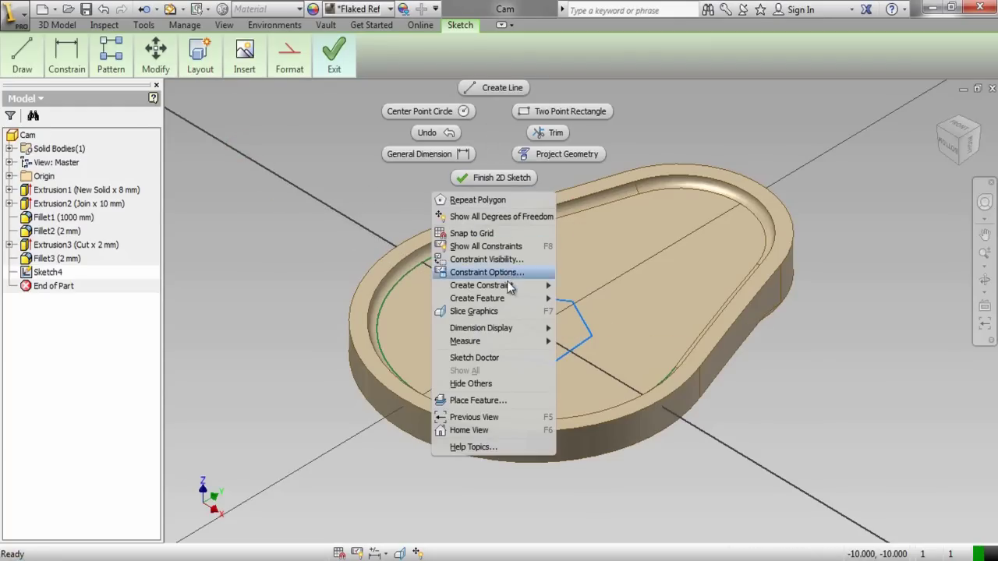
mouse_move(507, 284)
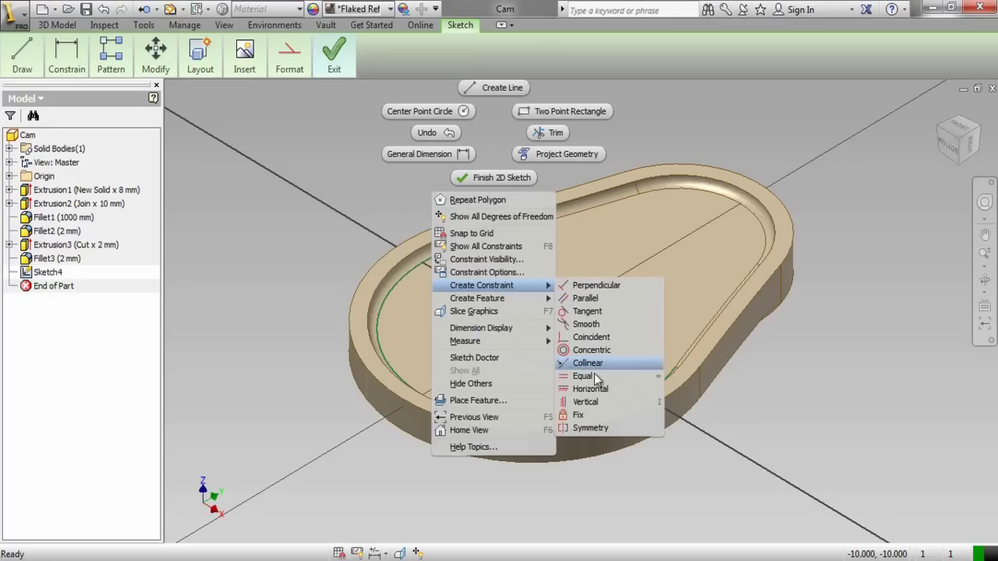
left_click(593, 402)
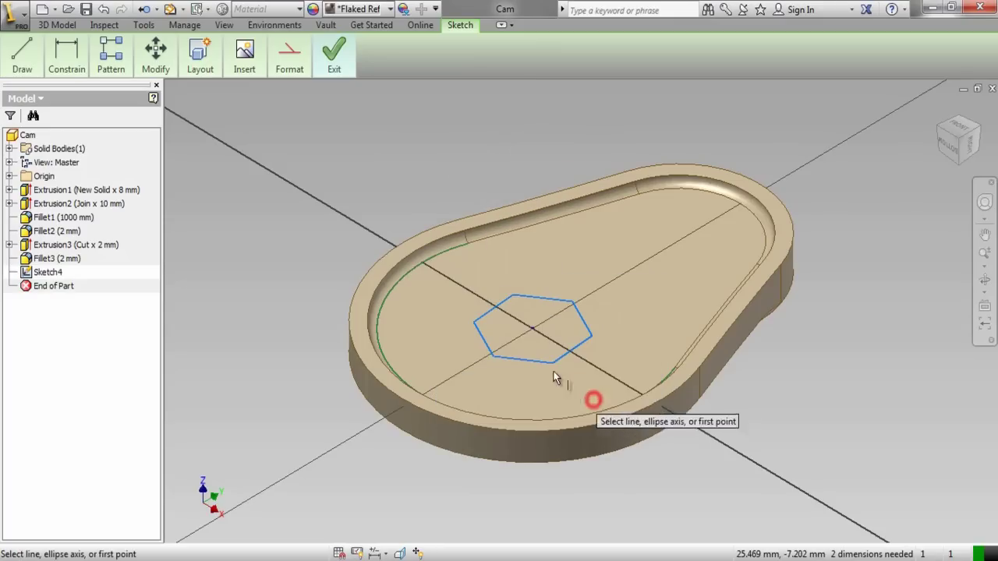
left_click(503, 306)
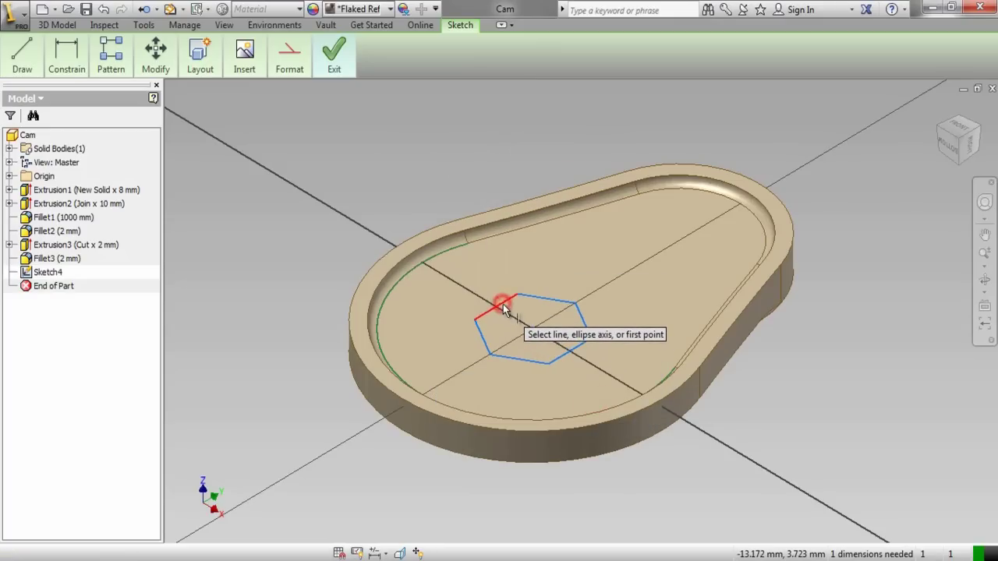
right_click(468, 139)
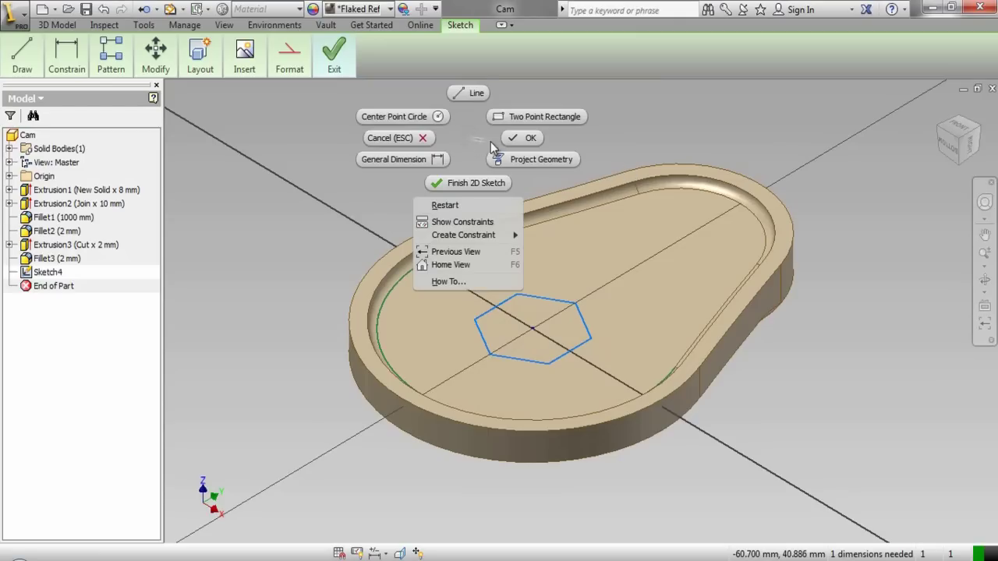
left_click(505, 141)
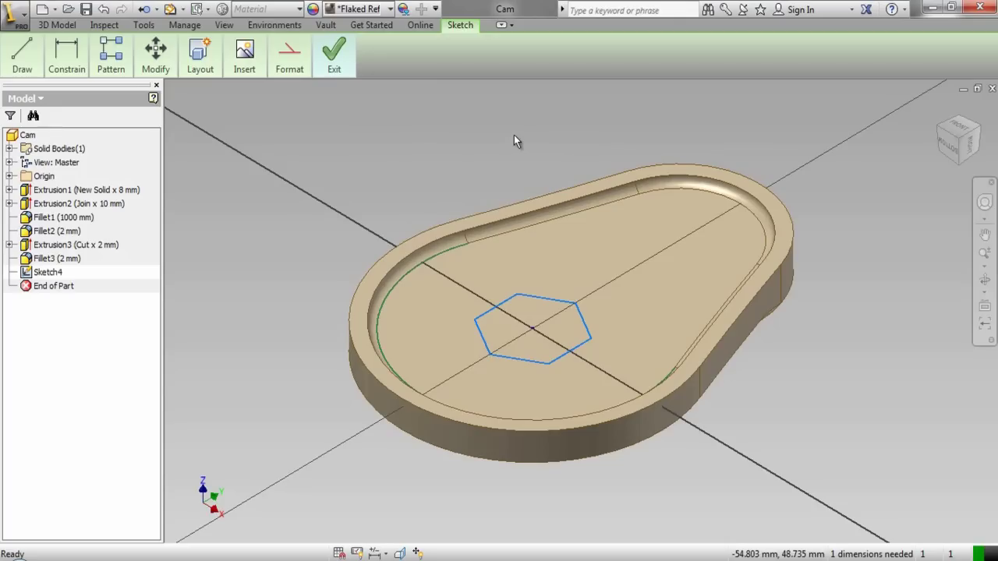
Dimension the vertical side of the hexagon as 10 mm and finish the sketch.
right_click(508, 145)
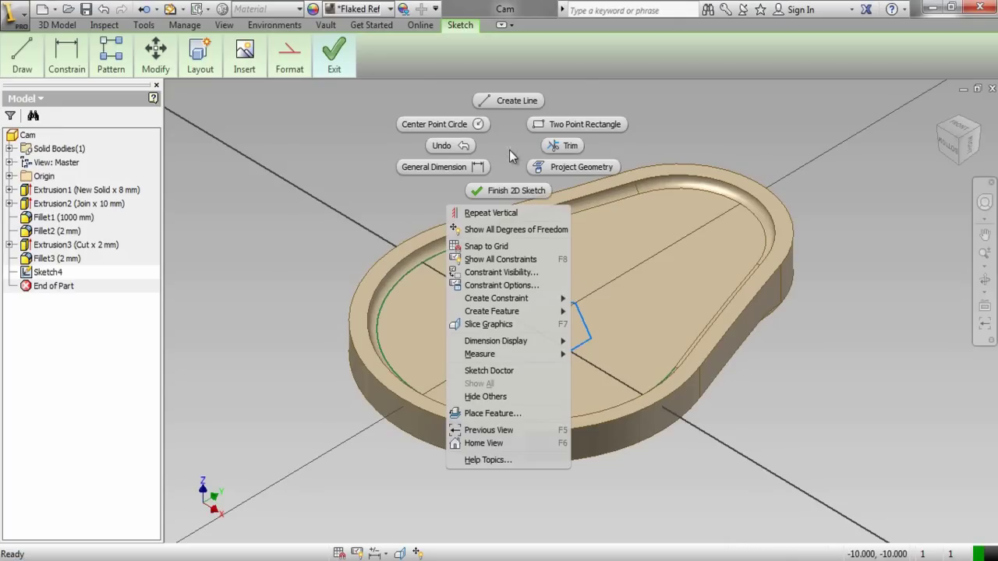
left_click(459, 168)
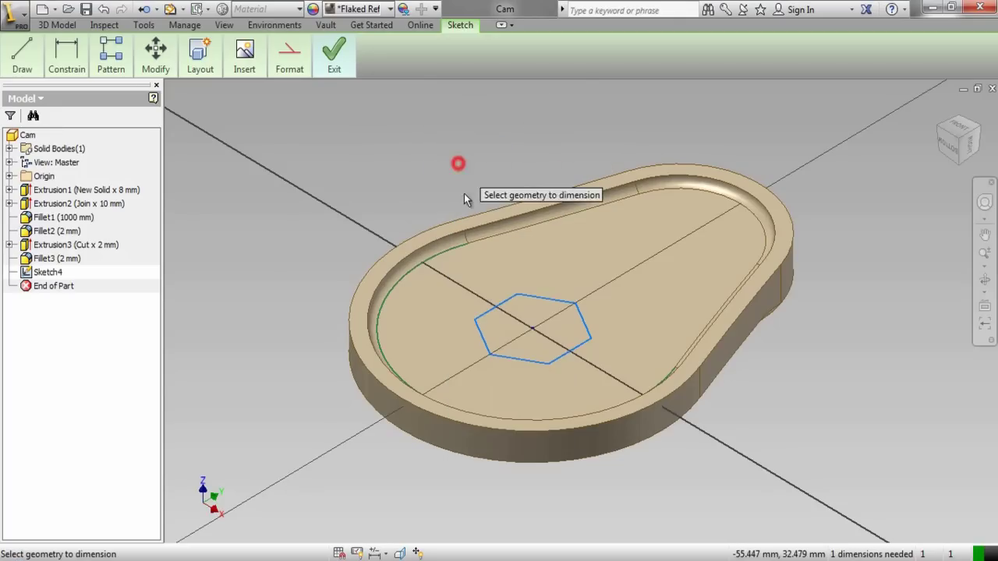
left_click(497, 305)
left_click(489, 296)
type("1")
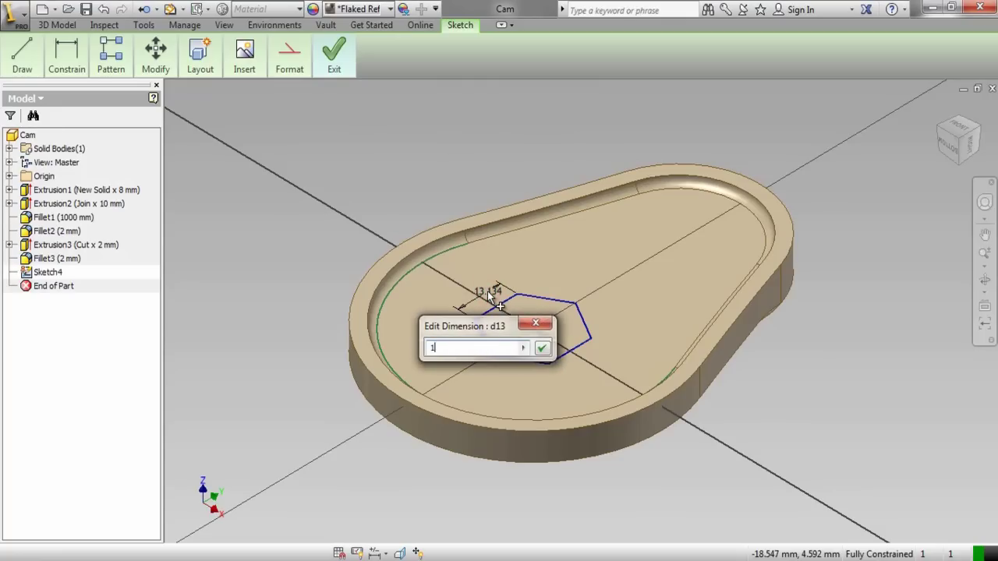
type("0")
key("Return")
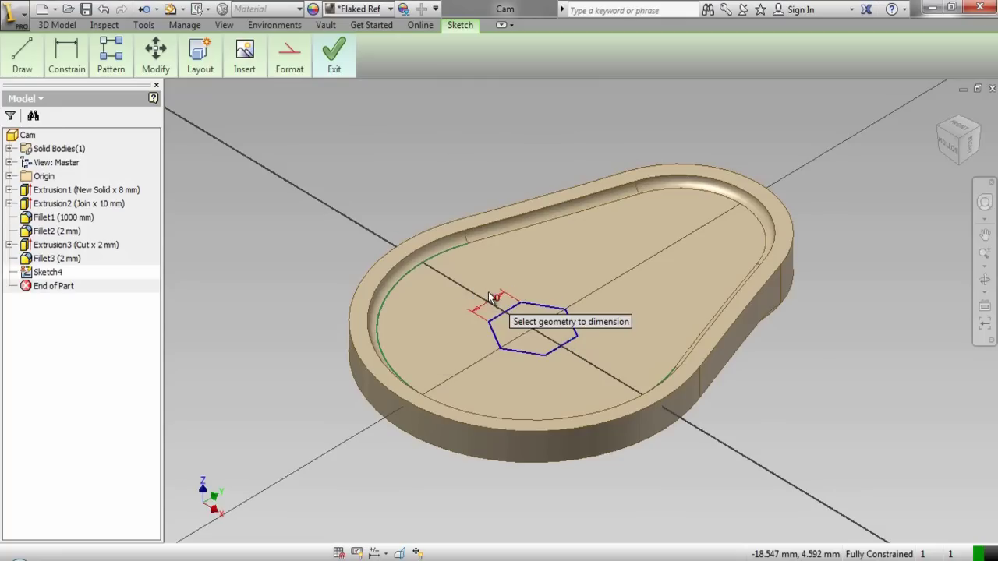
scroll(491, 312, "up", 5)
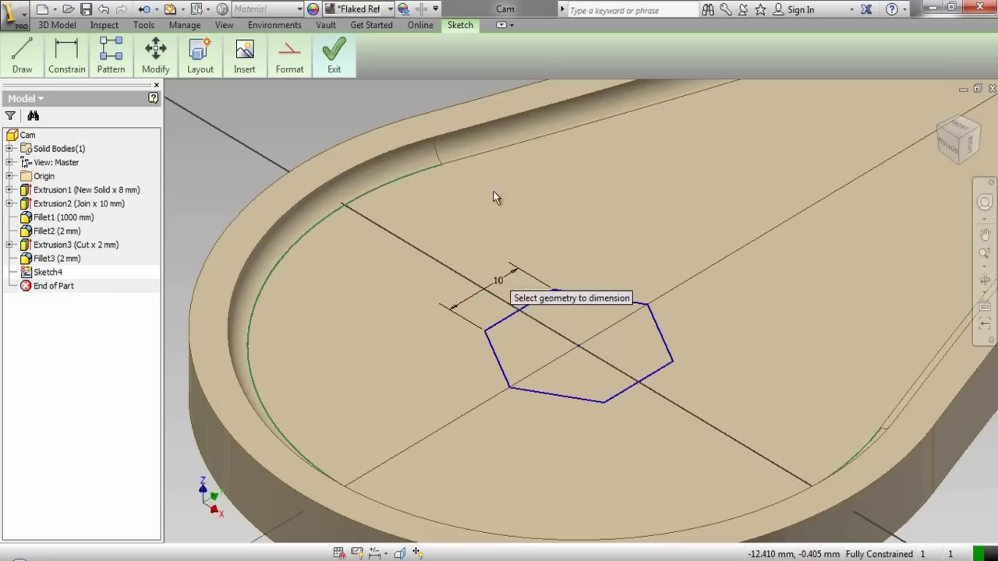
left_click(334, 70)
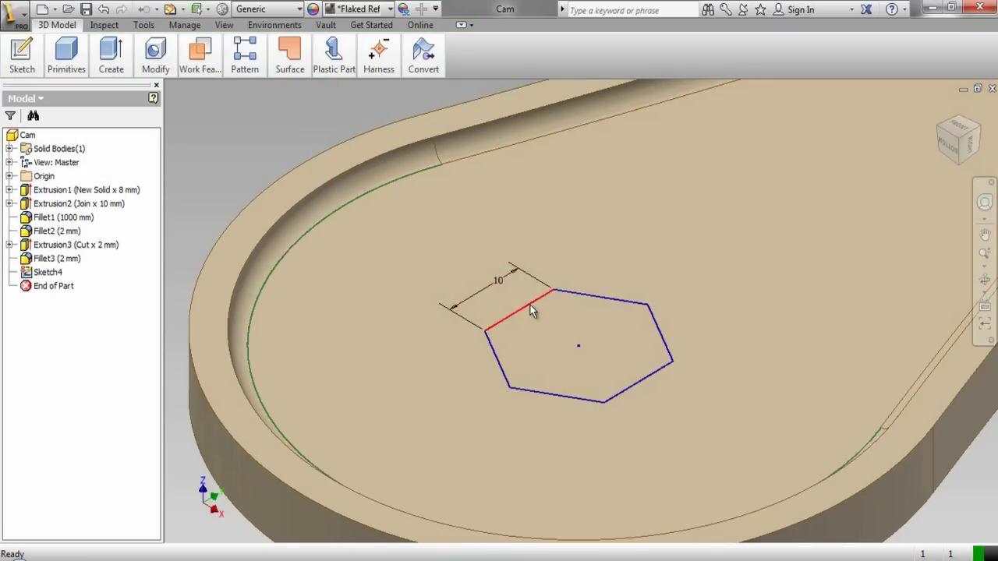
Extrude the hexagon profile downward from the pocket floor as a Cut with the Through All extent.
left_click(530, 307)
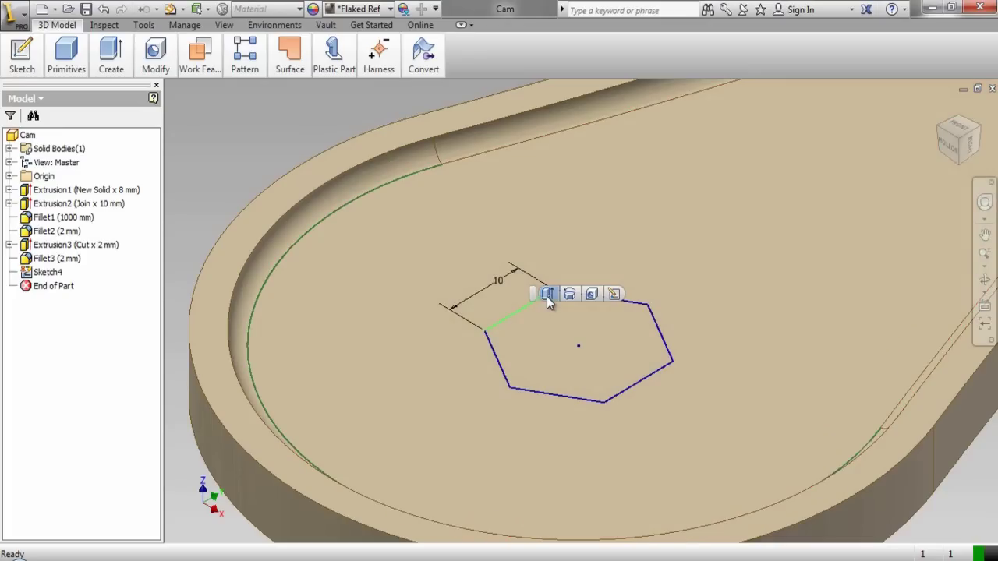
left_click(547, 294)
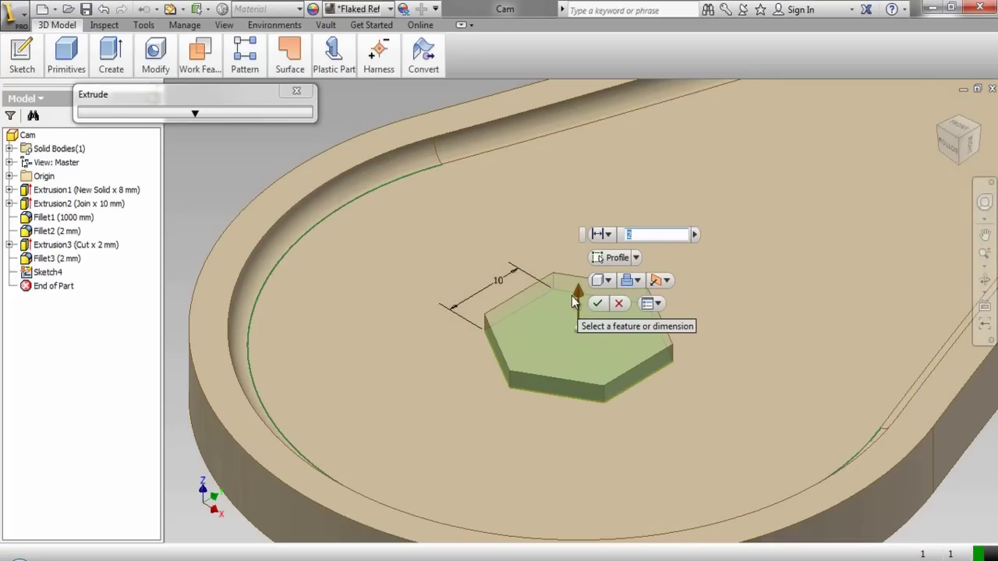
left_click(638, 281)
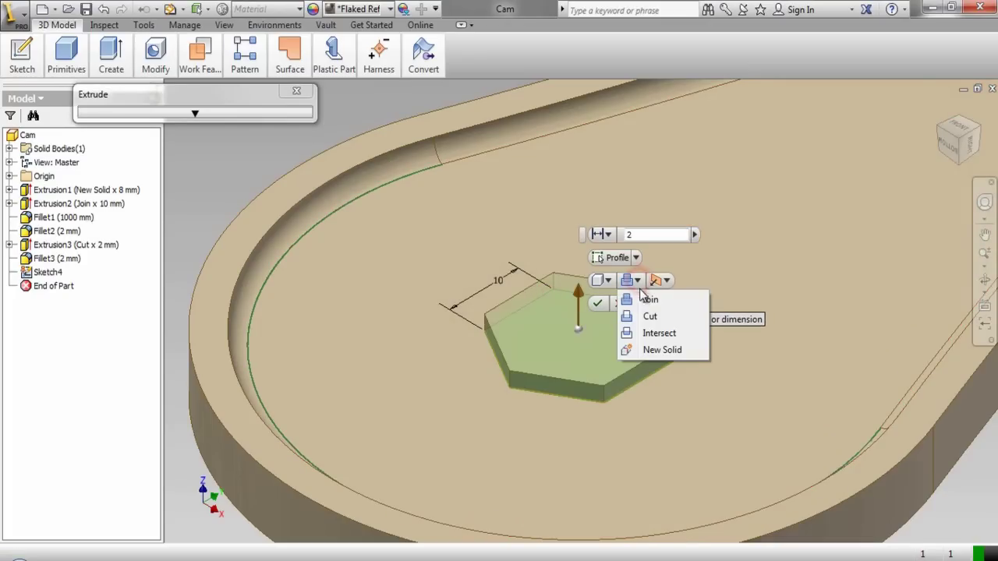
left_click(649, 317)
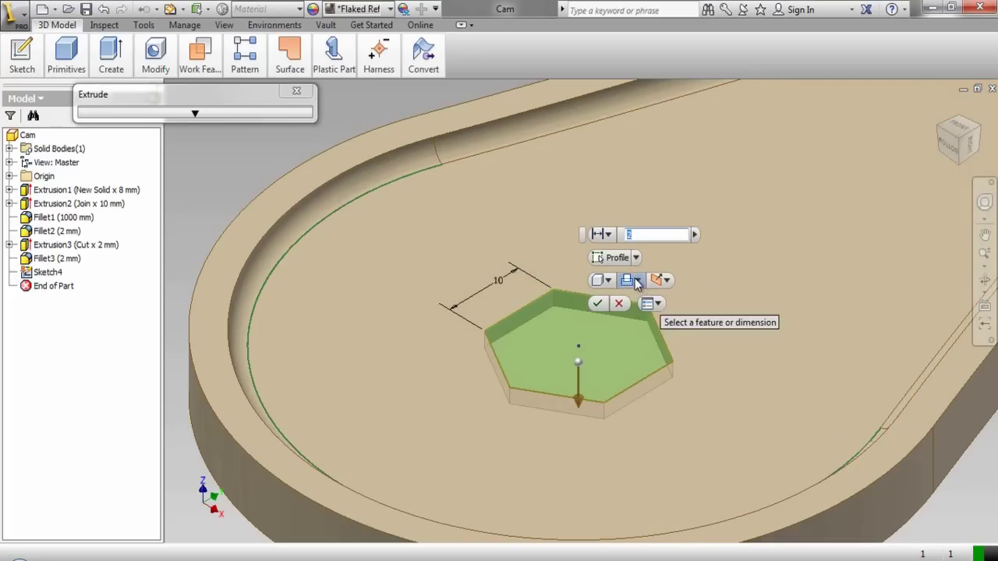
left_click(608, 238)
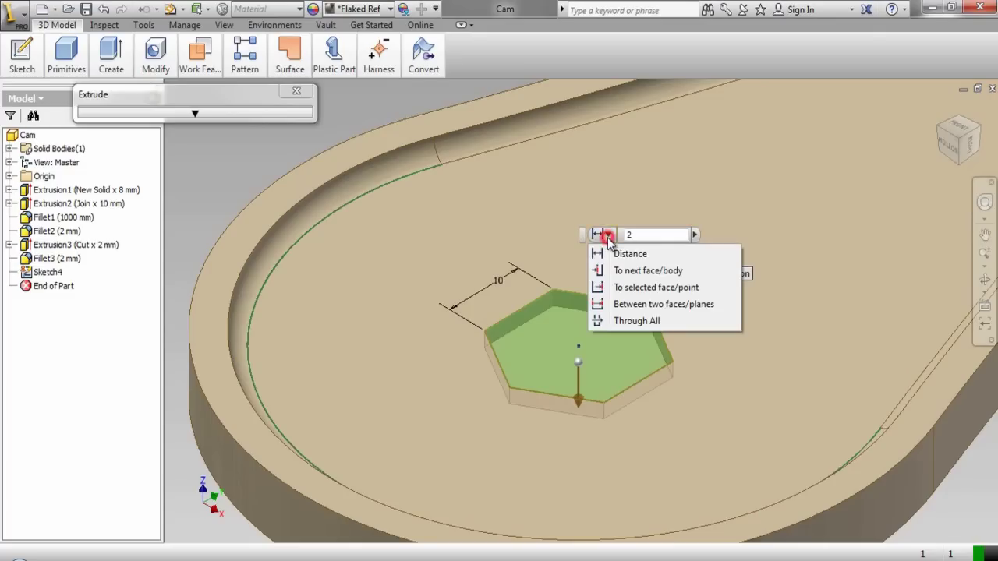
left_click(623, 319)
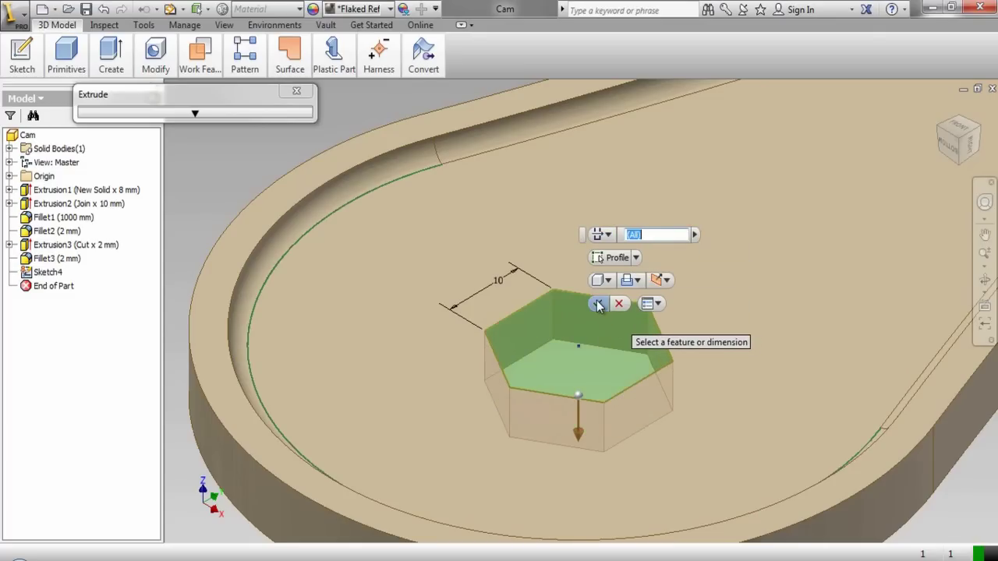
left_click(597, 304)
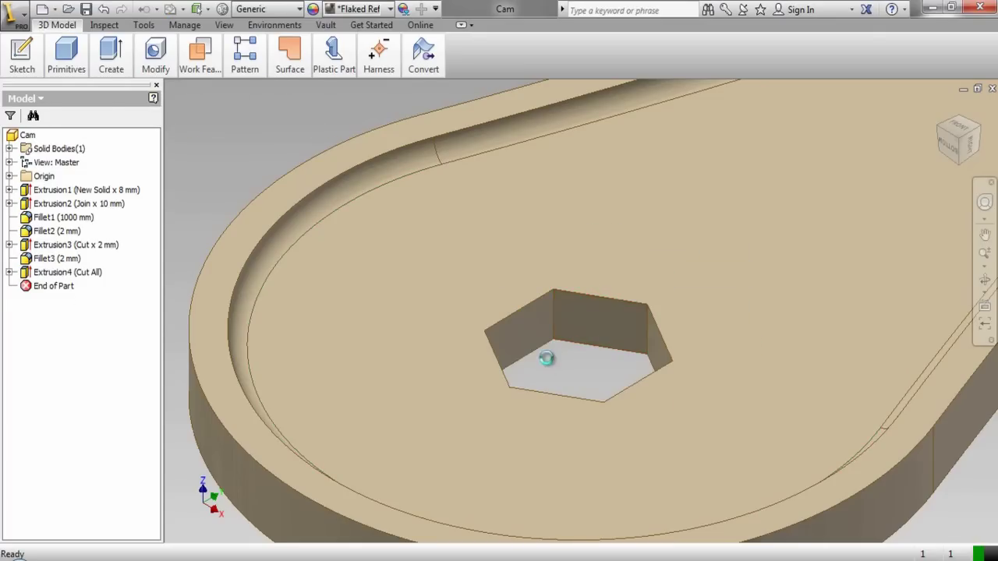
Start a new sketch on the pocket floor around the hexagonal hole and project the floor's large arc edge into it.
scroll(550, 355, "up", 3)
left_click(494, 178)
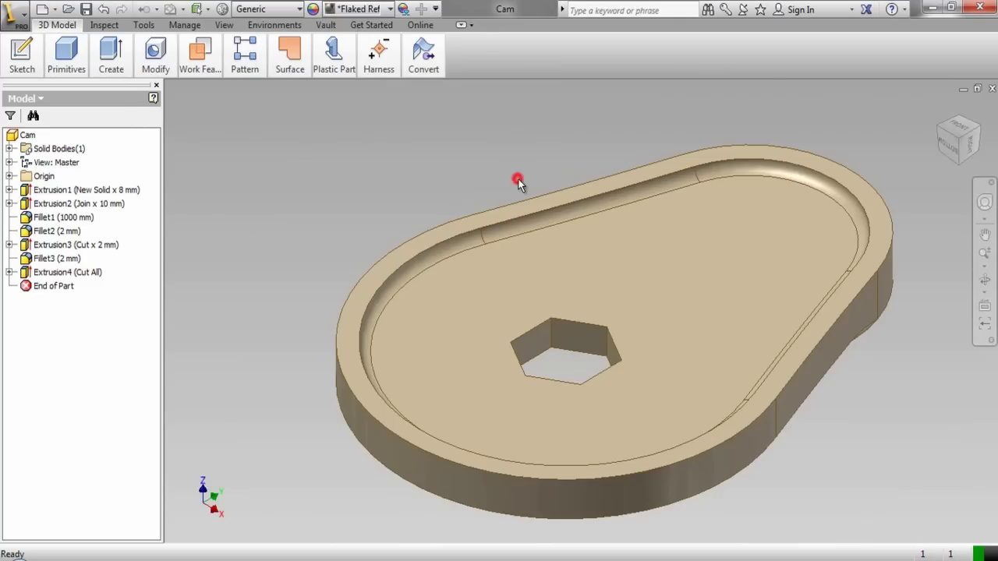
left_click(517, 261)
left_click(577, 252)
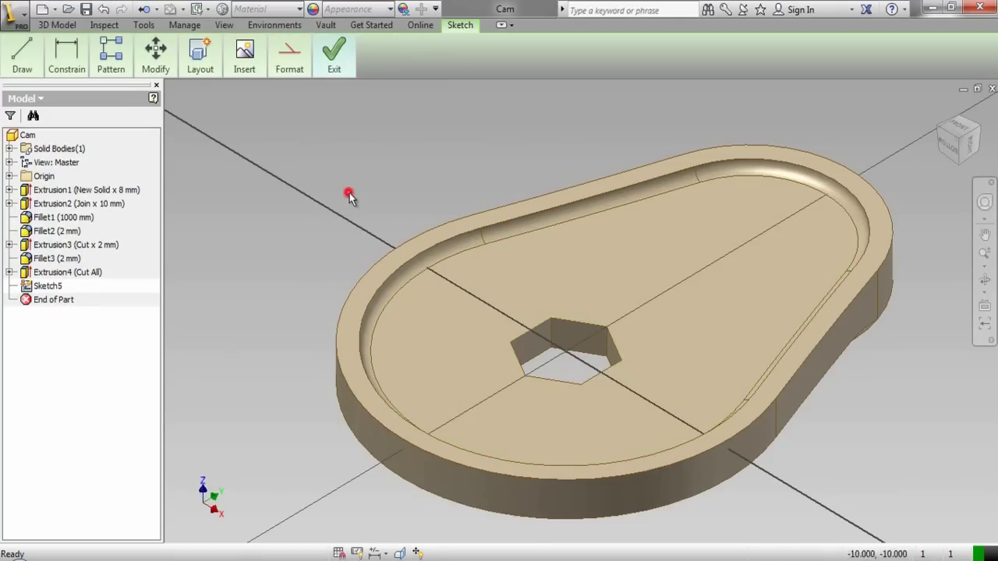
left_click(23, 63)
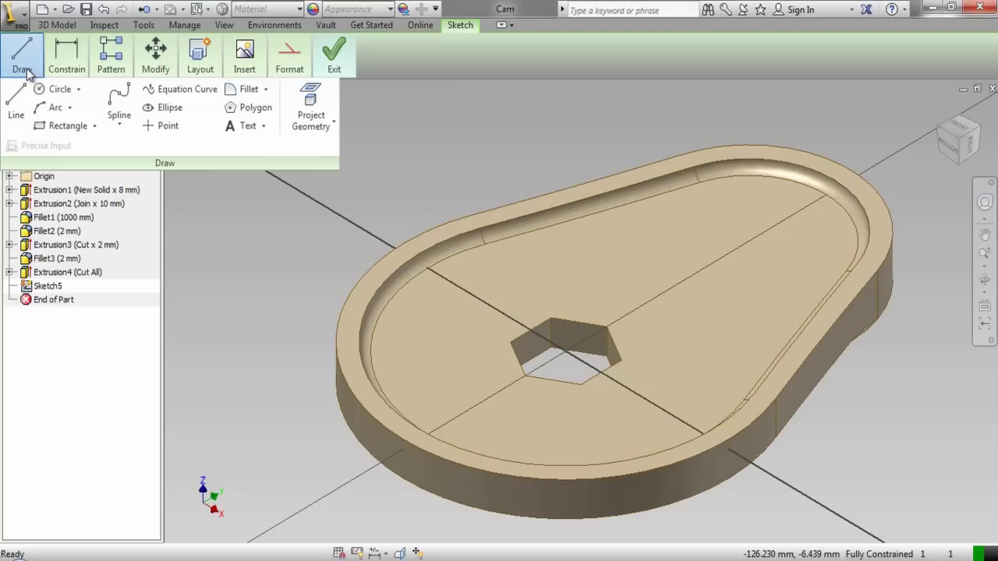
left_click(309, 109)
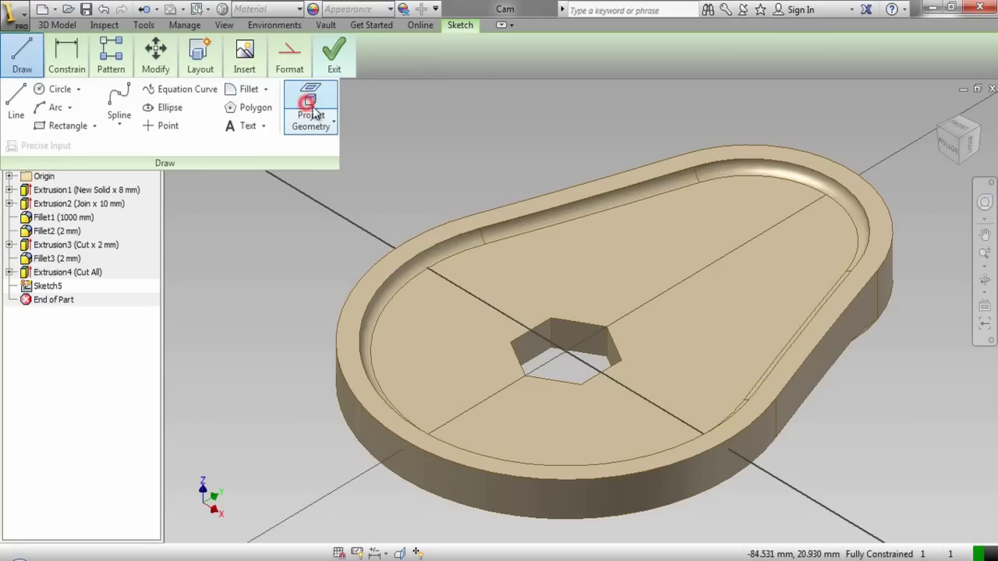
left_click(434, 265)
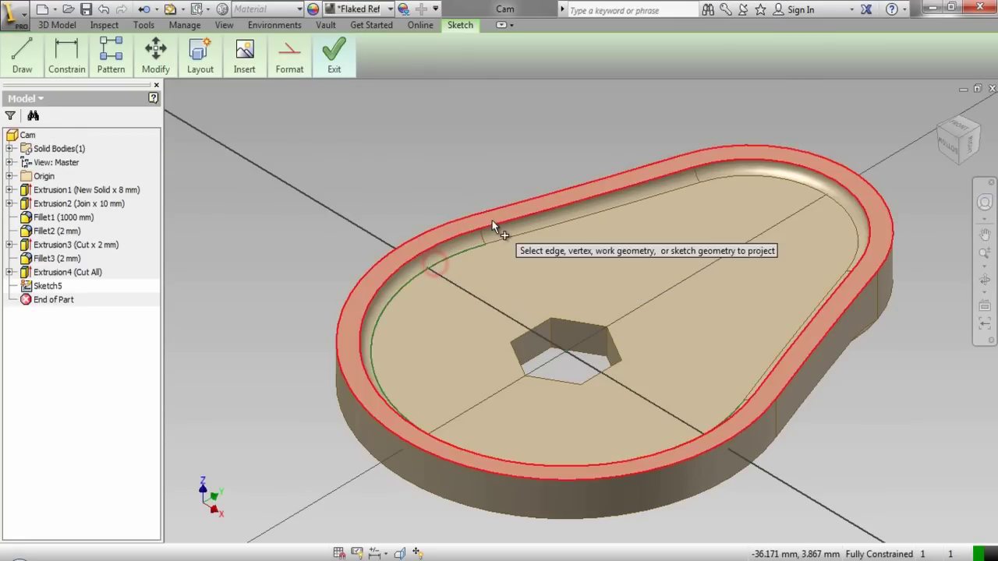
right_click(429, 168)
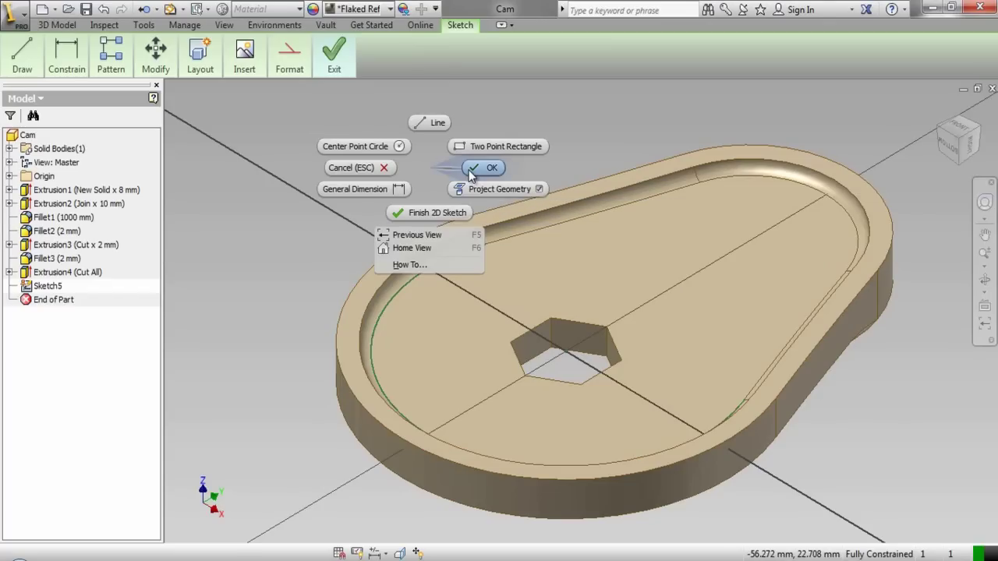
left_click(468, 170)
Draw a 30 mm diameter centre point circle on the sketch origin, around the hexagonal hole.
right_click(455, 167)
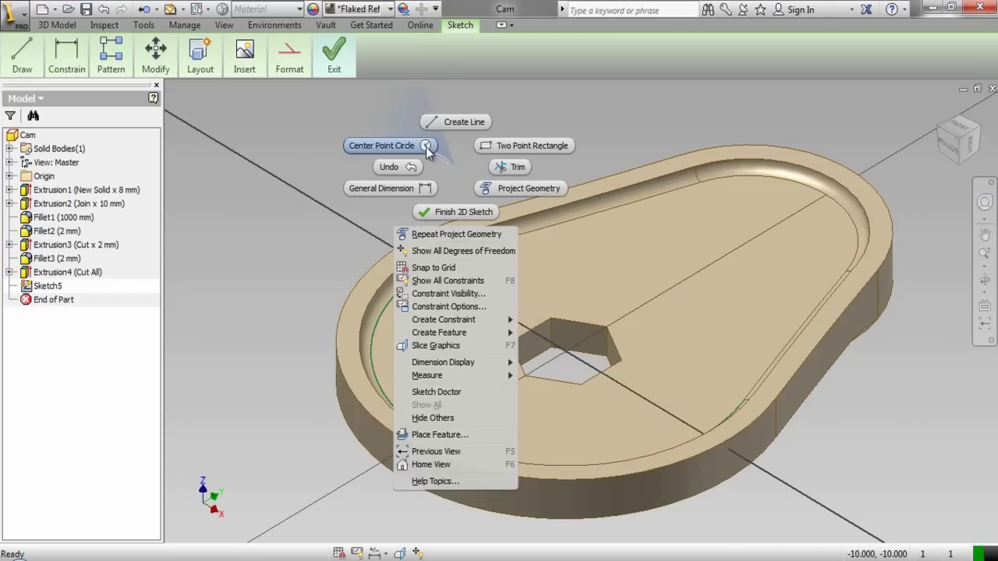
left_click(425, 146)
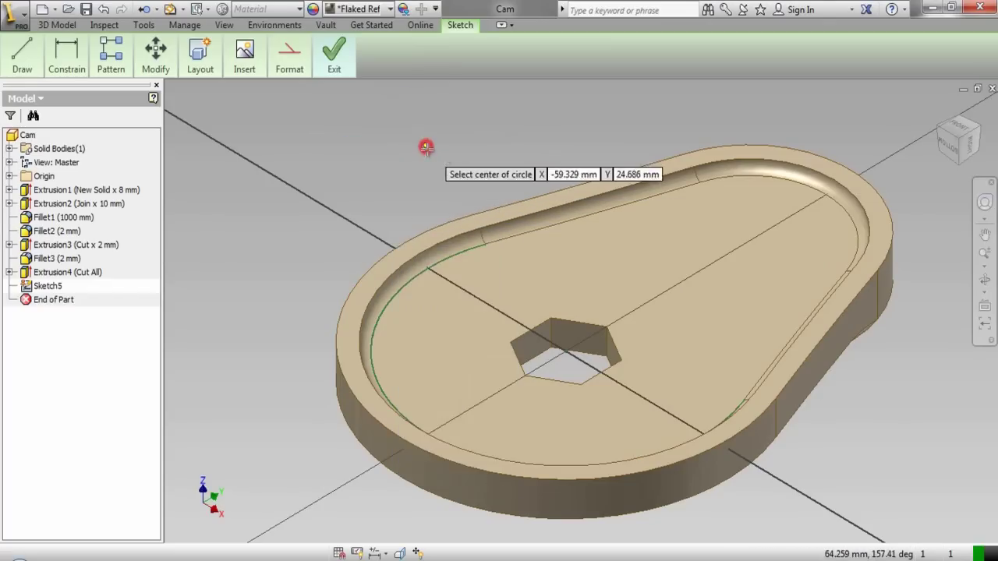
left_click(564, 352)
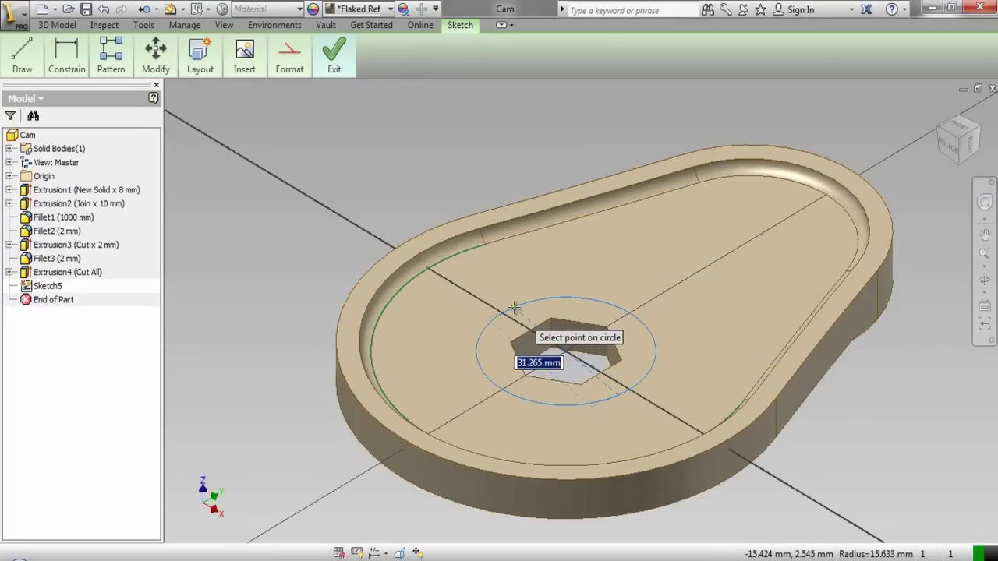
type("30")
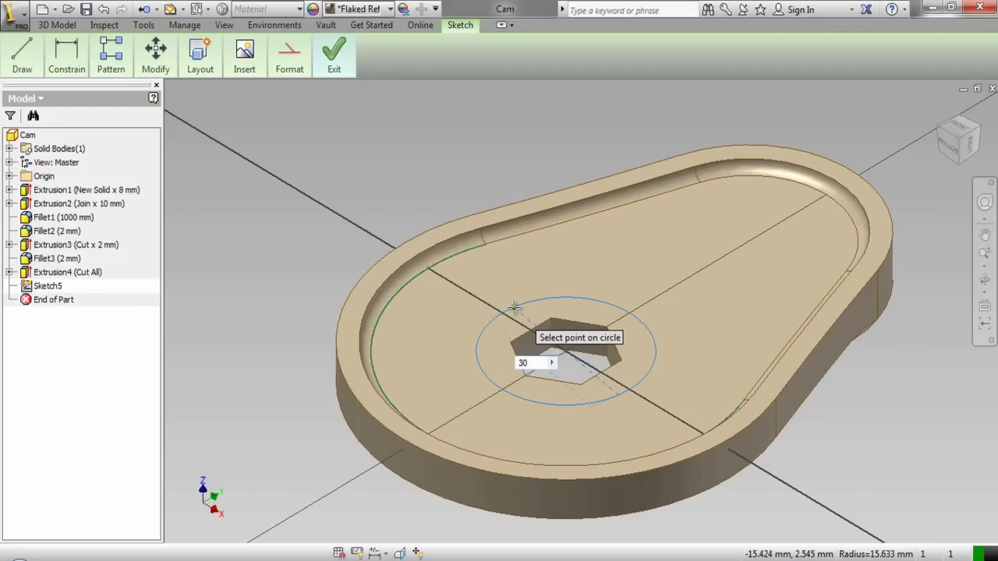
key("Return")
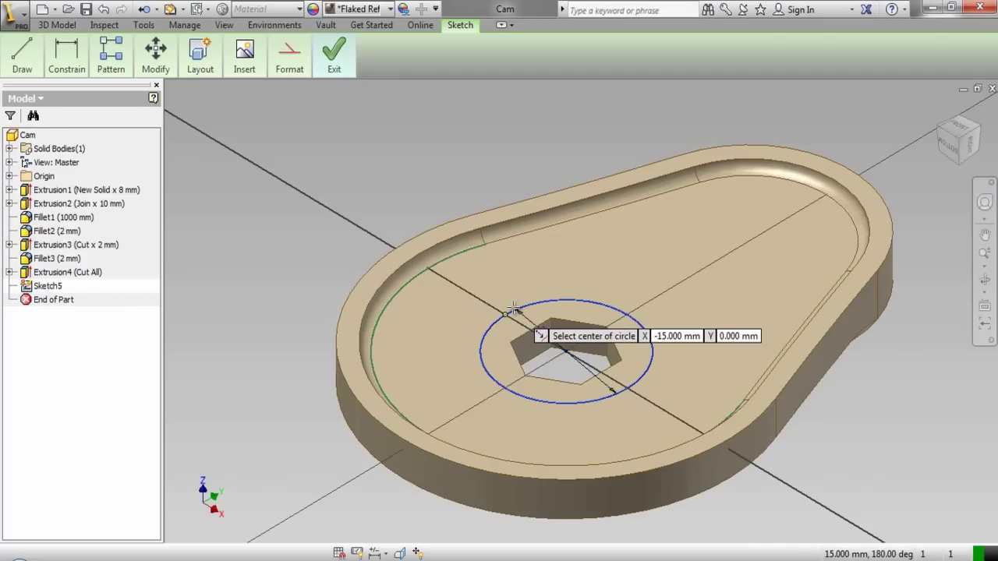
Project the pocket floor face, including the hexagonal hole's edges, into the sketch and finish the sketch.
right_click(455, 182)
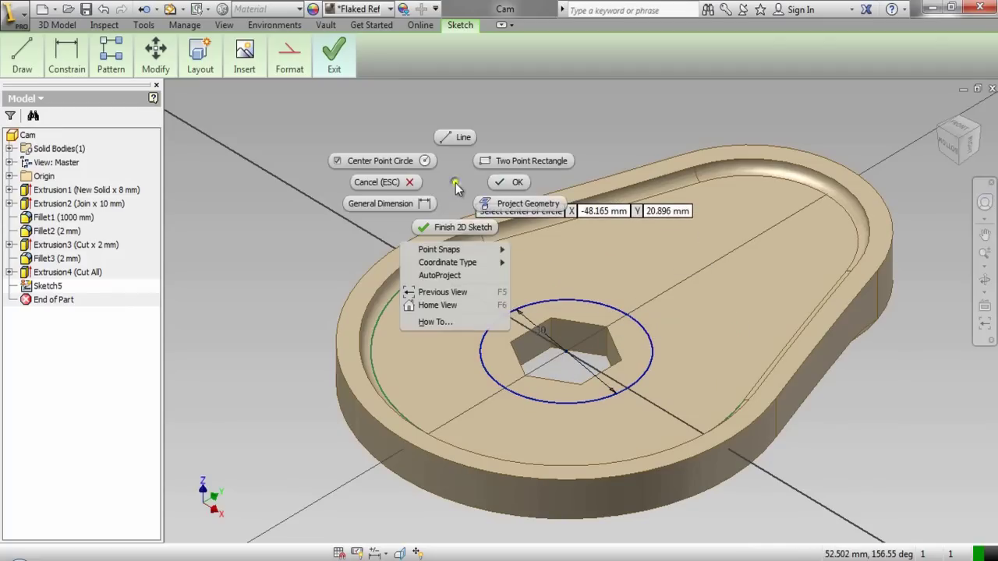
left_click(505, 202)
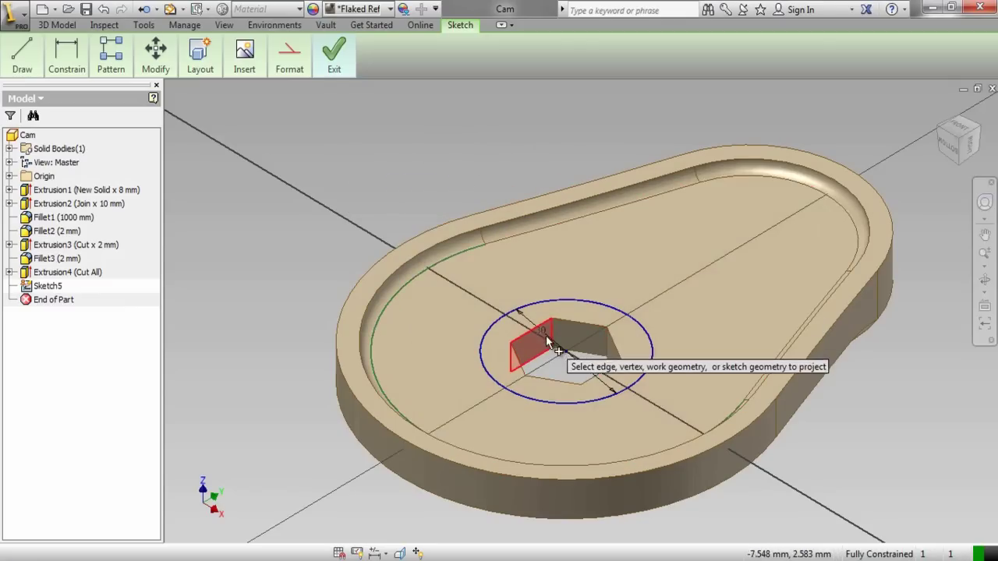
left_click(539, 318)
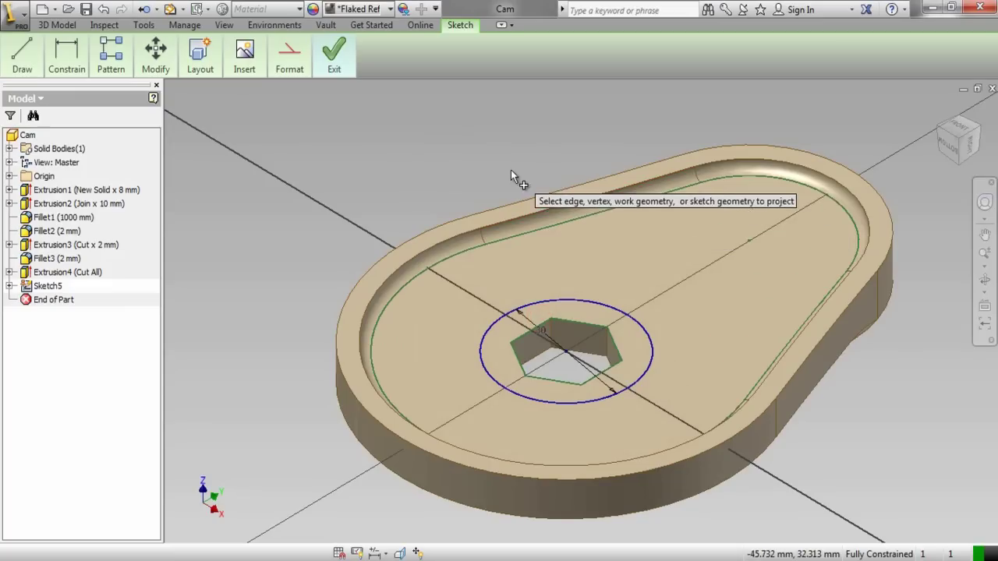
right_click(481, 150)
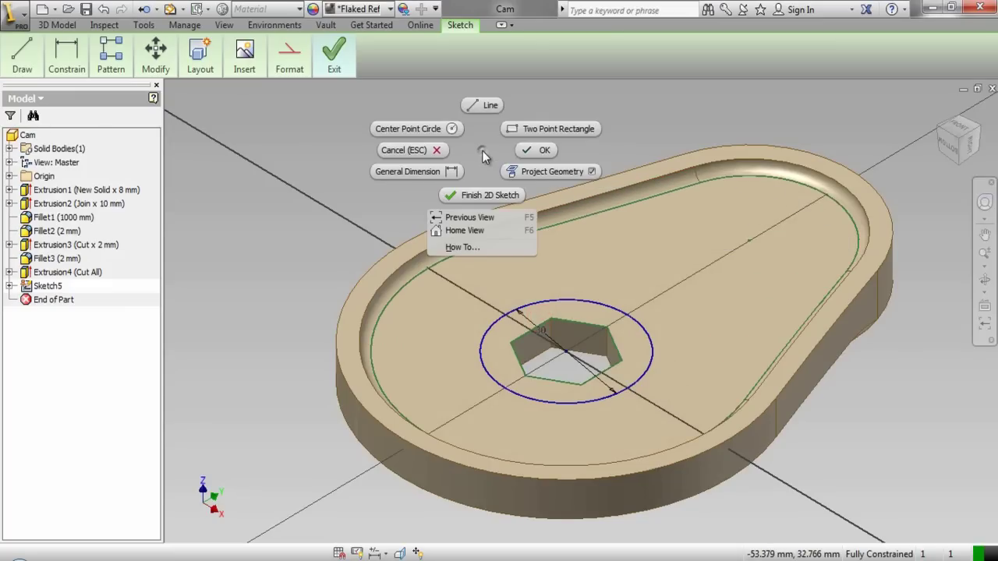
left_click(471, 195)
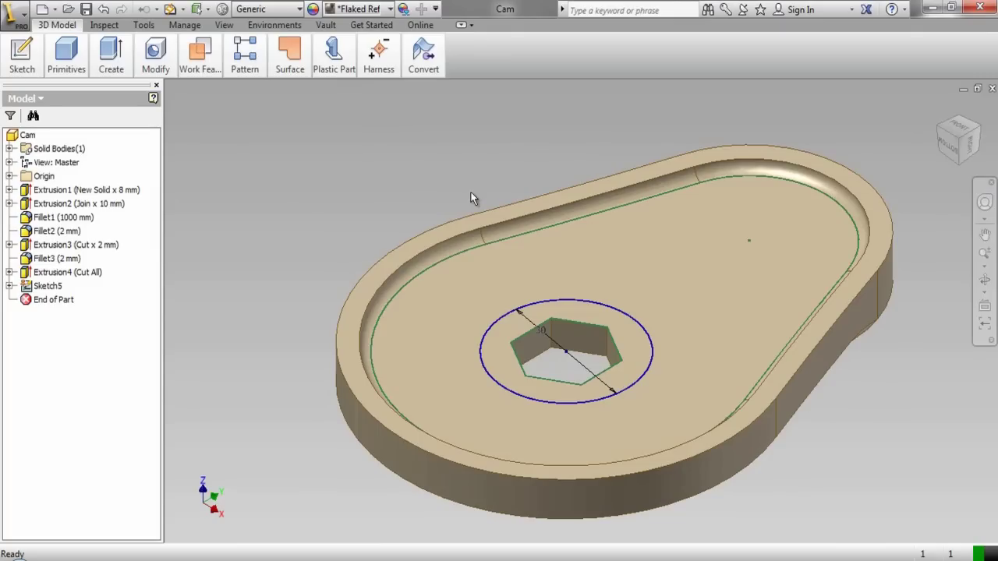
Extrude the ring between the circle and the hexagon upward by 12 mm as a Join.
left_click(559, 301)
left_click(577, 290)
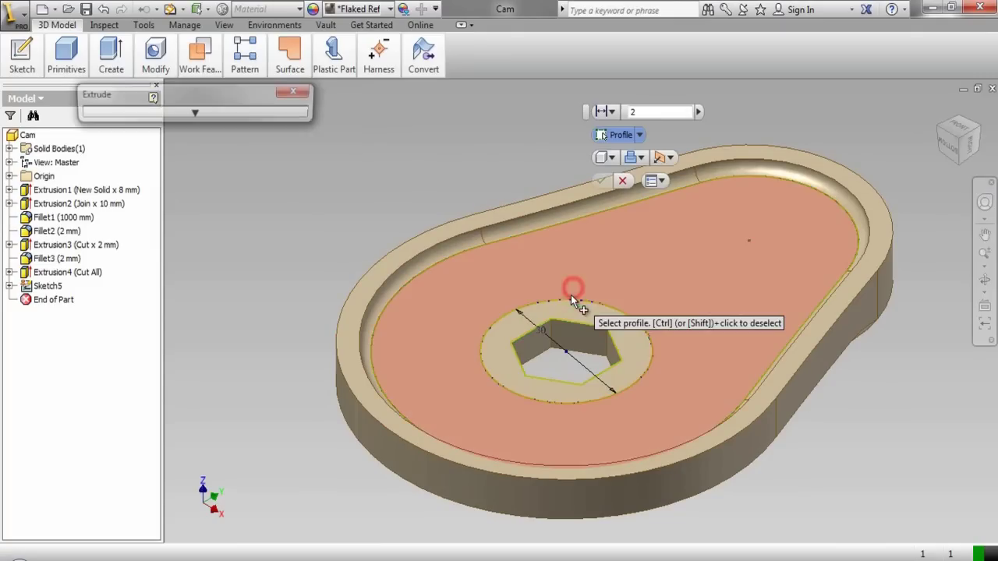
left_click(570, 309)
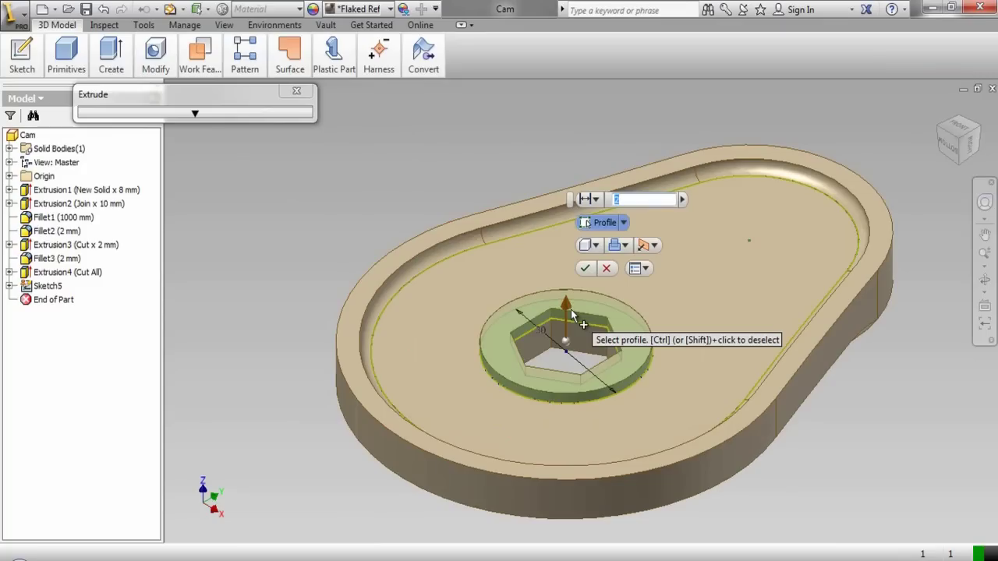
type("12")
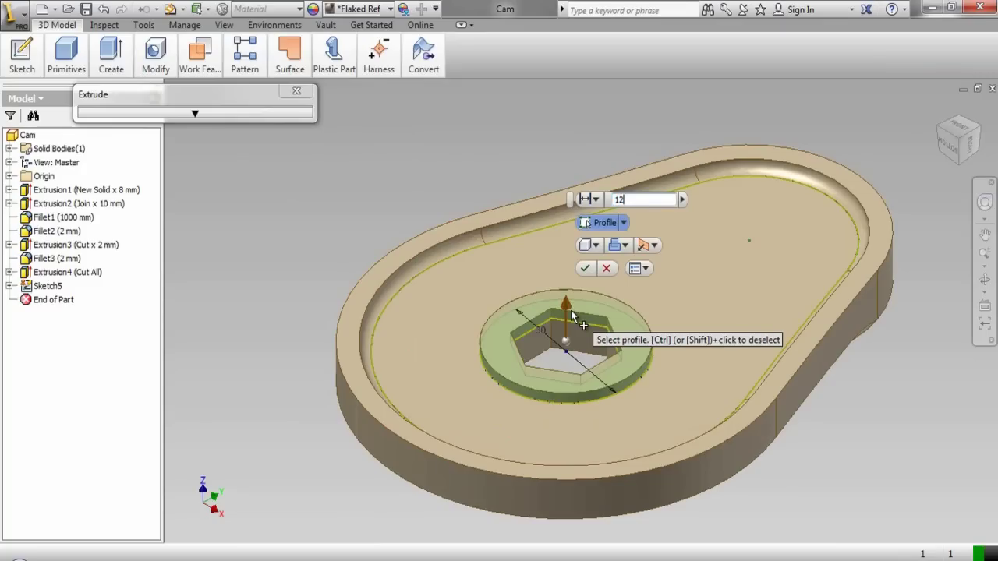
left_click(584, 268)
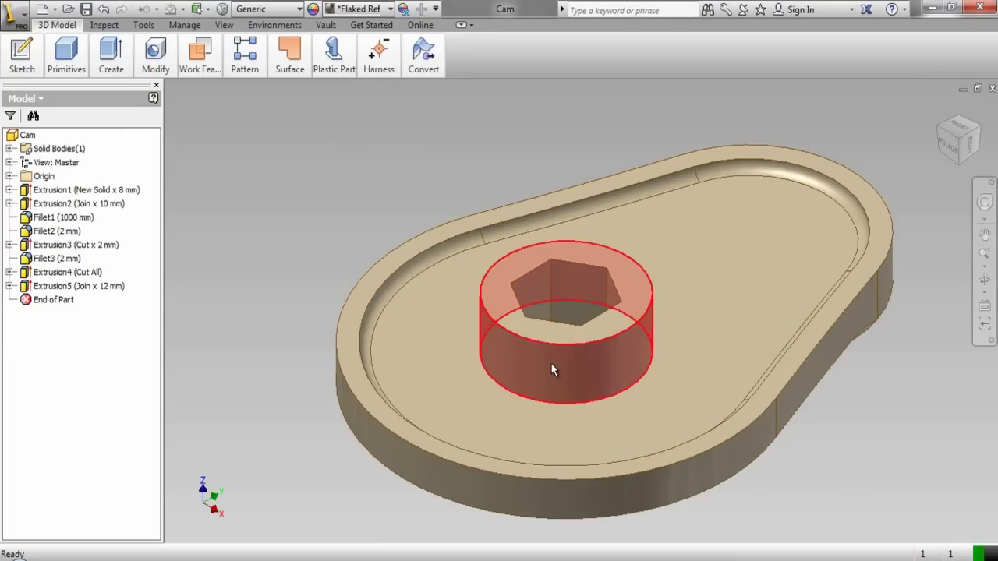
Fillet the circular edge where the boss meets the pocket floor with an 8 mm radius.
left_click(554, 401)
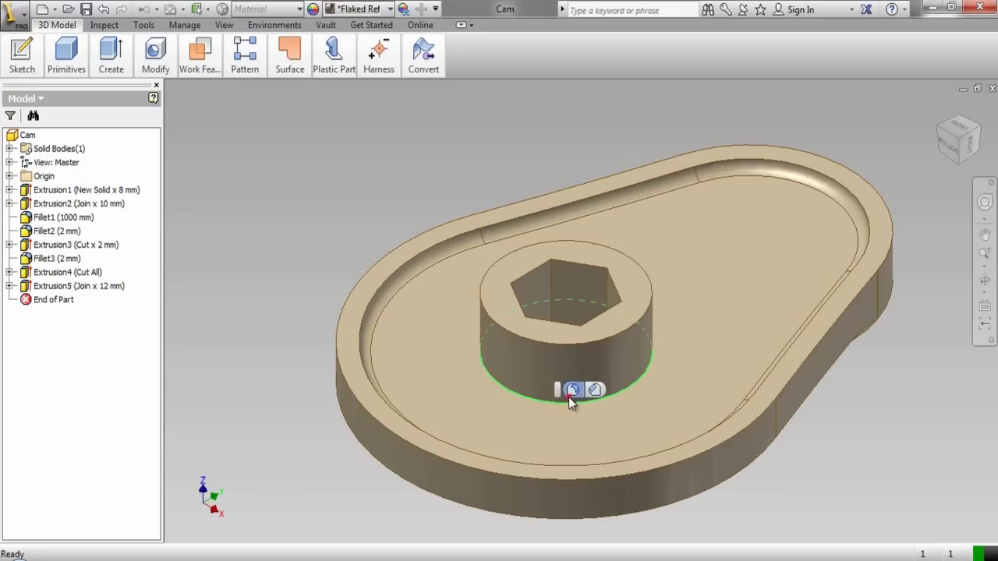
left_click(568, 396)
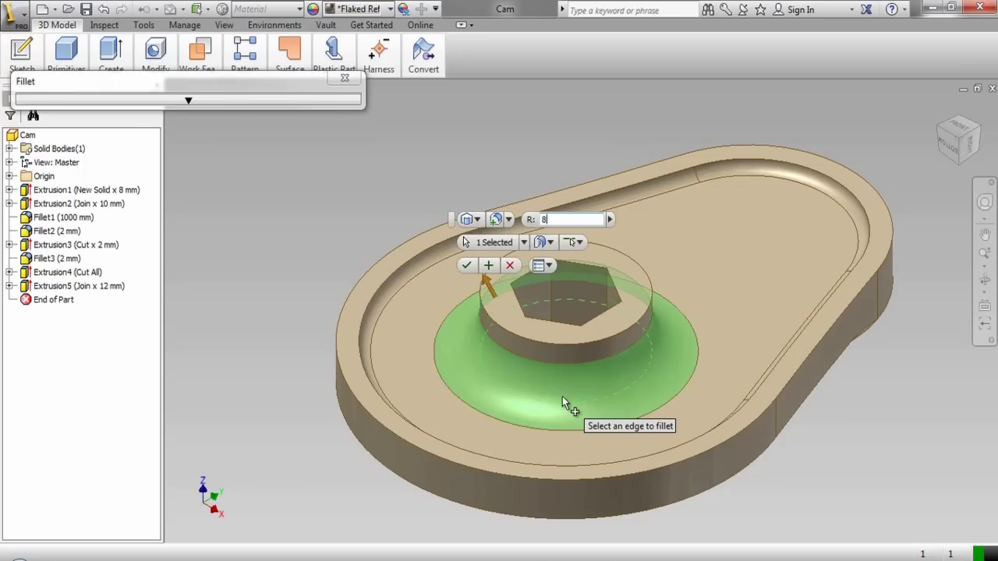
left_click(469, 266)
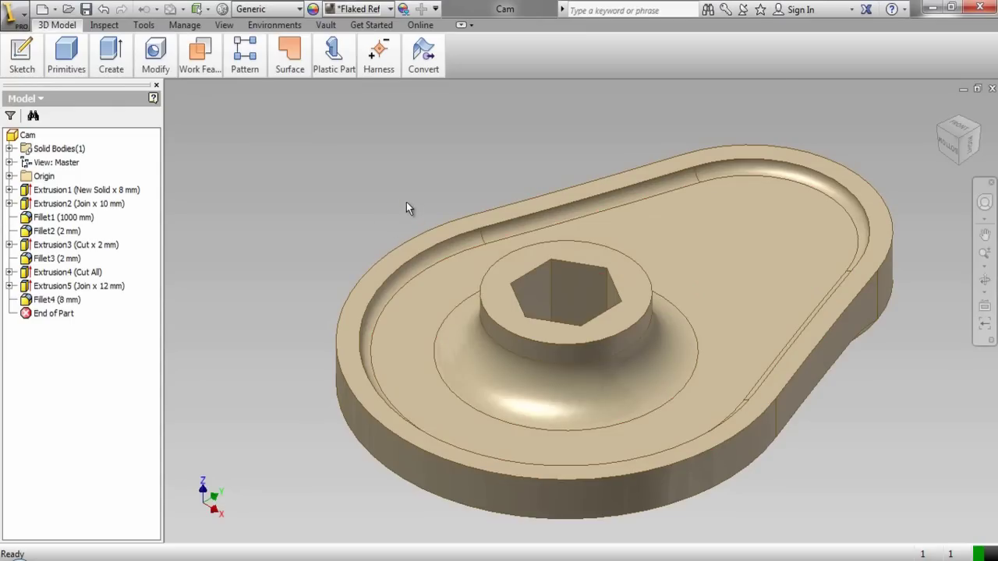
Start a sketch on the pocket floor and project the floor's small arc edge at the narrow lobe end.
left_click(783, 214)
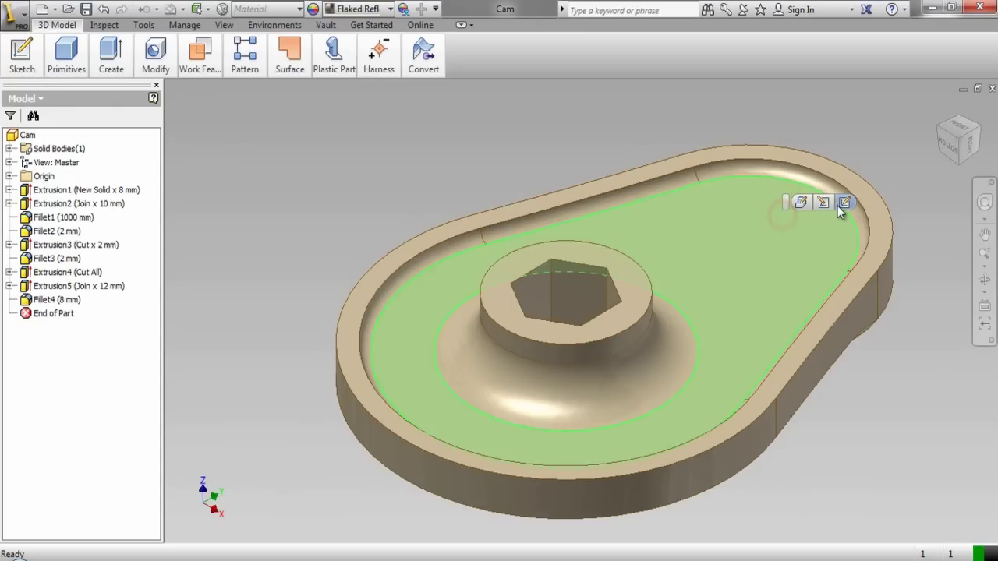
left_click(839, 205)
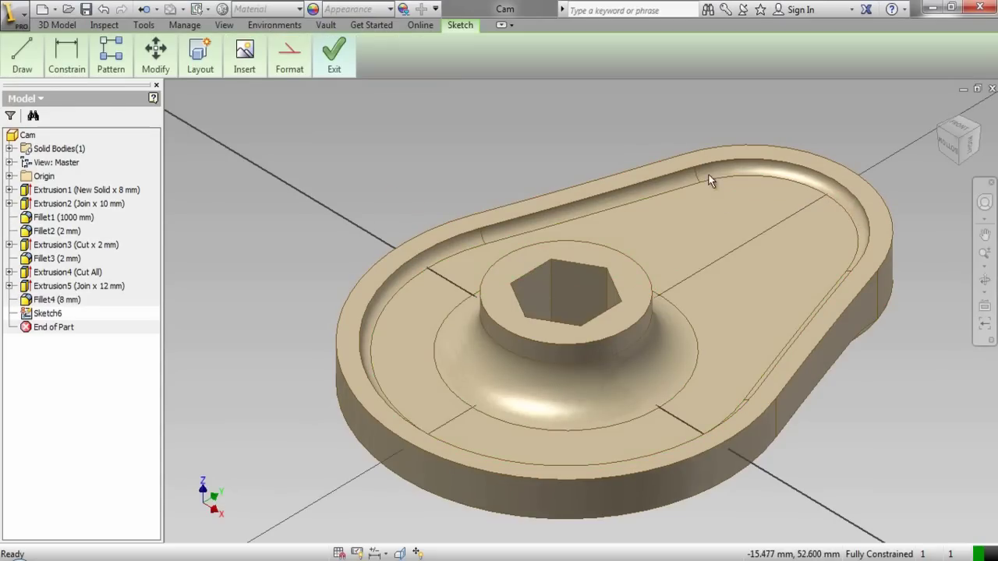
right_click(537, 154)
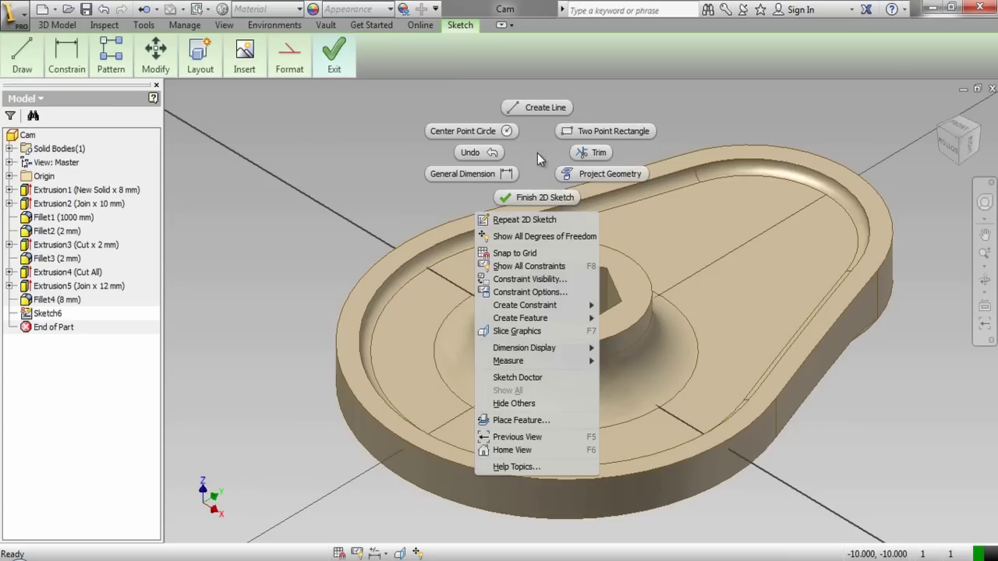
left_click(599, 173)
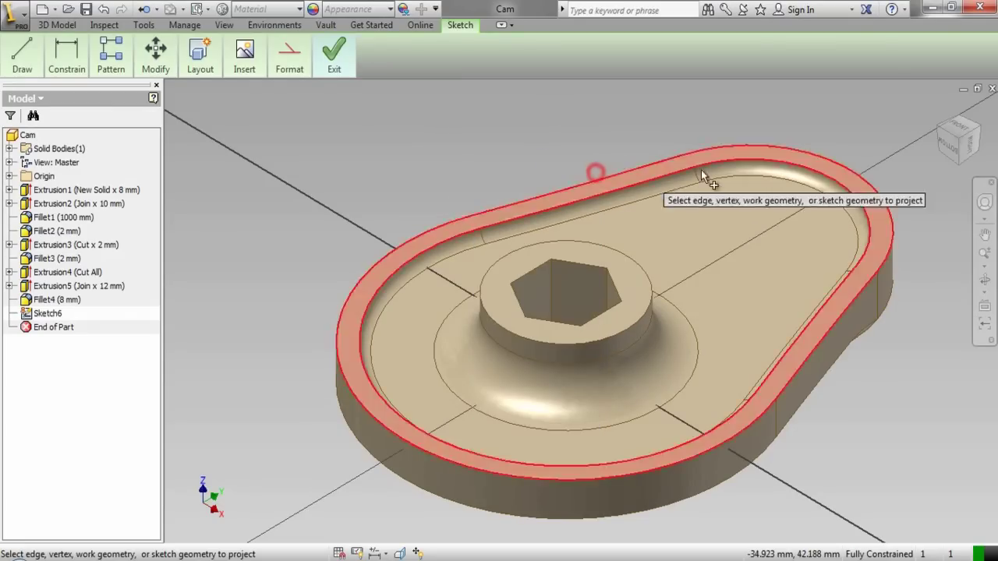
left_click(764, 175)
right_click(583, 131)
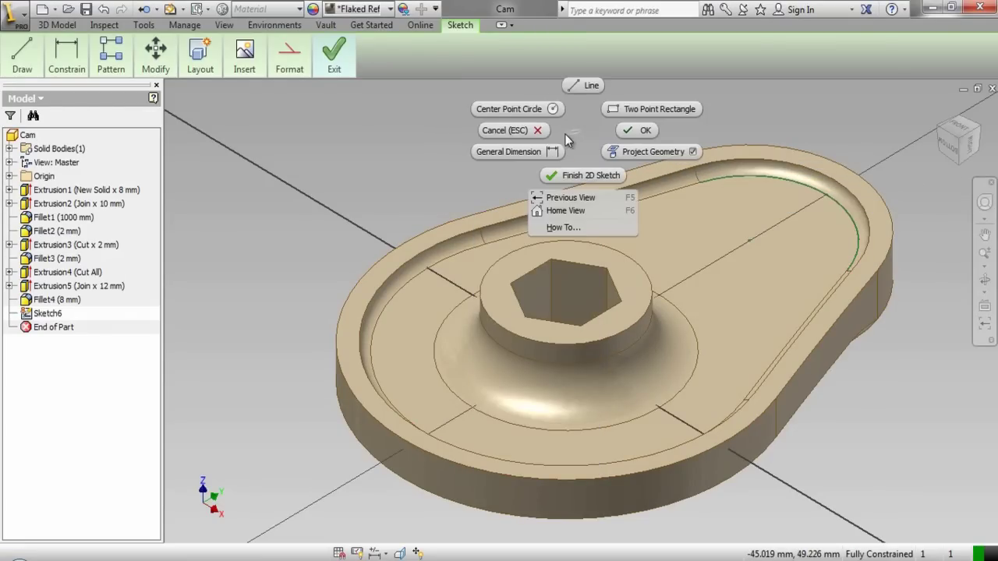
Convert the projected arc's centre into a hole center point and finish the sketch.
left_click(645, 131)
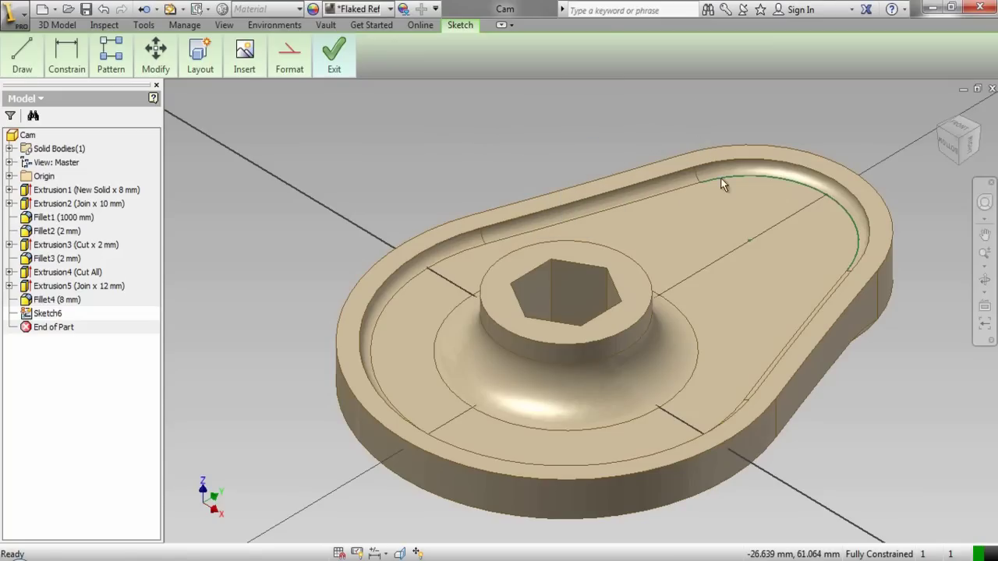
left_click(751, 241)
left_click(295, 69)
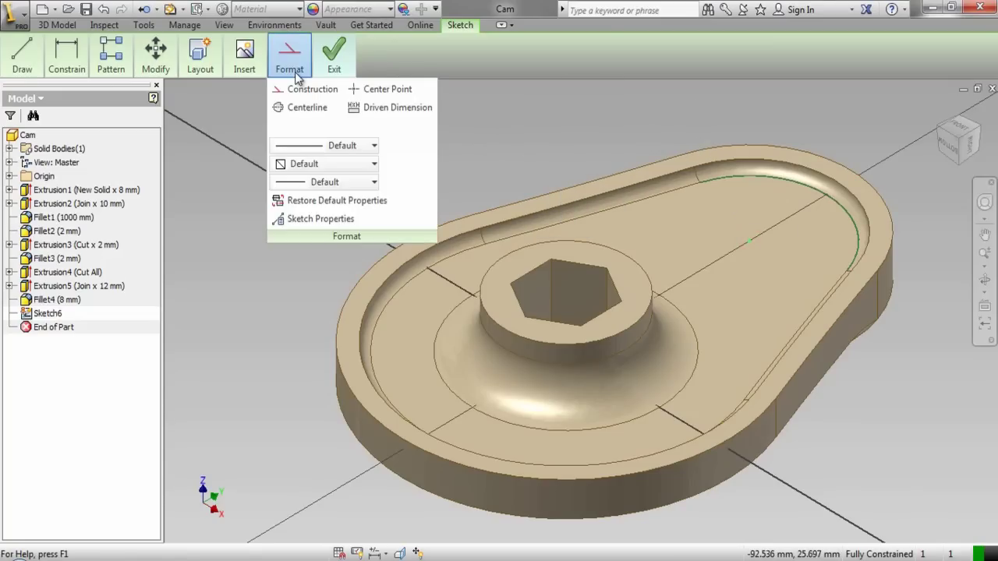
left_click(379, 90)
left_click(536, 110)
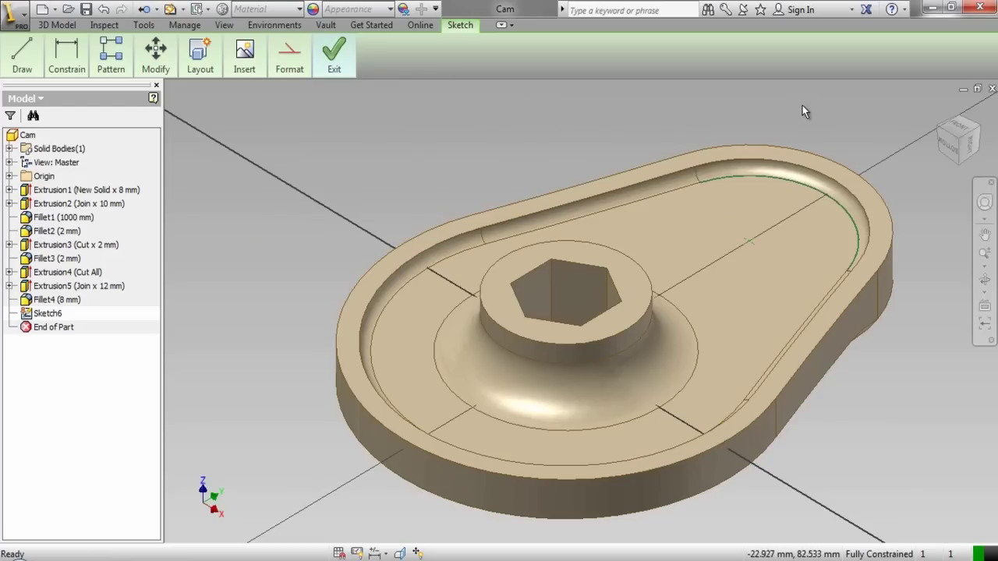
right_click(618, 139)
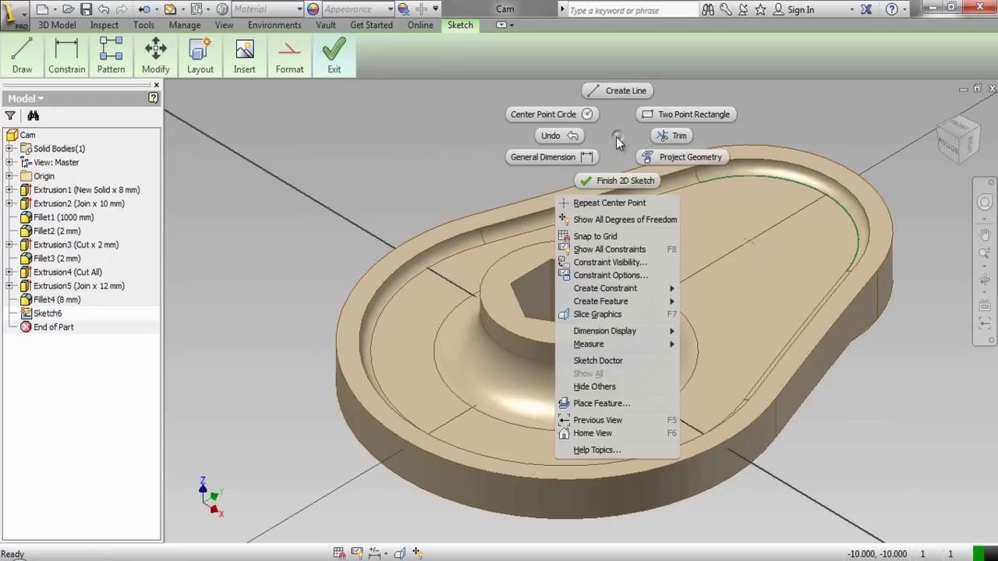
left_click(629, 178)
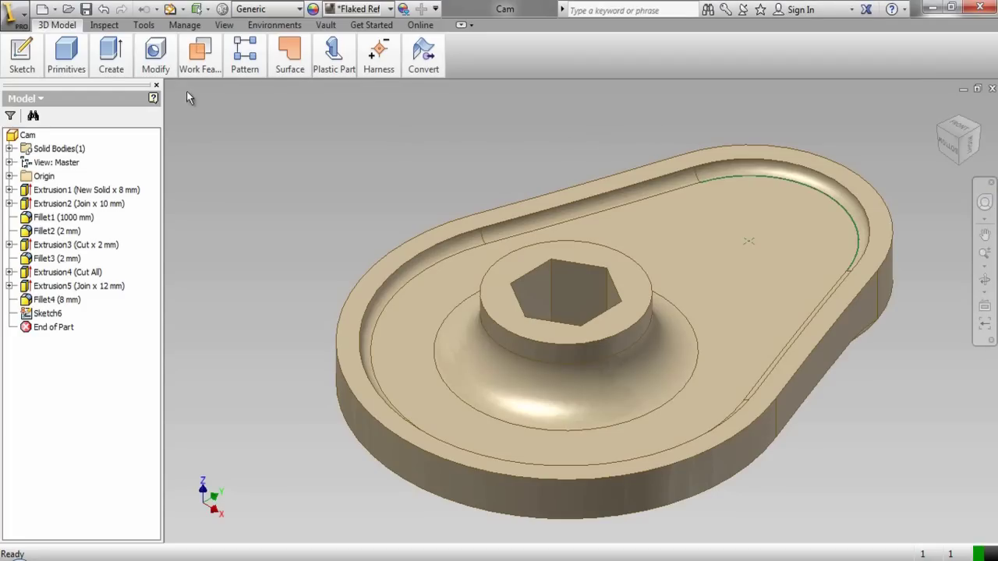
Set up a through-all counterbore clearance hole at the sketched centre for an M10 Hex Head Cap Screw ISO 24017, using the ISO standard.
left_click(155, 53)
left_click(150, 96)
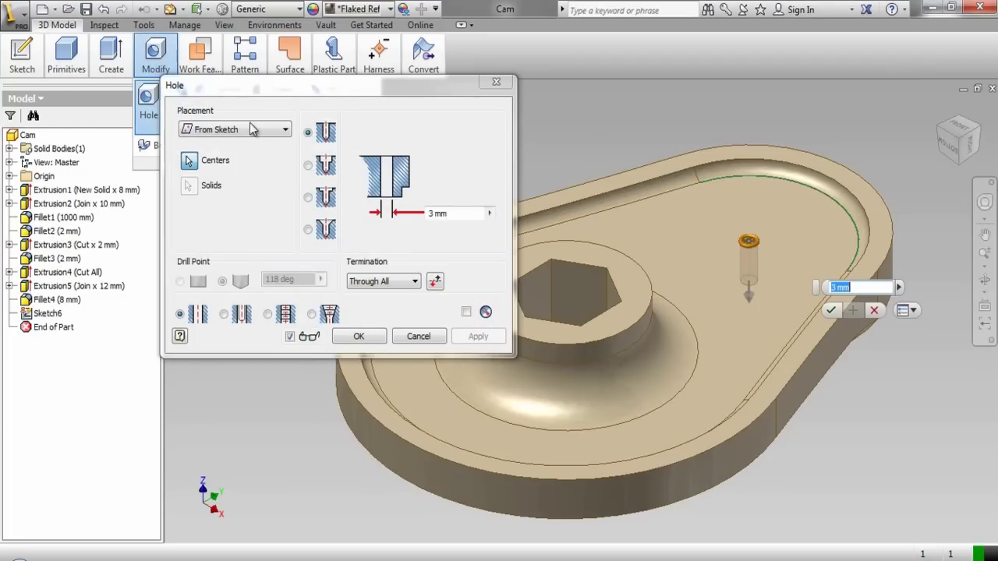
left_click(308, 166)
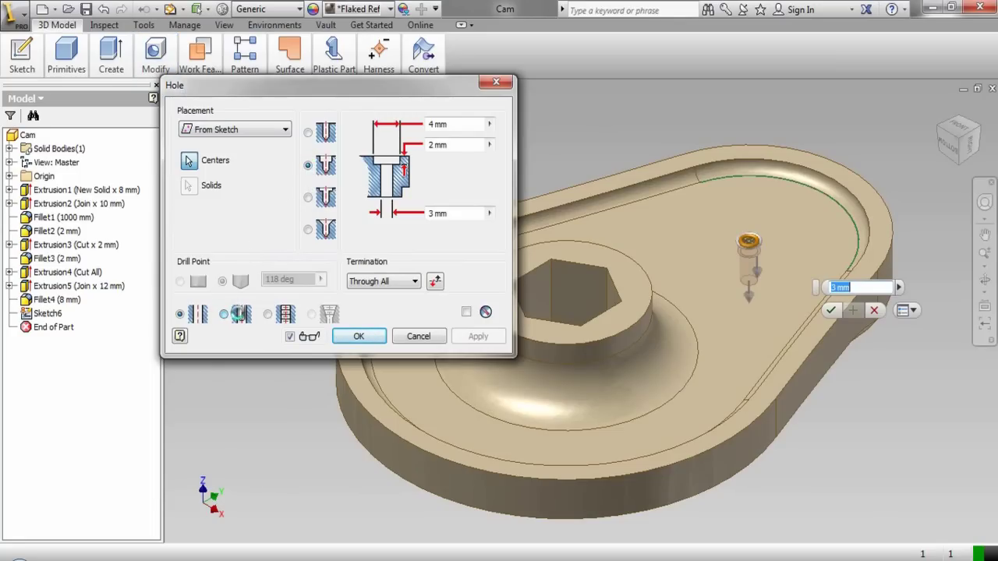
left_click(241, 314)
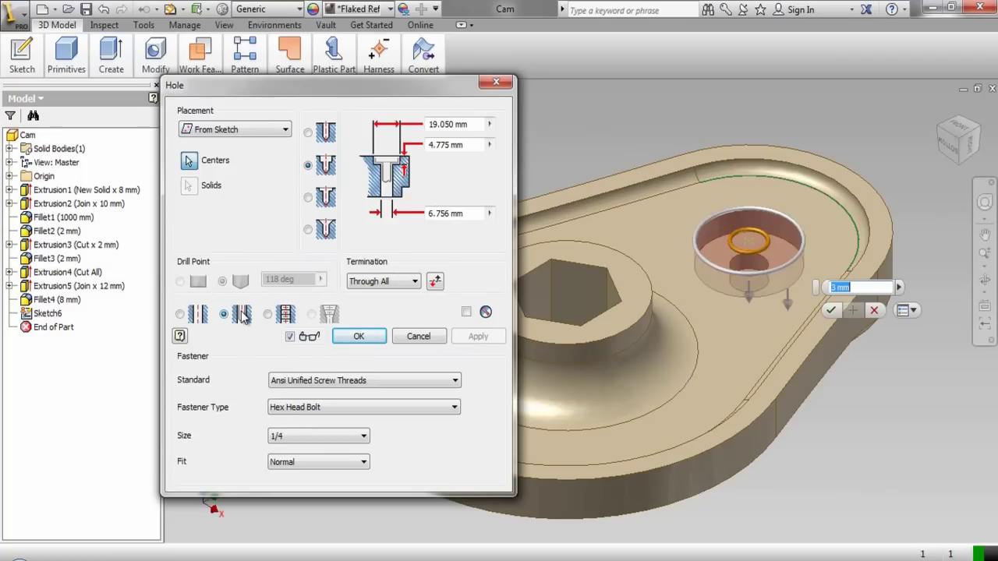
left_click(286, 381)
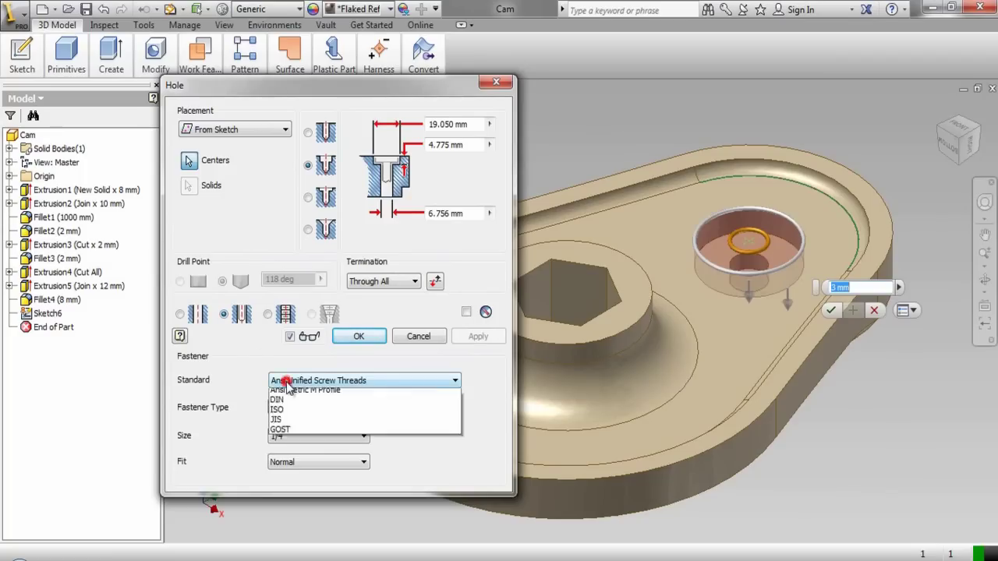
left_click(289, 425)
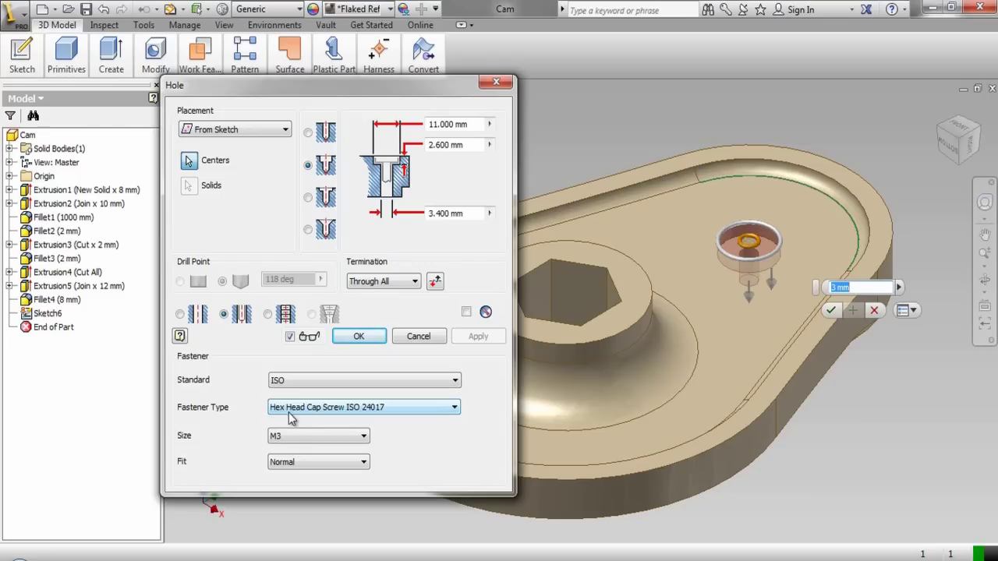
left_click(298, 436)
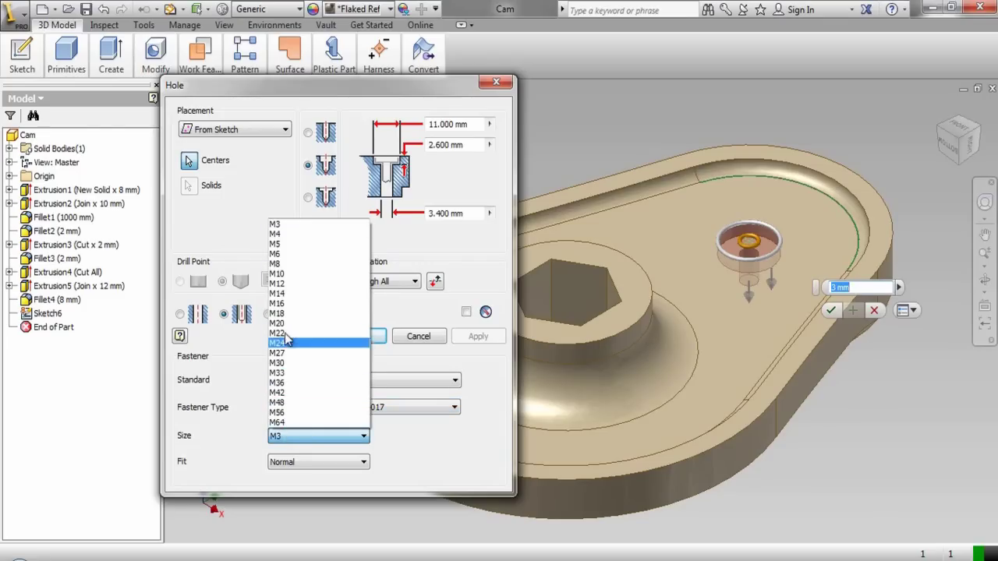
left_click(282, 275)
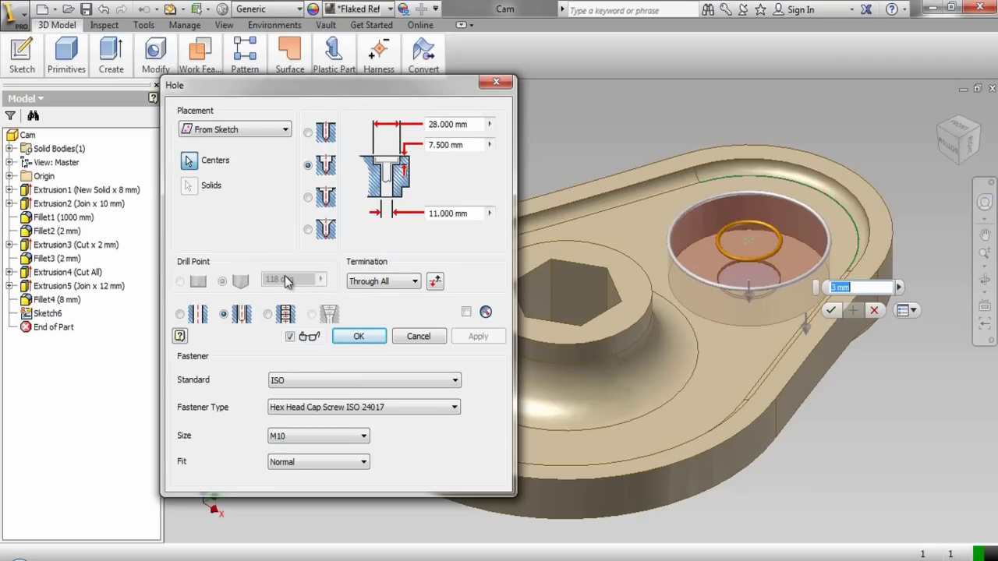
Set the hole's counterbore depth to 3 mm and create the hole.
double_click(449, 145)
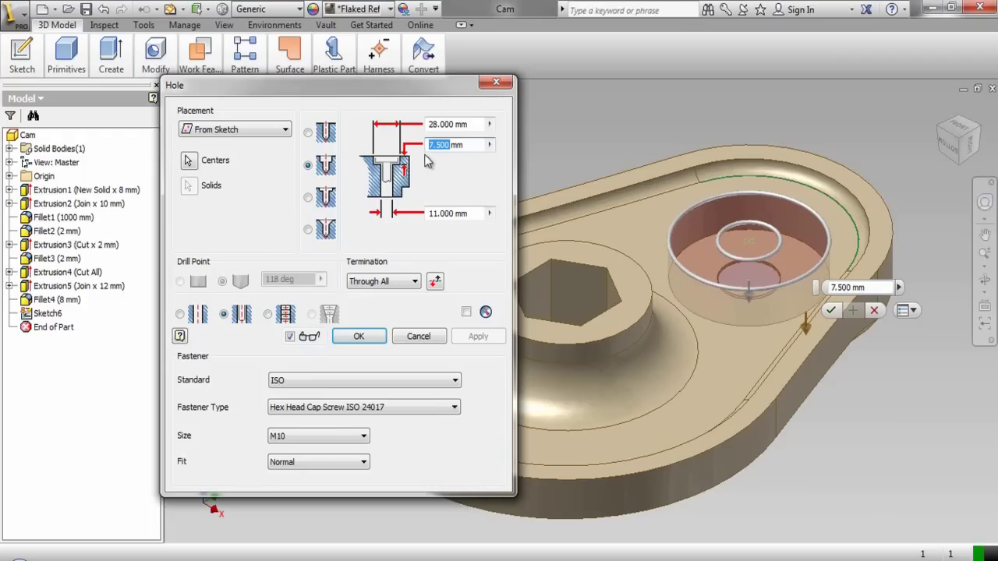
type("3")
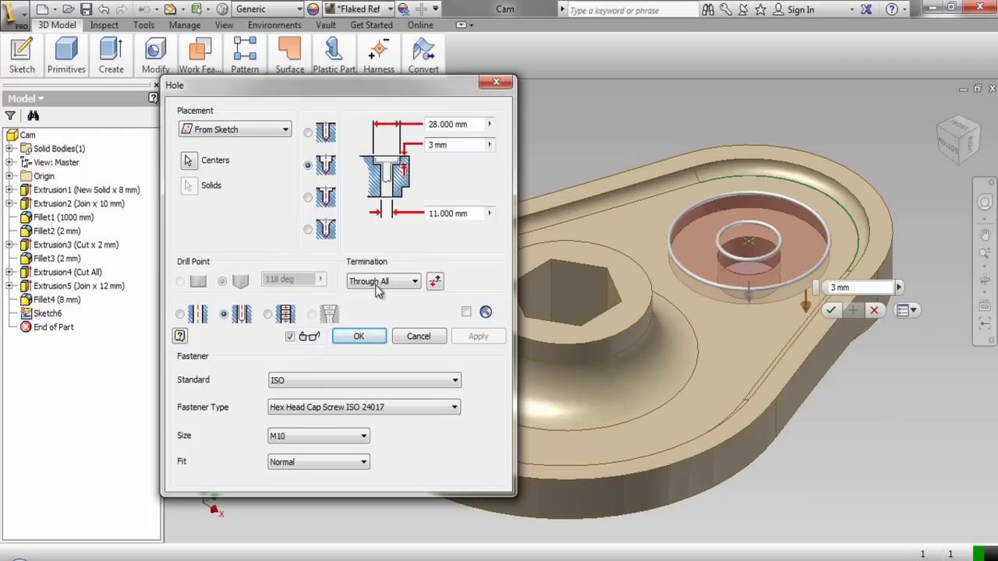
left_click(359, 337)
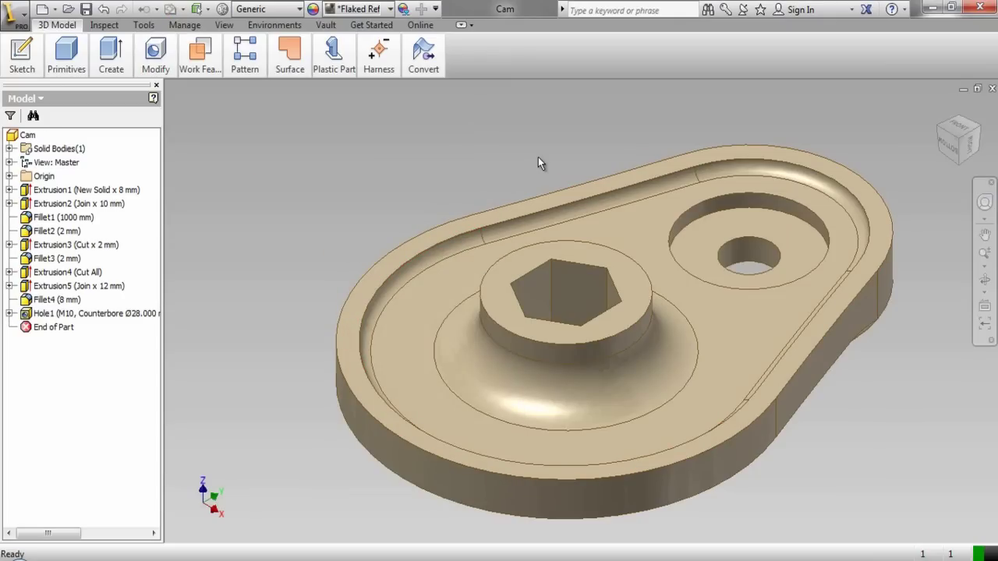
Examine the cam's side and underside around the hexagonal cut and new hole, then return to the isometric view of the pocket side.
left_click(984, 279)
left_click_drag(580, 491, 590, 317)
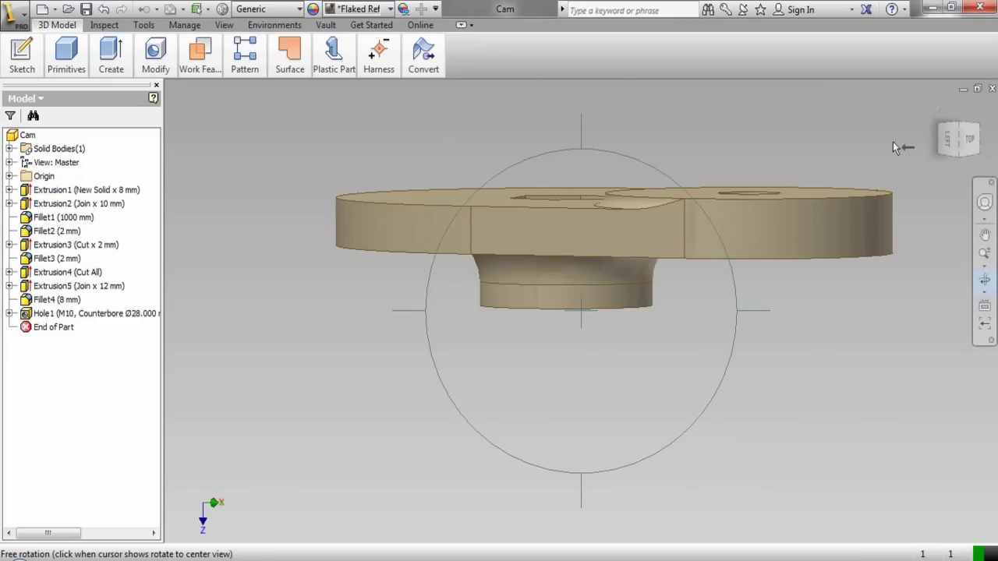
left_click(938, 125)
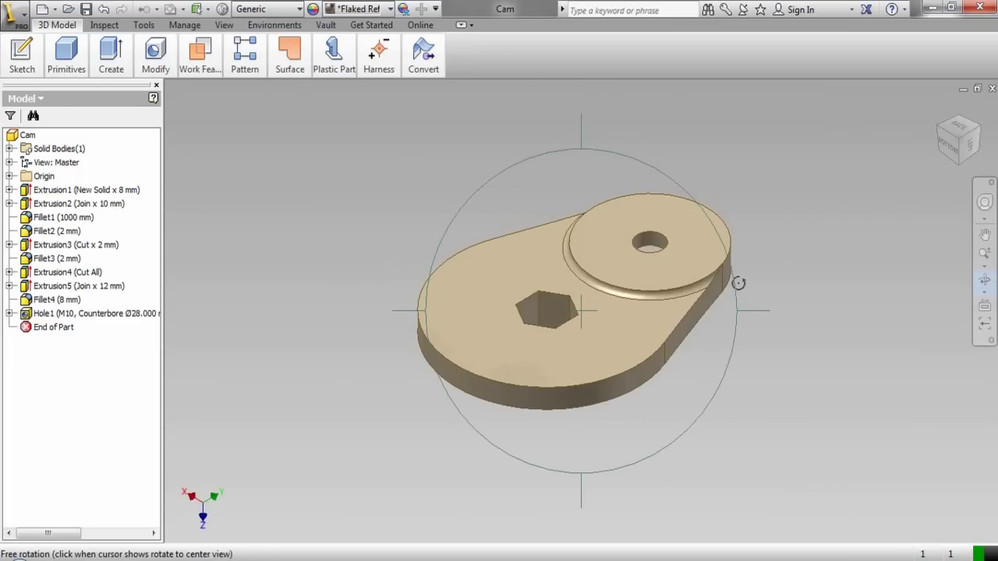
right_click(740, 281)
left_click(774, 278)
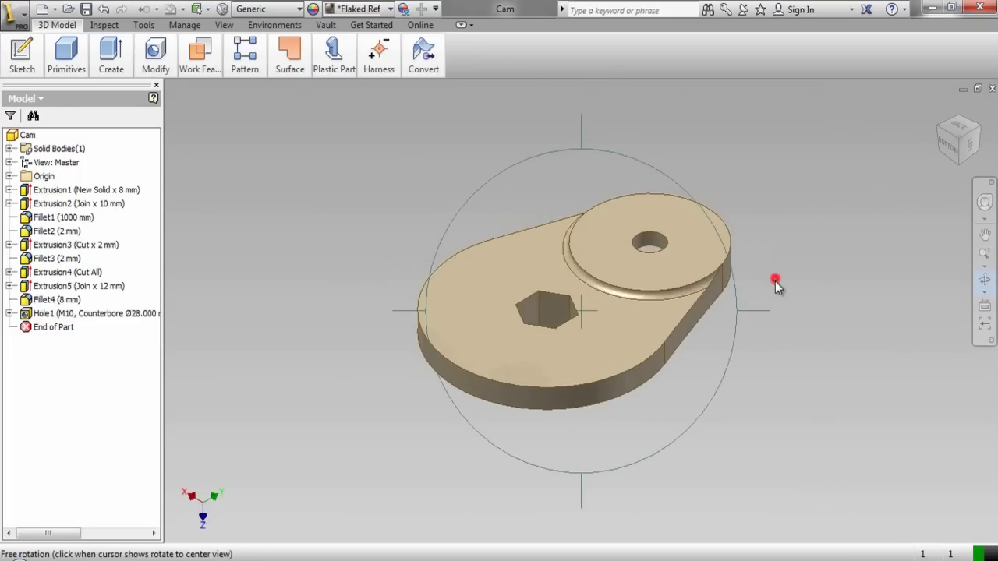
left_click(983, 203)
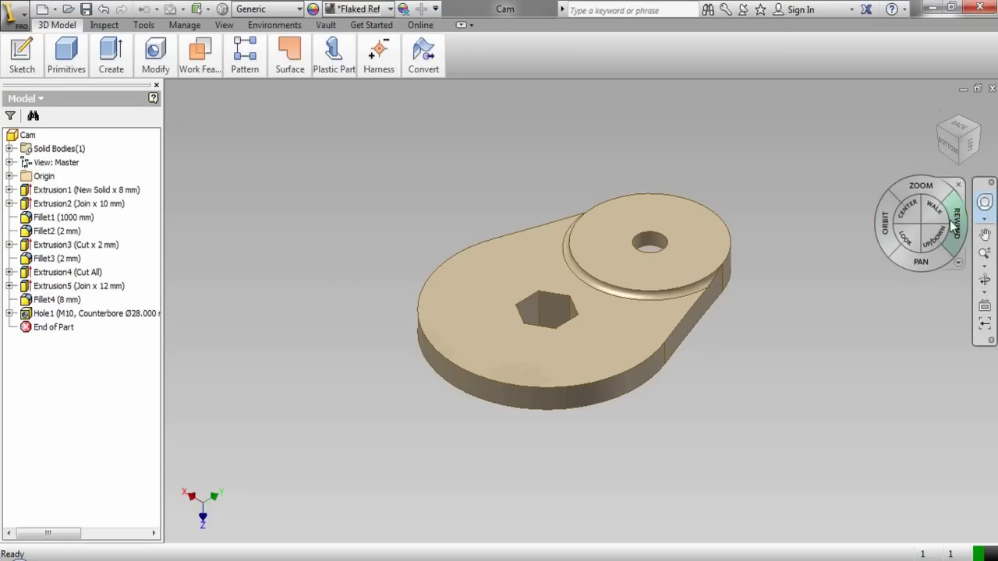
left_click_drag(954, 223, 851, 210)
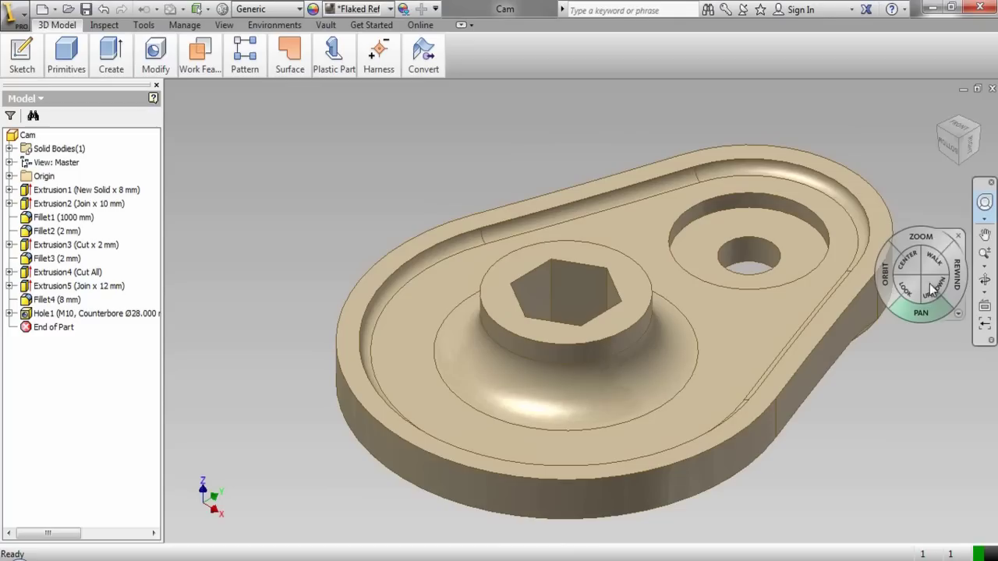
left_click(959, 237)
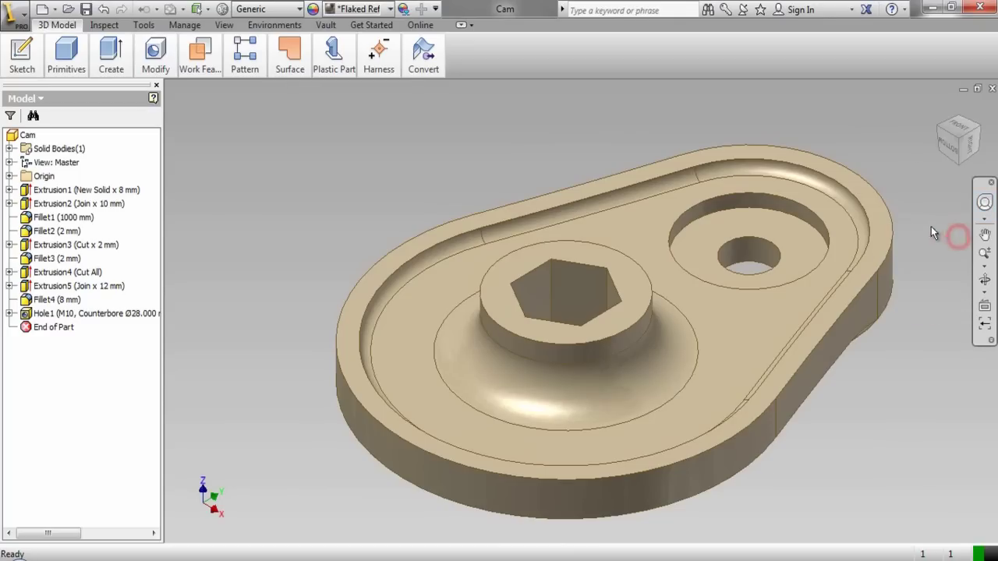
left_click(939, 110)
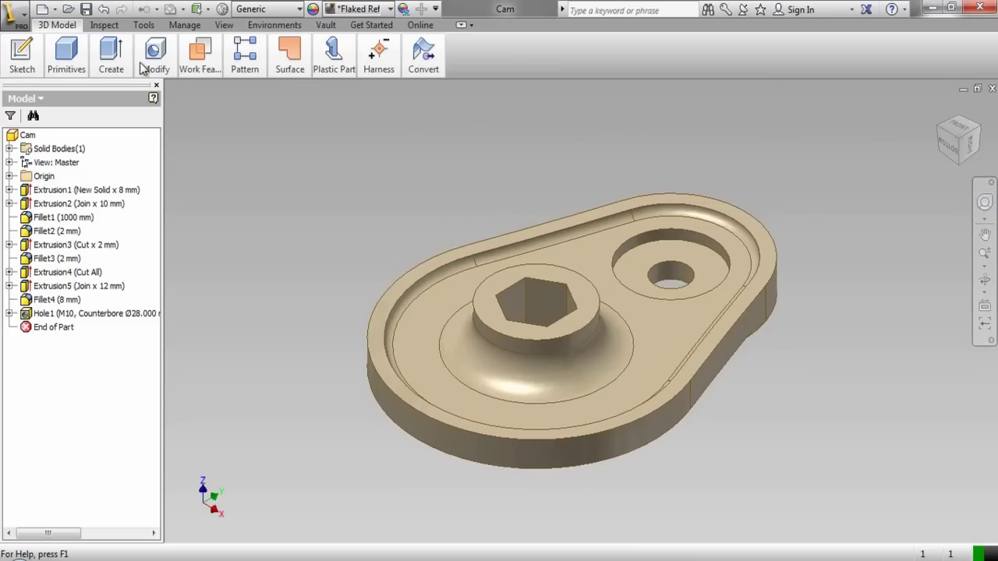
Save the cam and create a new part from the metric Standard (mm).ipt template.
left_click(86, 10)
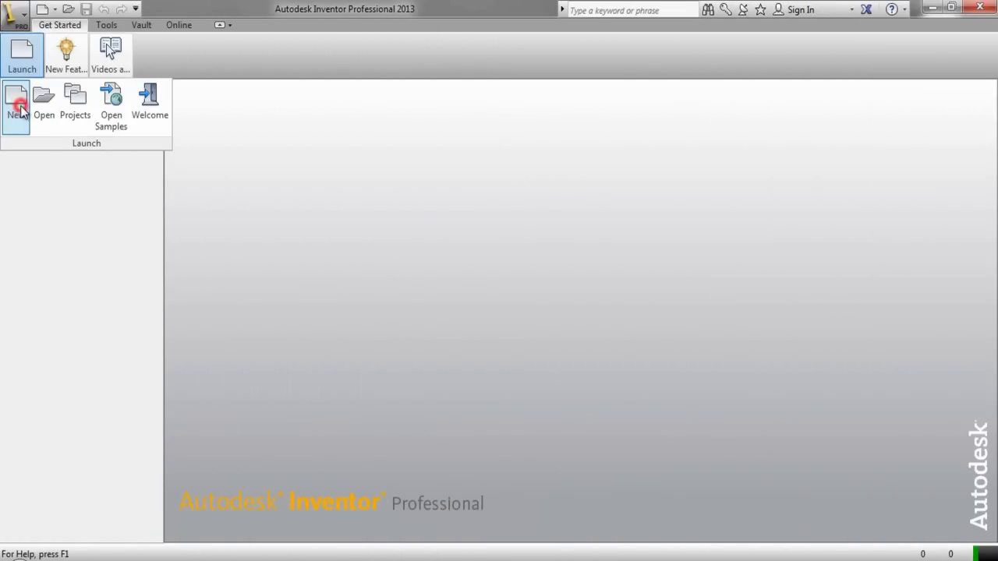
left_click(16, 109)
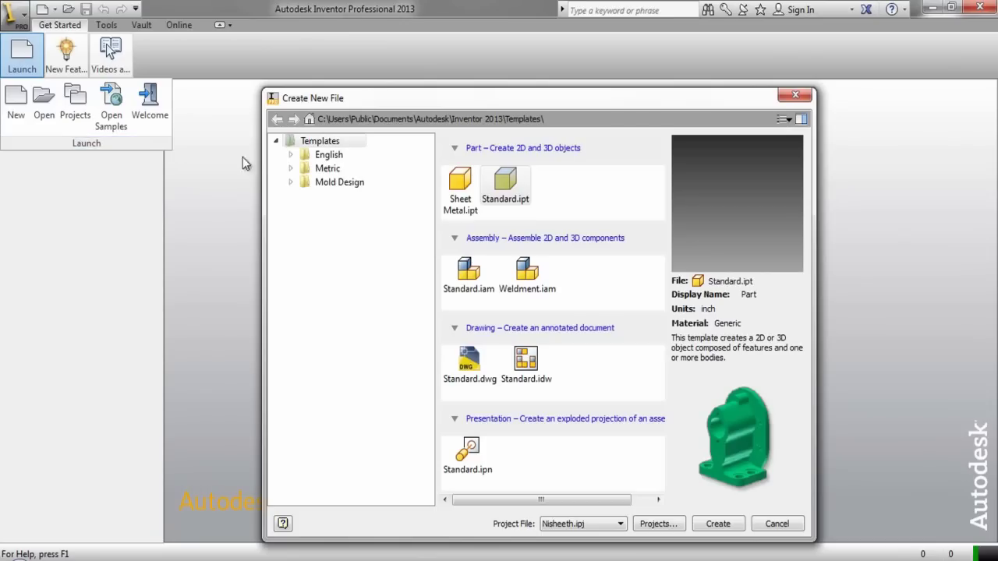
left_click(328, 167)
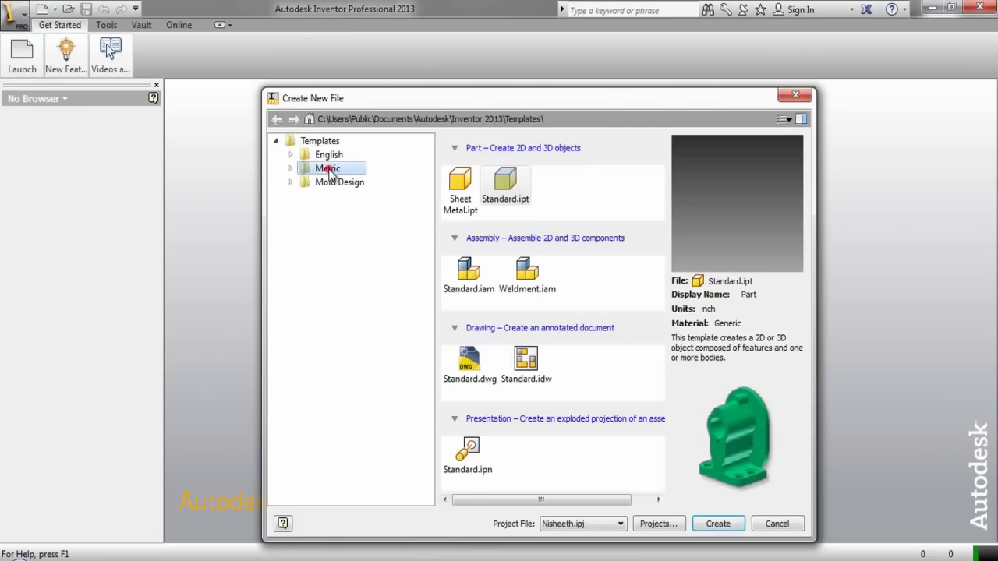
left_click(587, 191)
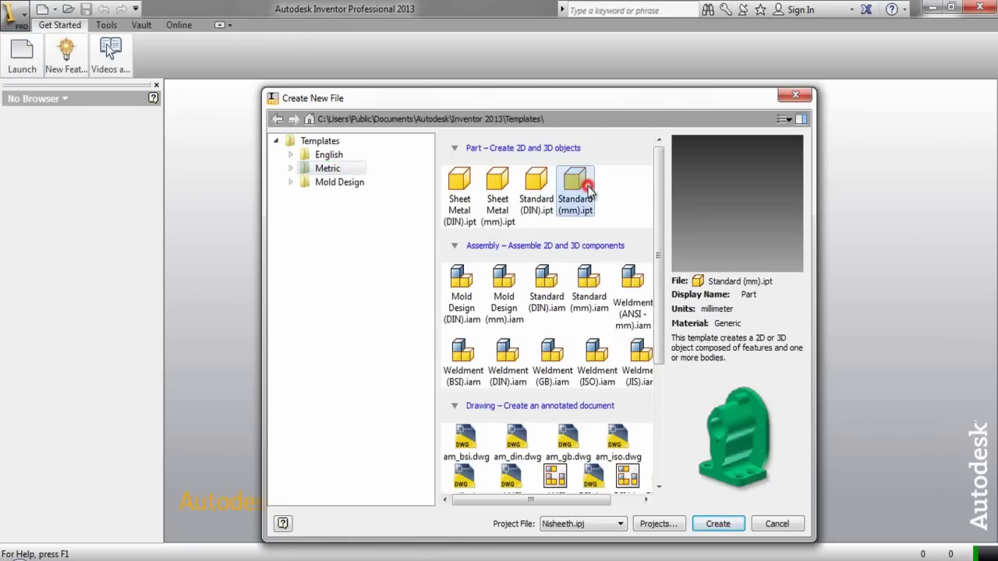
left_click(722, 527)
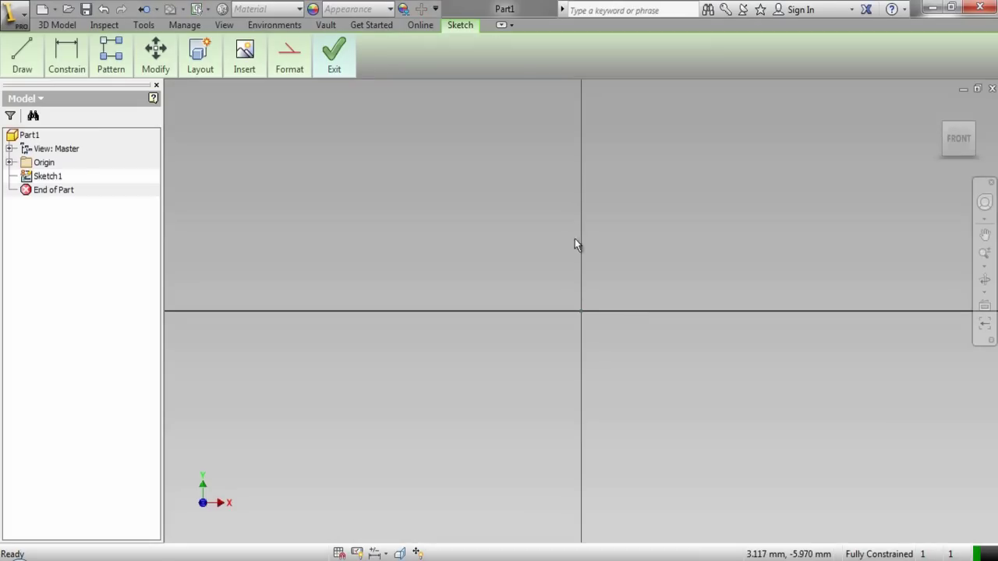
Sketch a 12 mm diameter circle centred on the origin and finish the sketch.
right_click(559, 159)
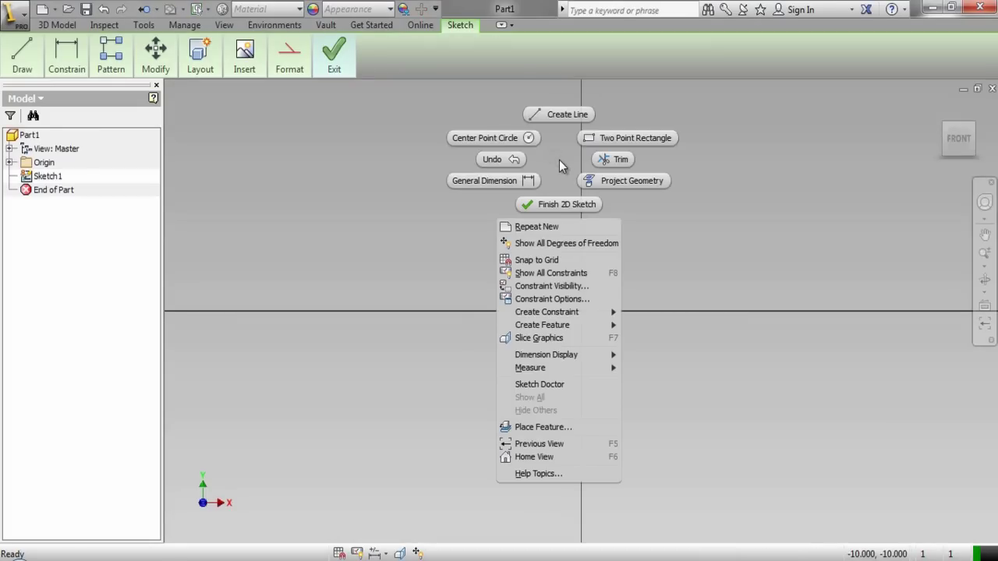
left_click(523, 139)
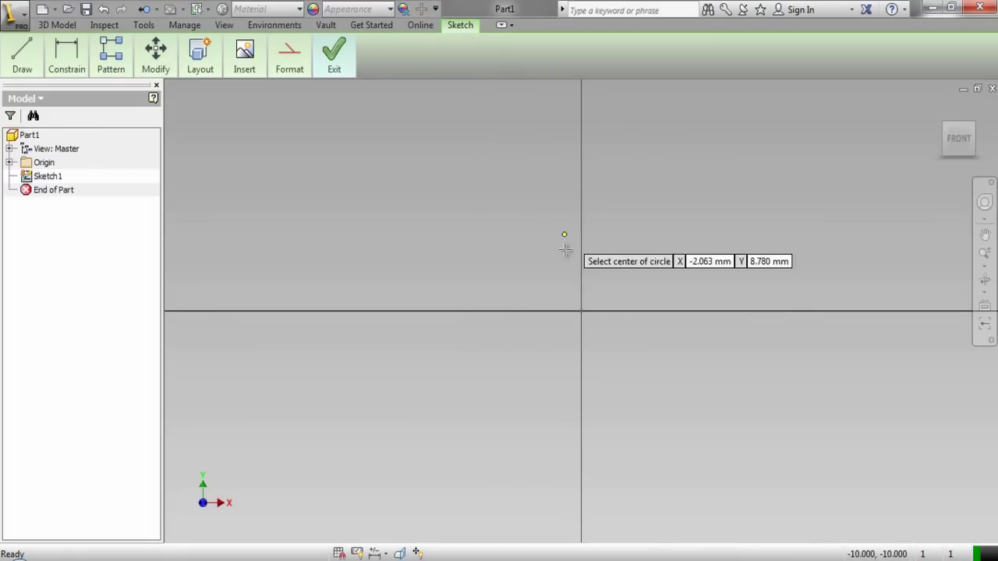
left_click(580, 311)
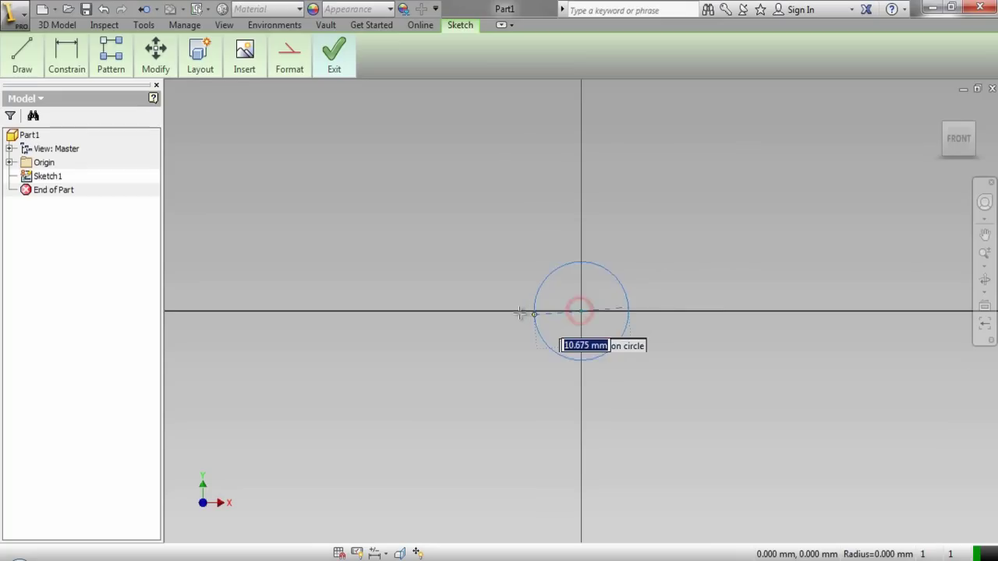
type("12")
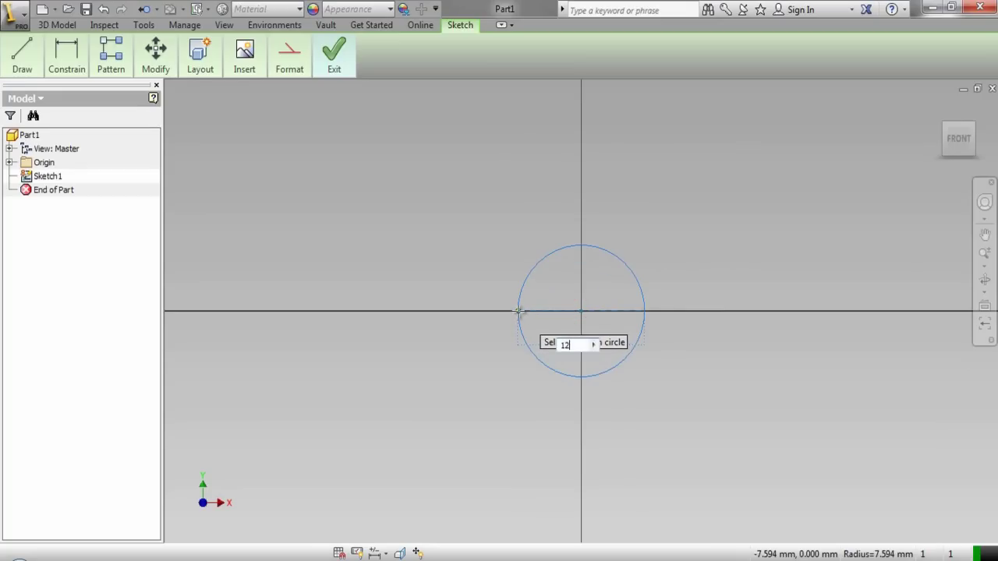
key("Return")
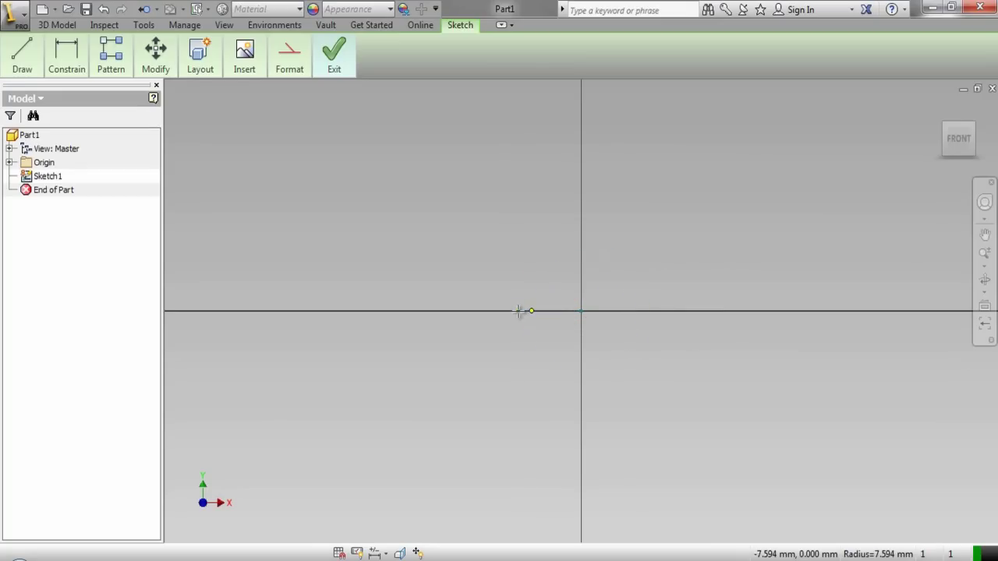
right_click(645, 230)
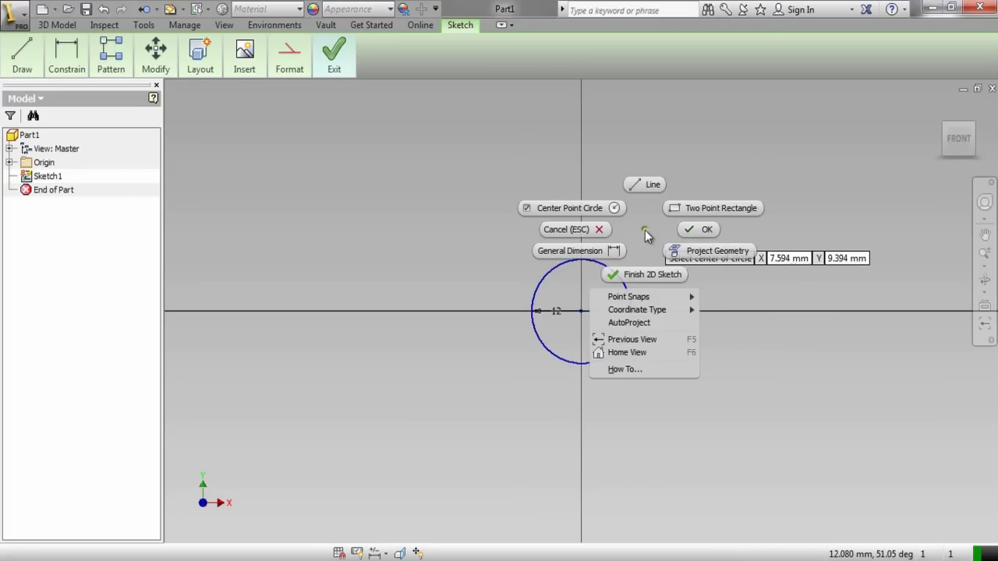
left_click(644, 276)
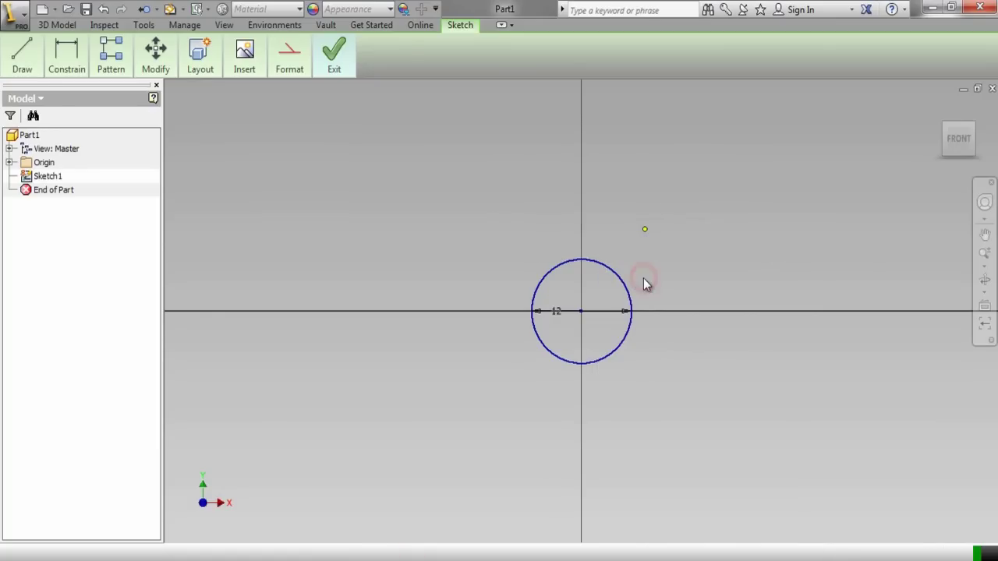
Extrude the 12 mm circle 8 mm, symmetrically about the sketch plane, as a new solid.
right_click(646, 277)
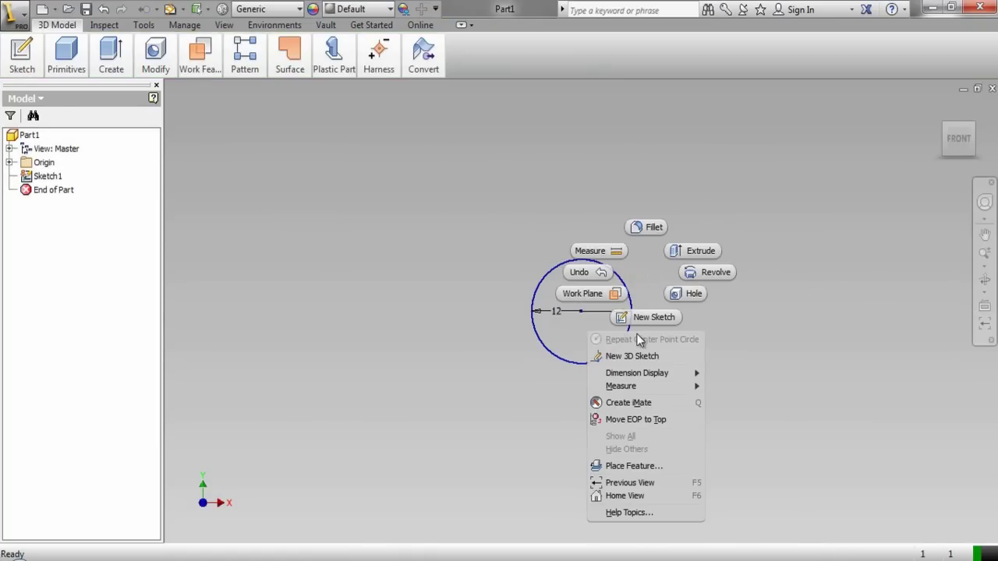
left_click(641, 495)
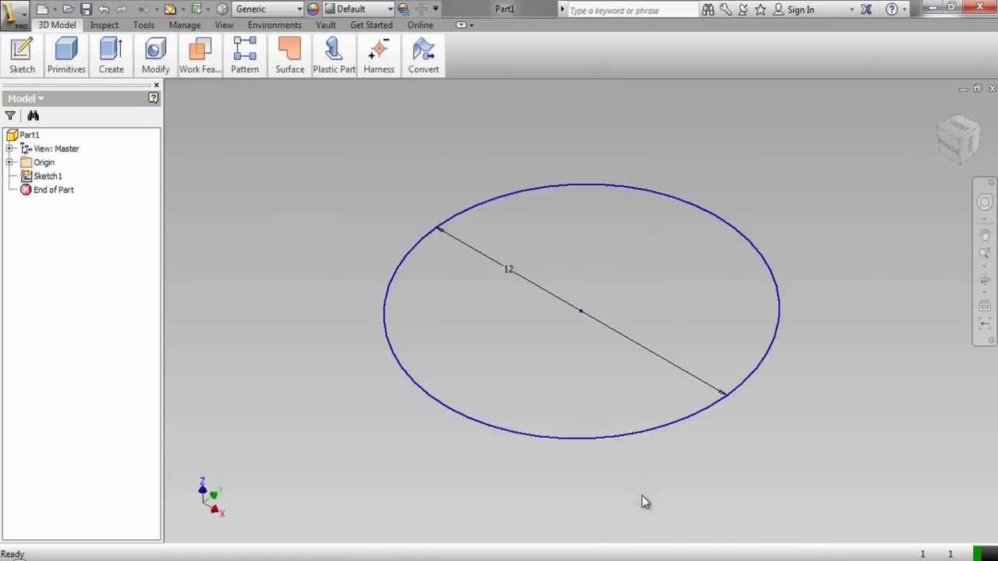
left_click(641, 448)
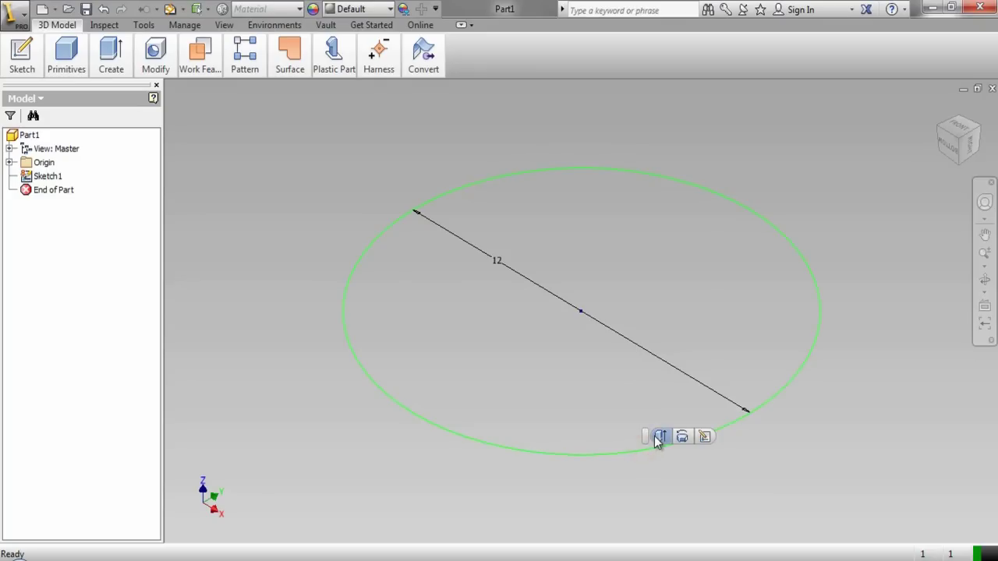
key("e")
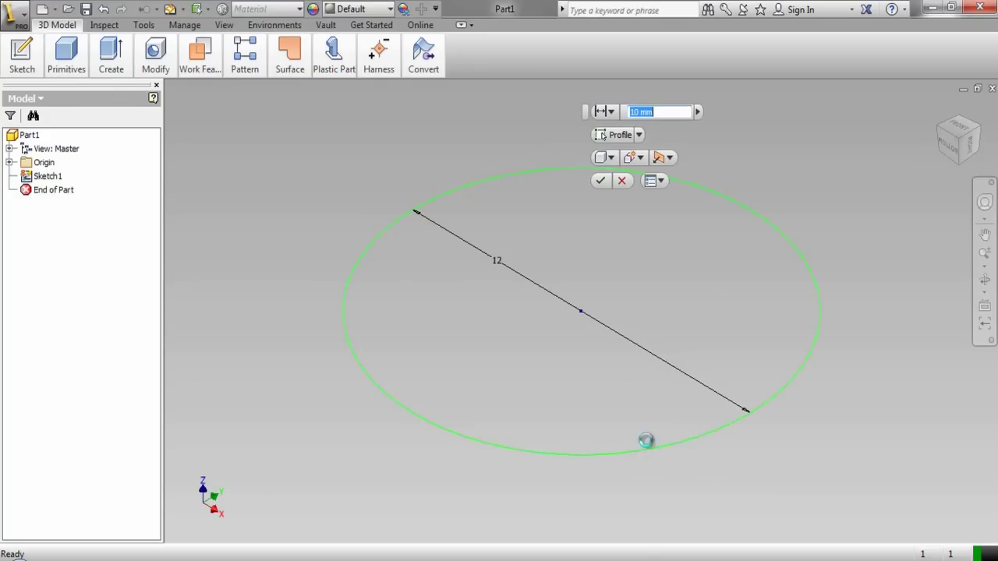
scroll(646, 440, "up", 3)
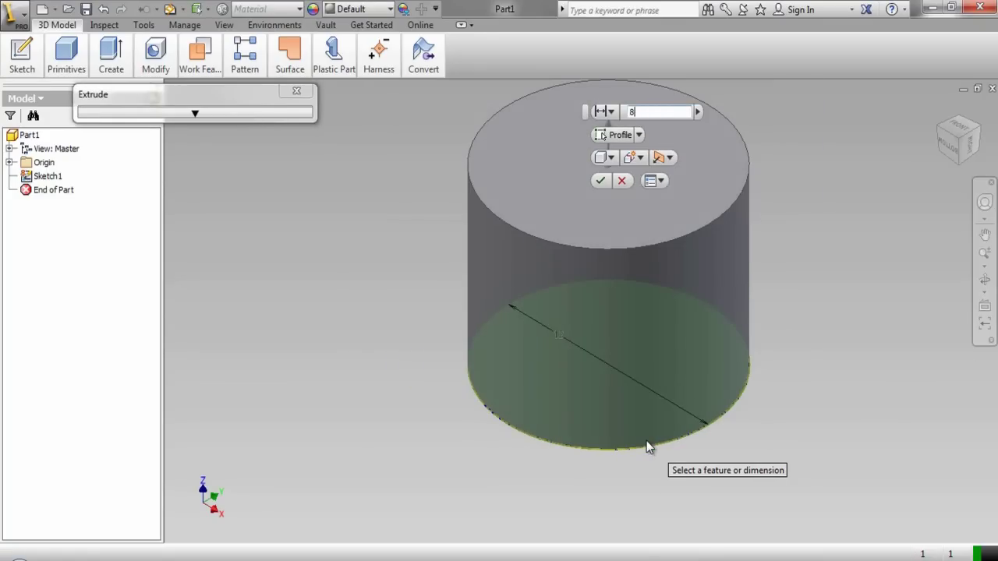
left_click(668, 158)
left_click(682, 210)
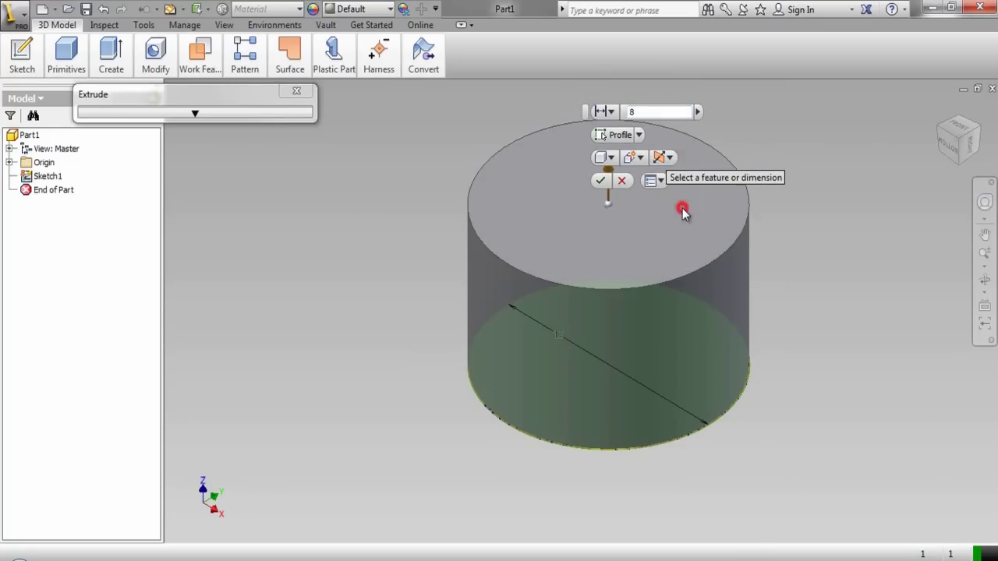
left_click(599, 182)
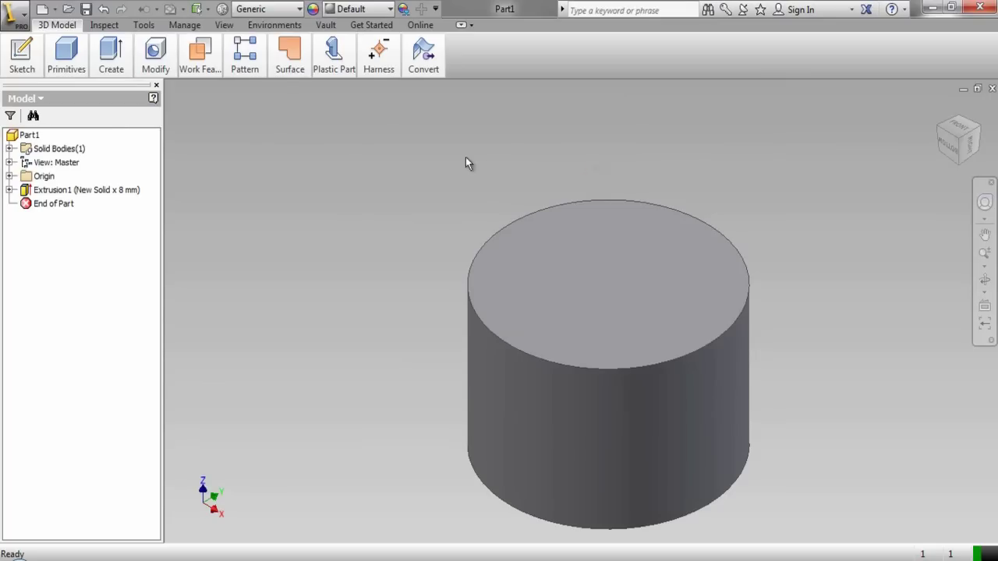
Save the part as Follower in the same folder as the Cam file.
left_click(86, 9)
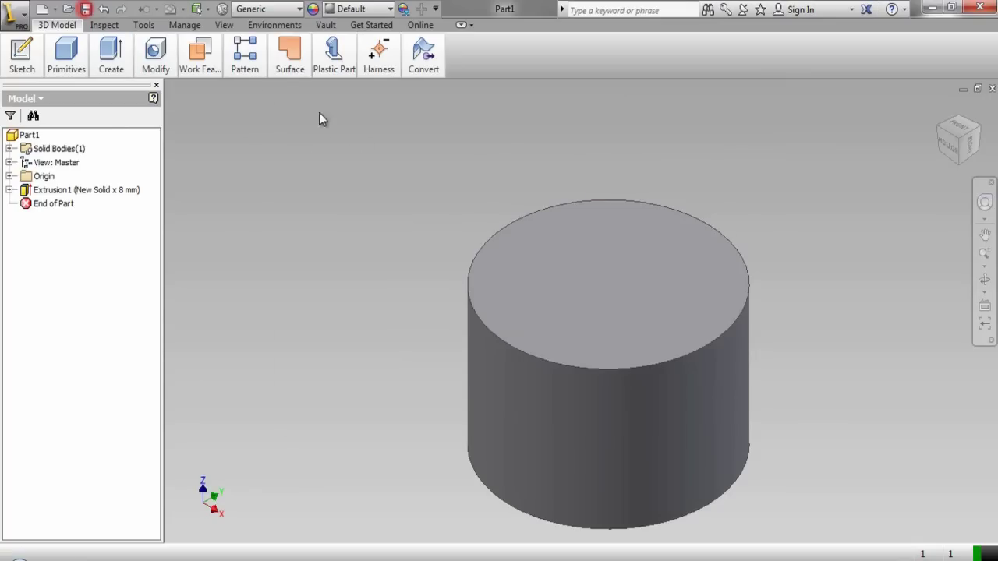
double_click(463, 234)
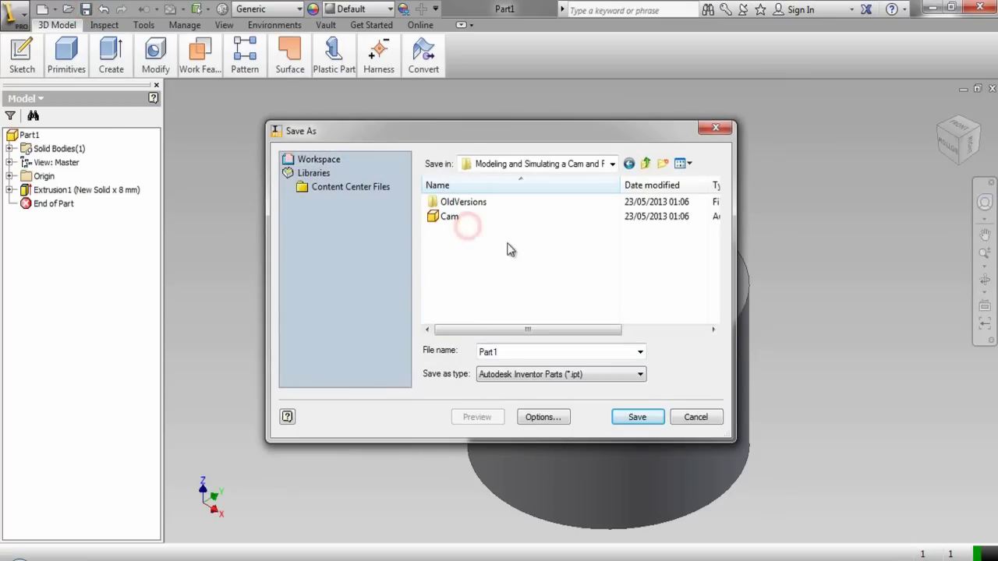
double_click(505, 352)
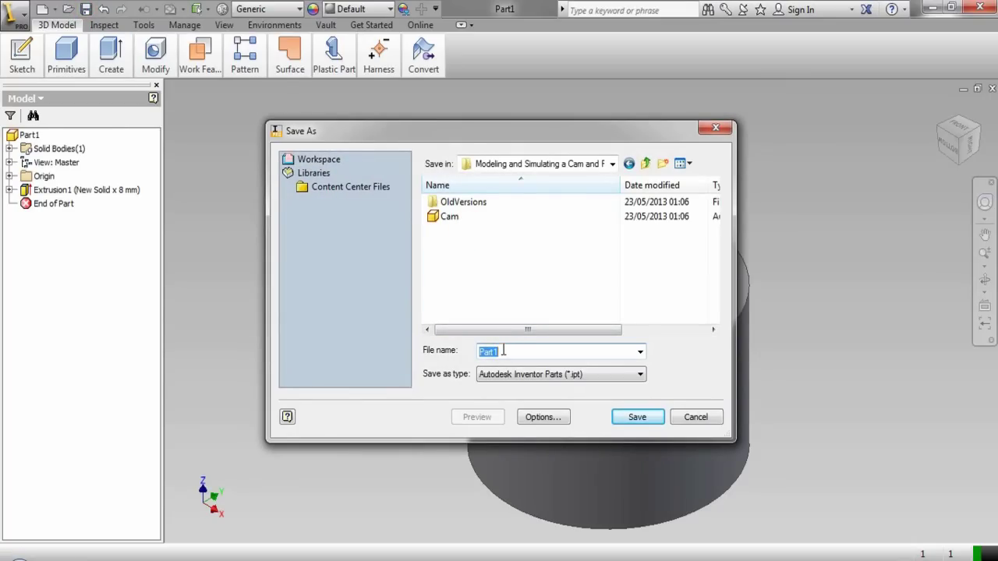
left_click(634, 418)
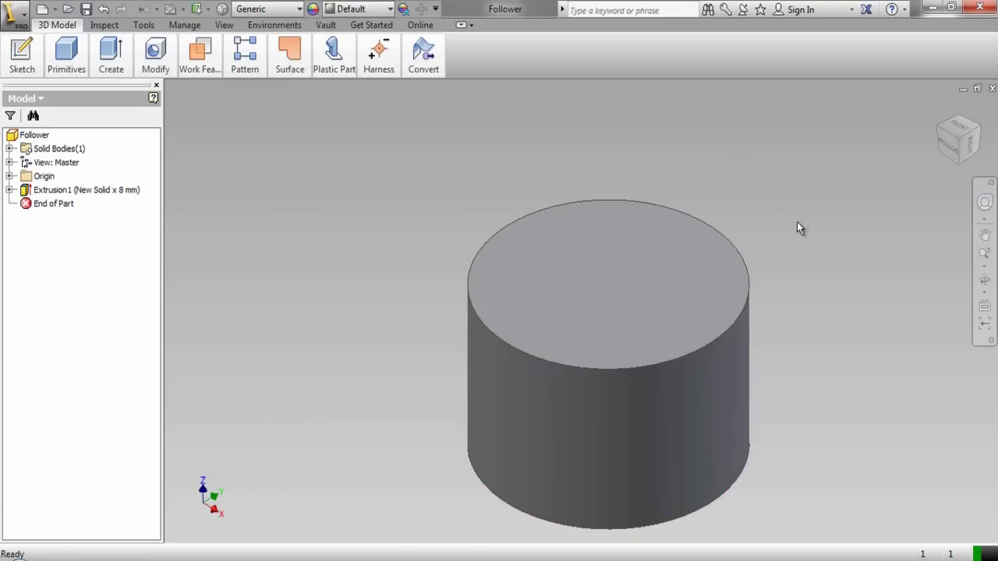
Add the Flaked Reflective - Beige metallic paint from the Autodesk Appearance Library to the document appearances.
left_click(289, 55)
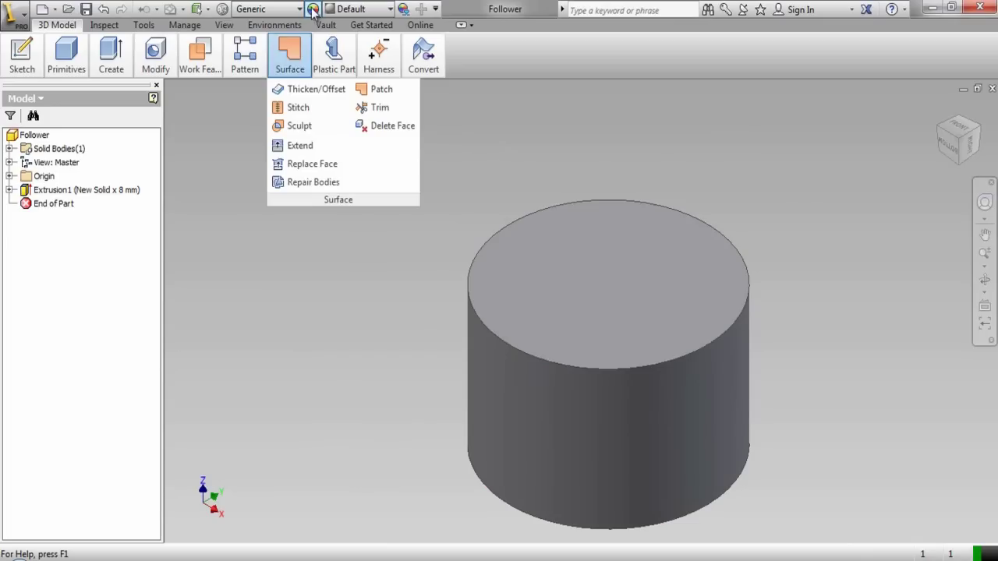
left_click(313, 10)
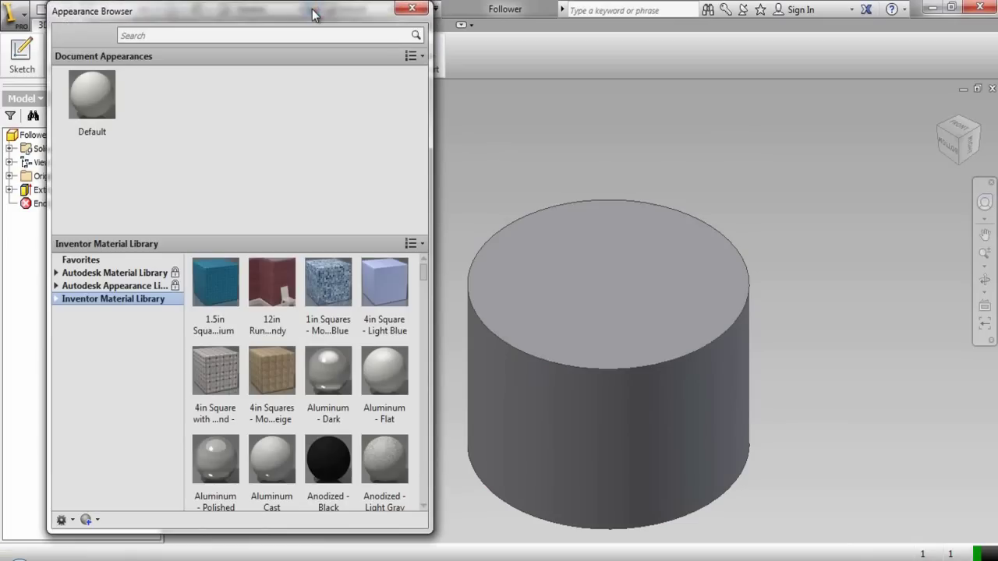
left_click_drag(311, 10, 325, 22)
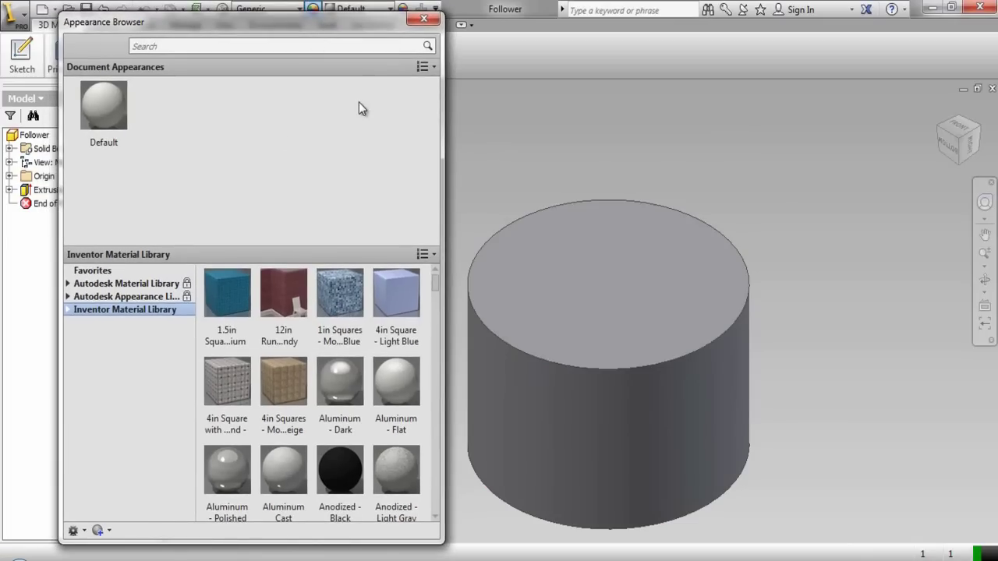
left_click(68, 296)
left_click_drag(186, 293, 187, 344)
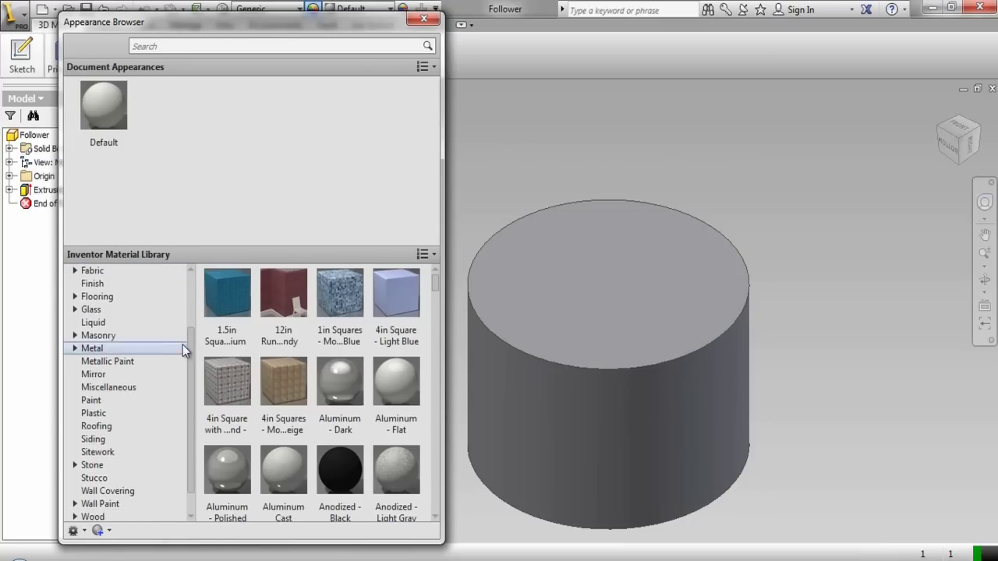
left_click(134, 363)
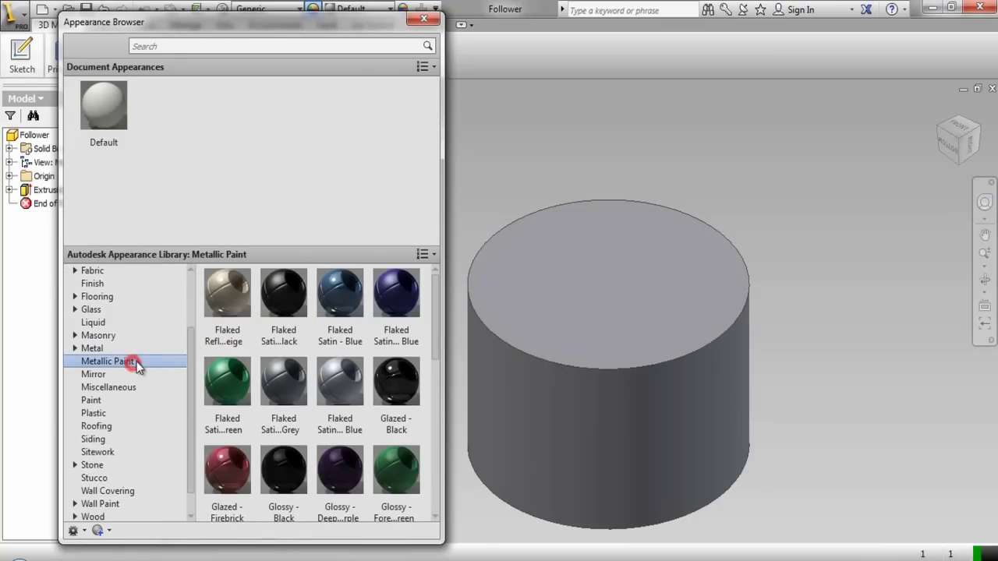
left_click(221, 342)
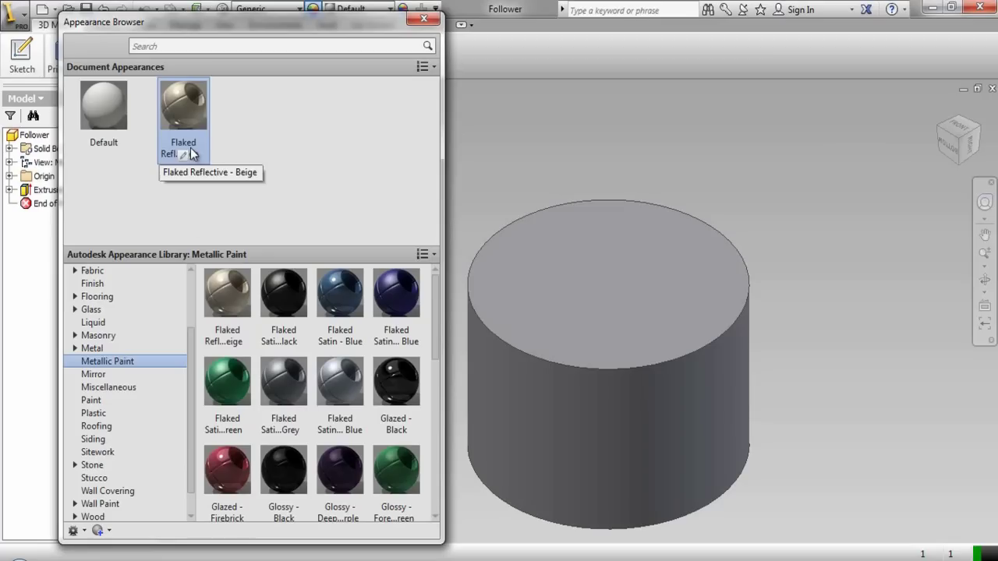
Set the top coat type of the Flaked Reflective - Beige appearance to Matte.
left_click(186, 155)
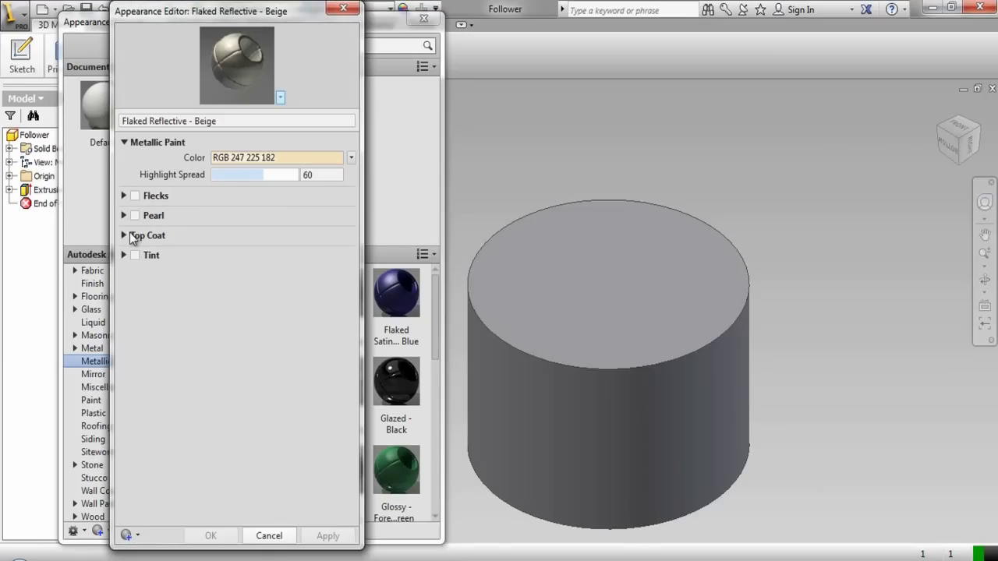
left_click(128, 235)
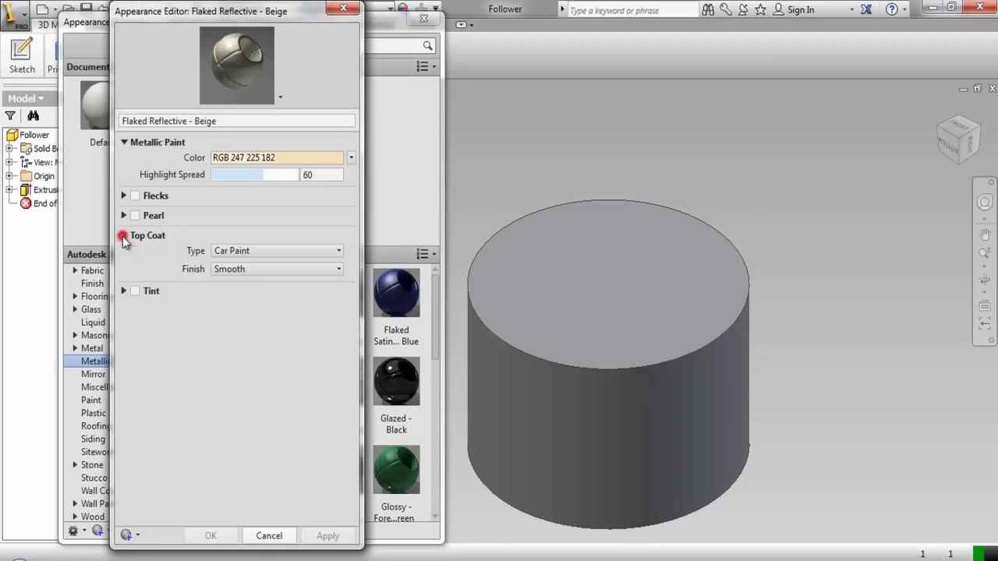
left_click(237, 269)
left_click(231, 250)
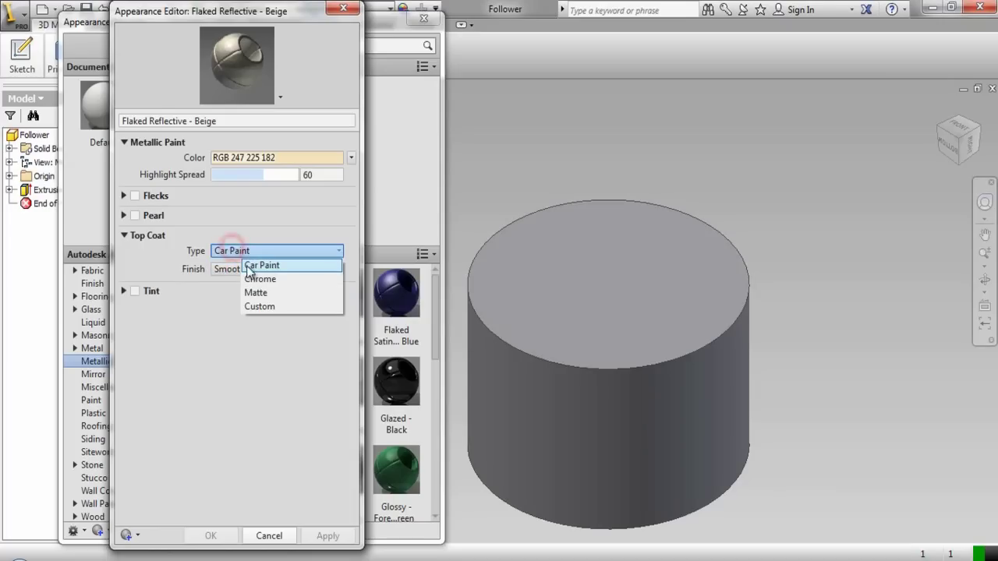
left_click(255, 293)
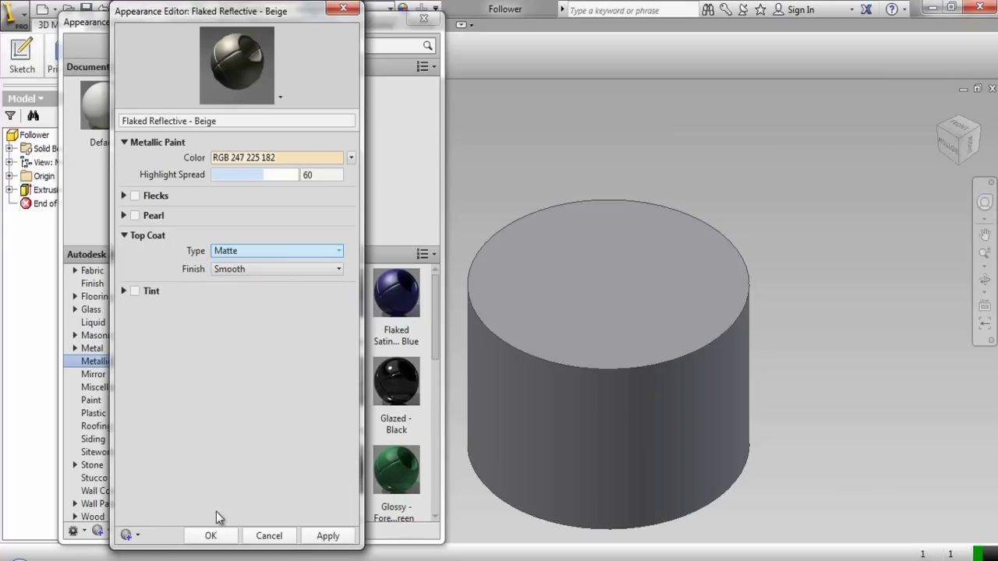
left_click(211, 536)
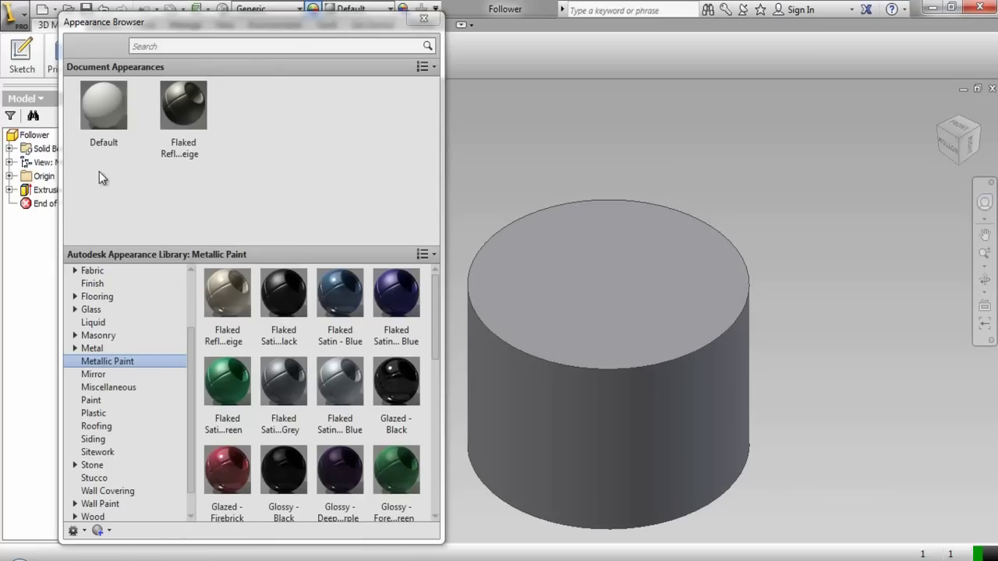
Apply the edited Flaked Reflective - Beige appearance to the whole Follower part and close the appearance browser.
left_click(31, 137)
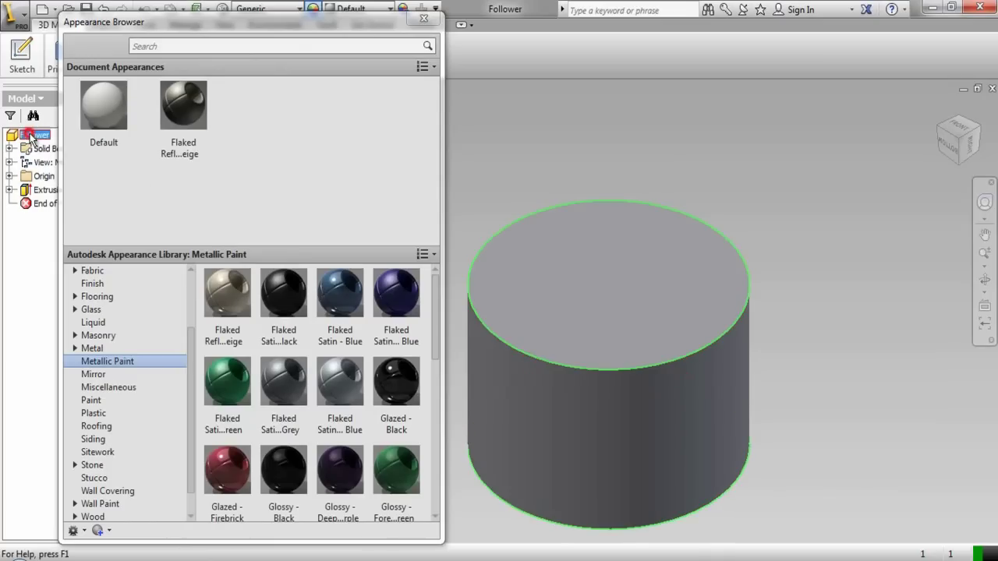
left_click(181, 109)
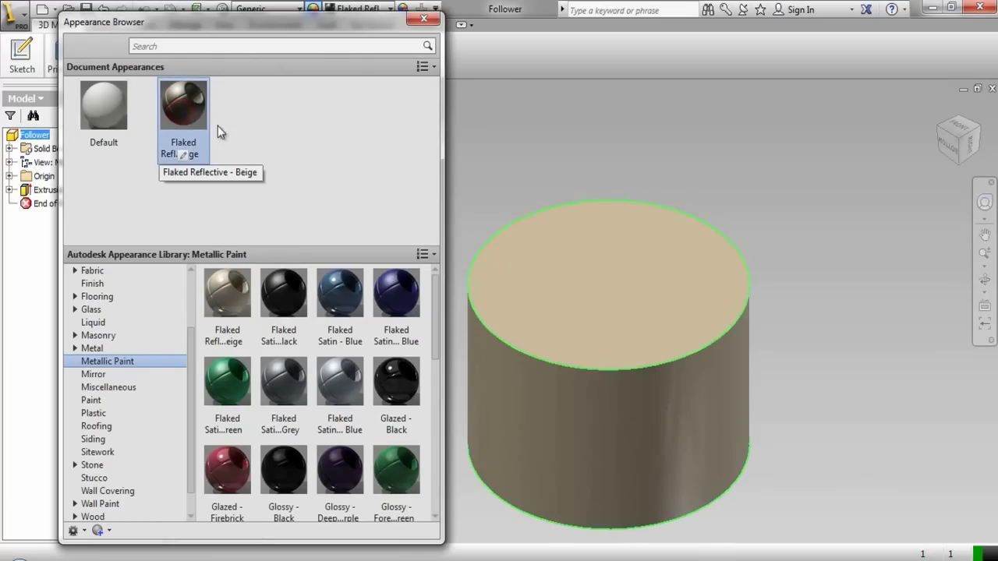
left_click(272, 159)
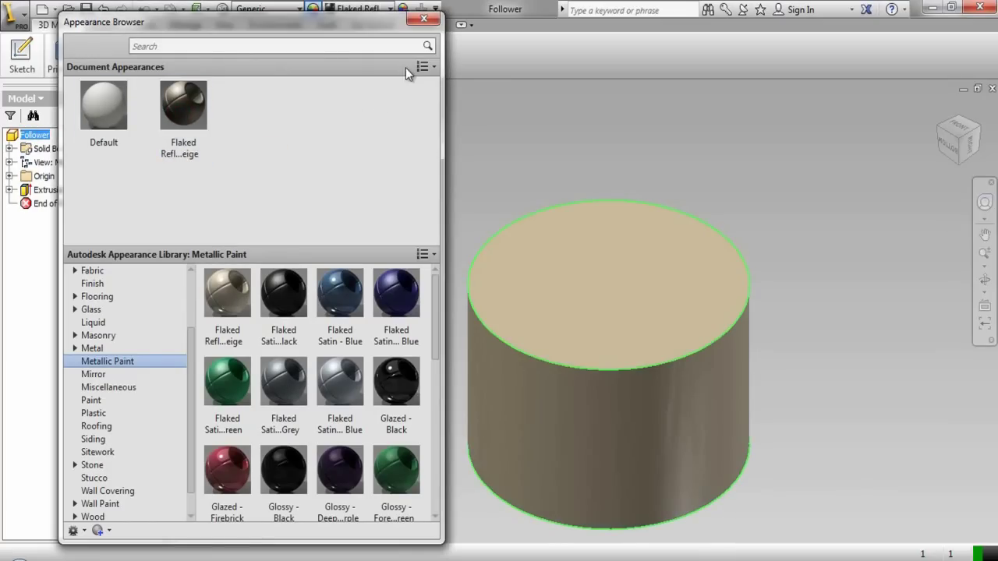
left_click(423, 18)
left_click(425, 152)
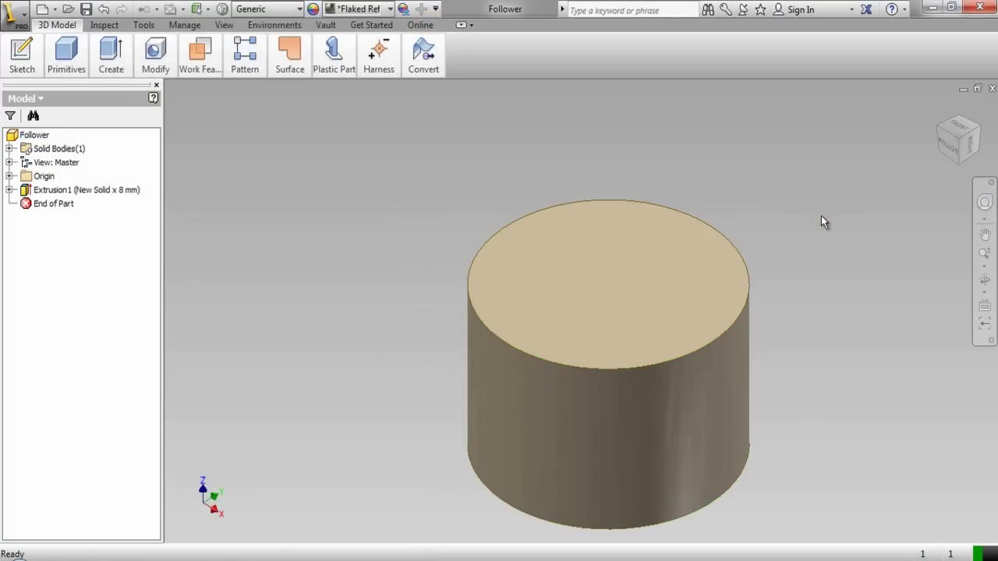
Create a 6 mm through-all hole on the cylinder's top face, concentric with its outer edge.
key("Home")
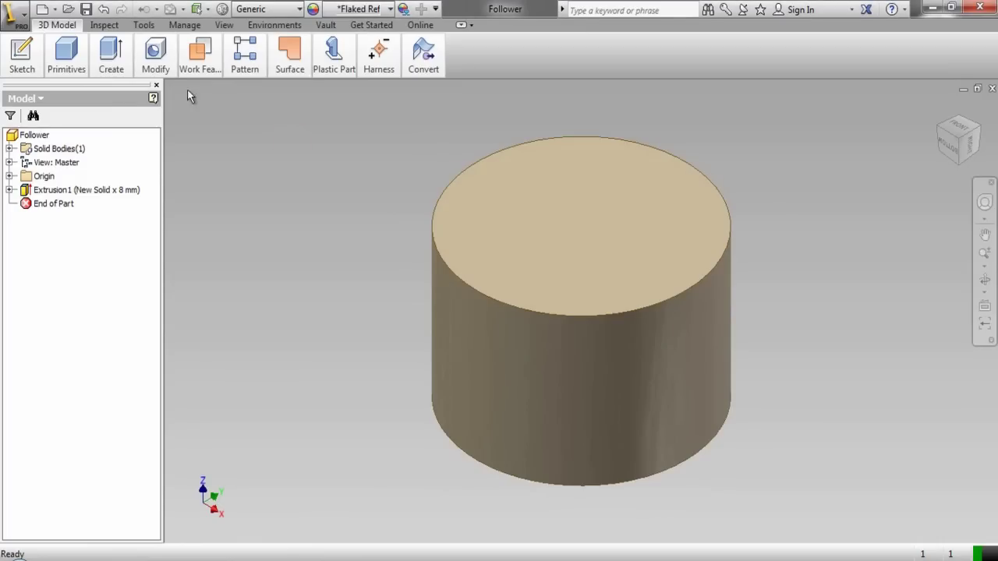
mouse_move(156, 58)
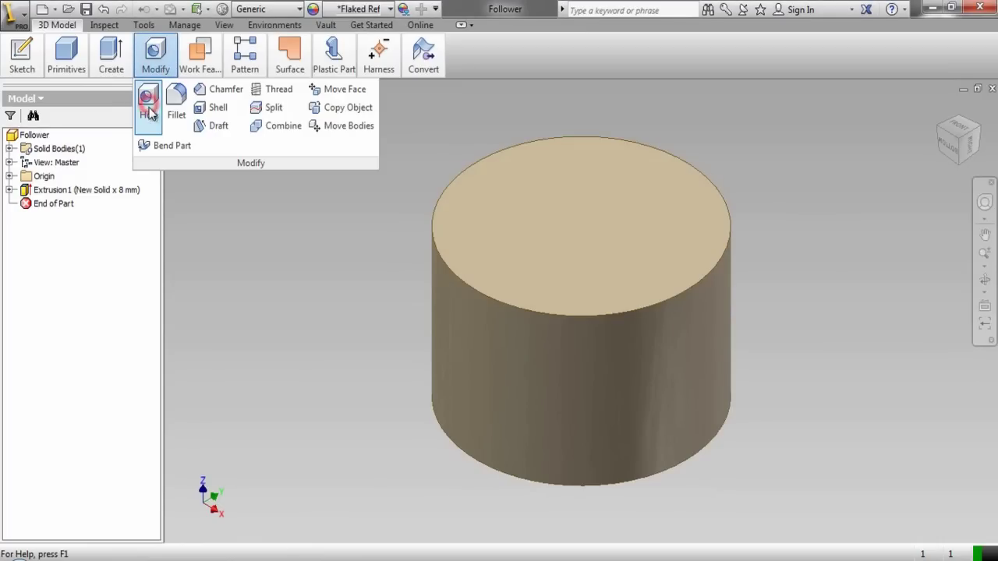
left_click(149, 110)
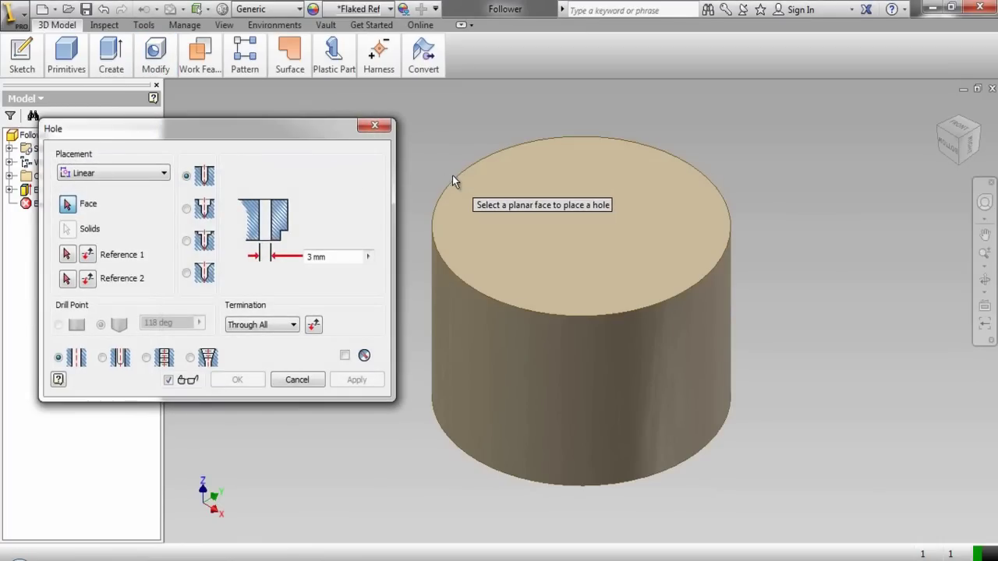
left_click(151, 174)
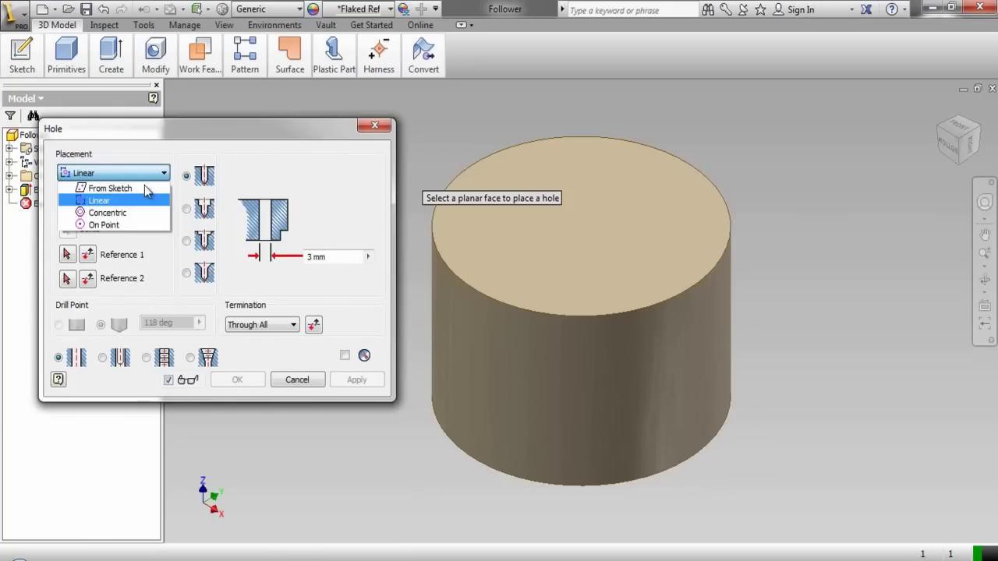
left_click(140, 212)
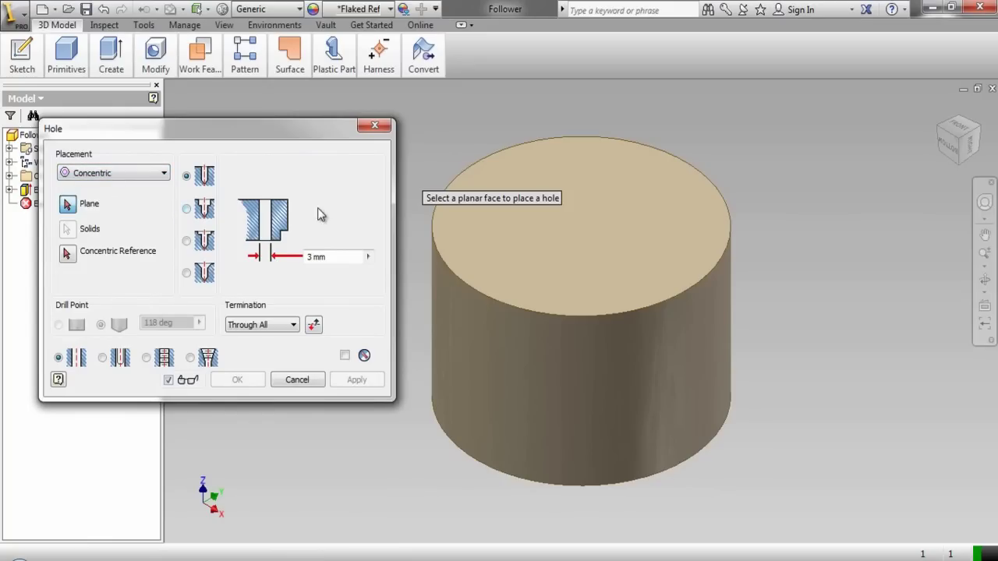
left_click(595, 226)
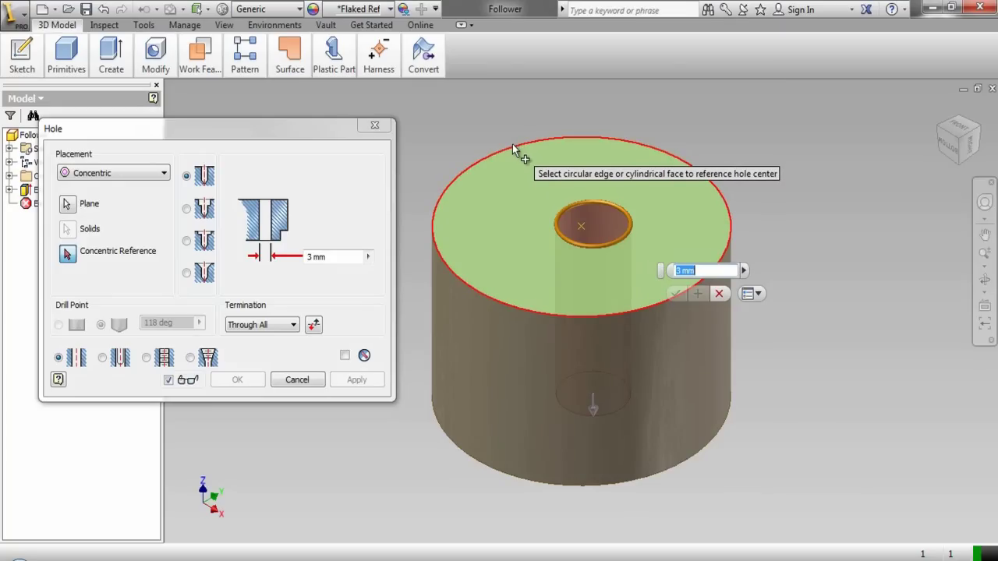
left_click(513, 146)
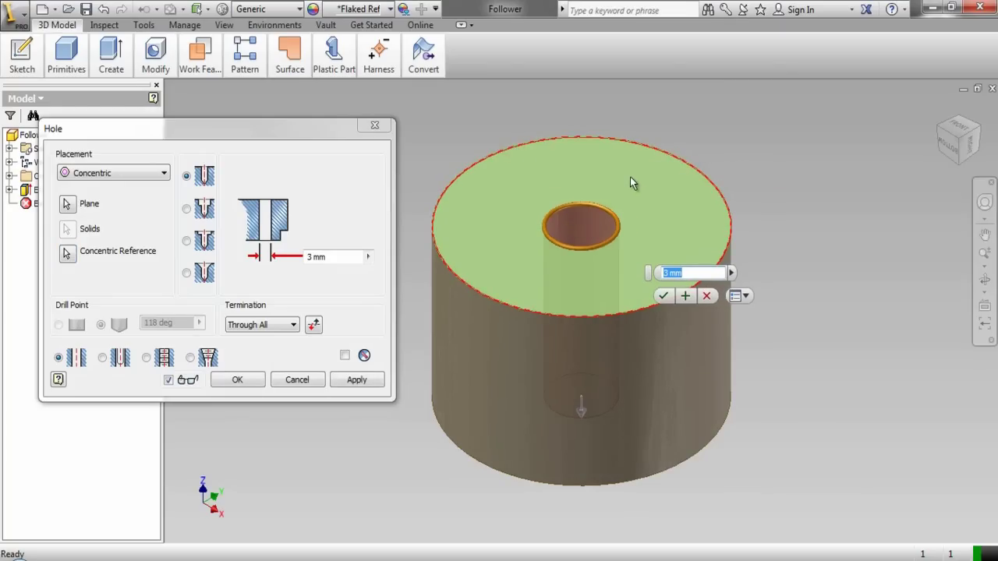
type("6")
left_click(663, 297)
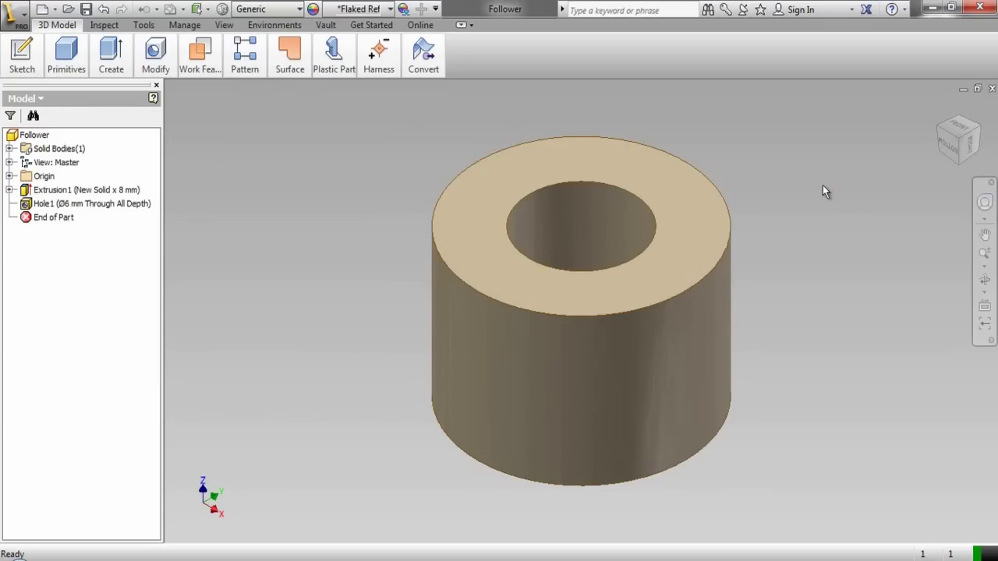
Create a sketch on the cylinder's top face containing the projected edge of the centre hole, and finish the sketch.
left_click(678, 195)
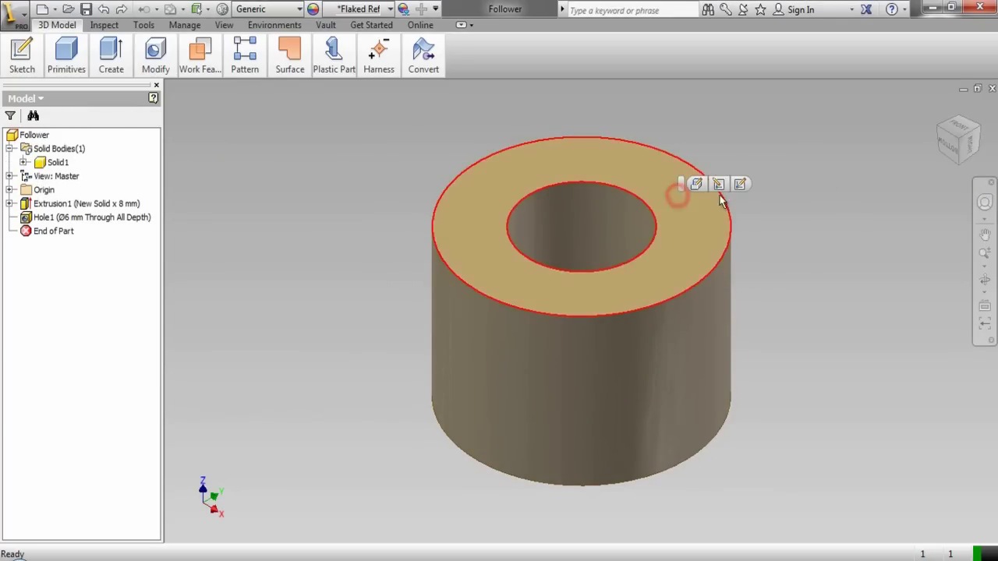
left_click(741, 187)
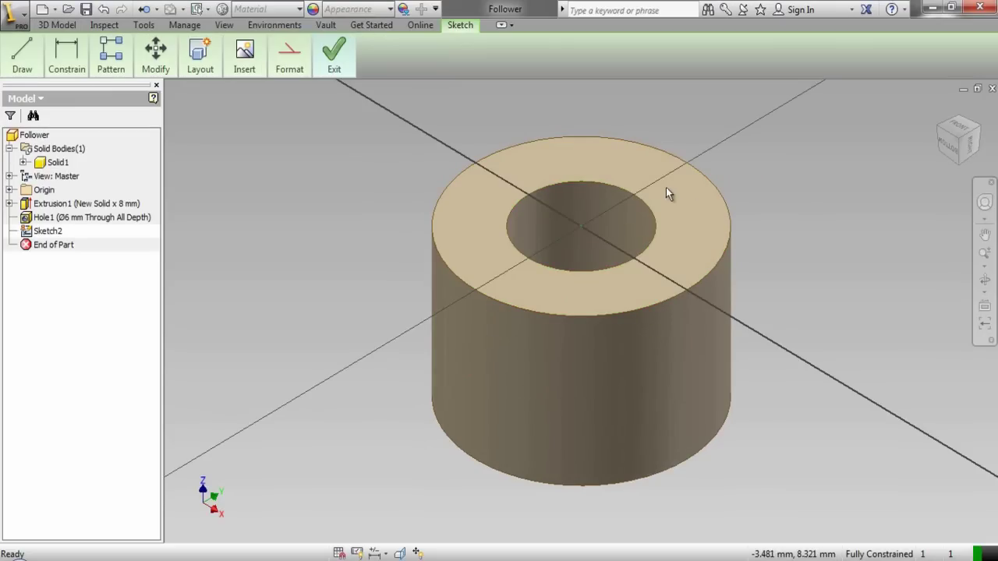
right_click(341, 167)
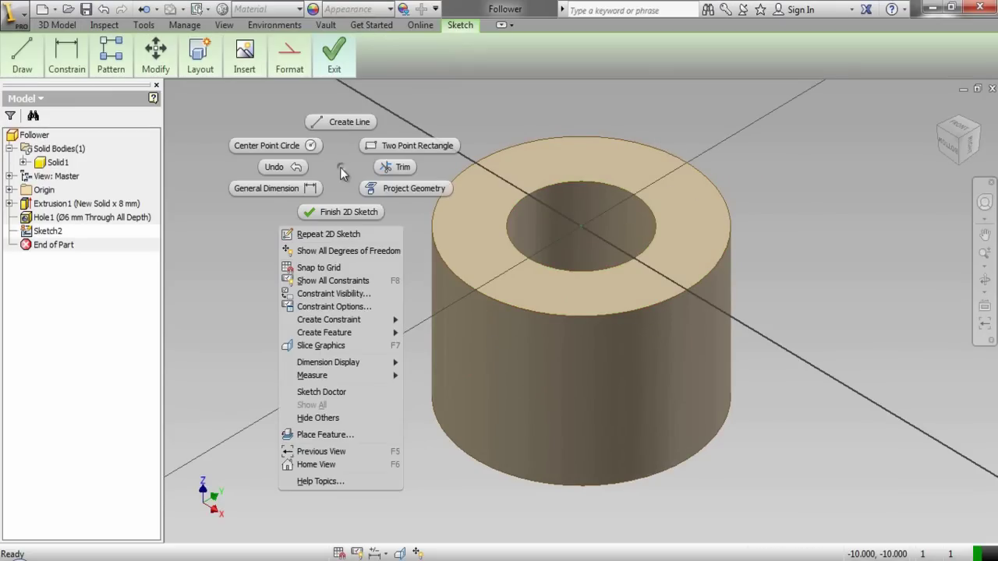
left_click(370, 188)
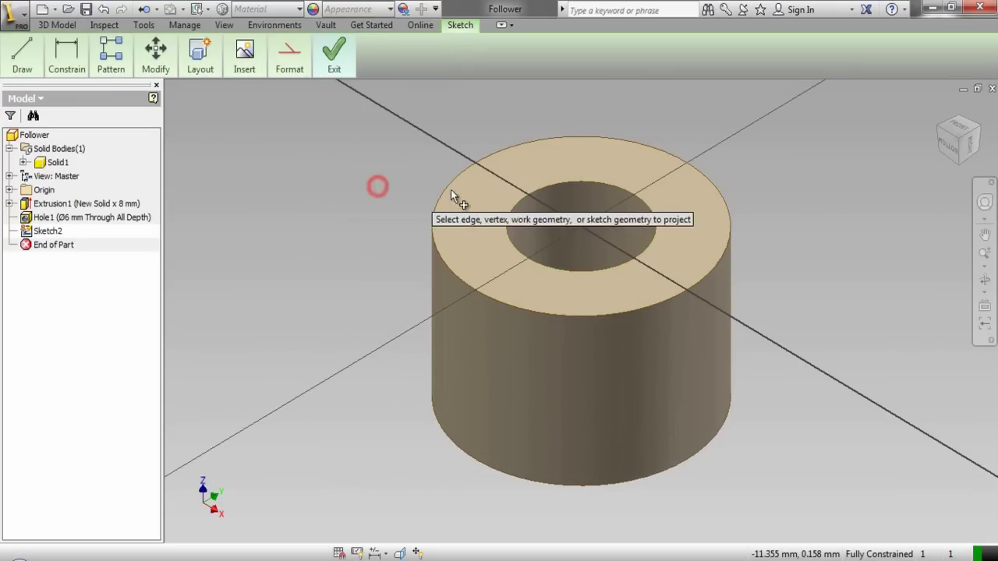
left_click(523, 197)
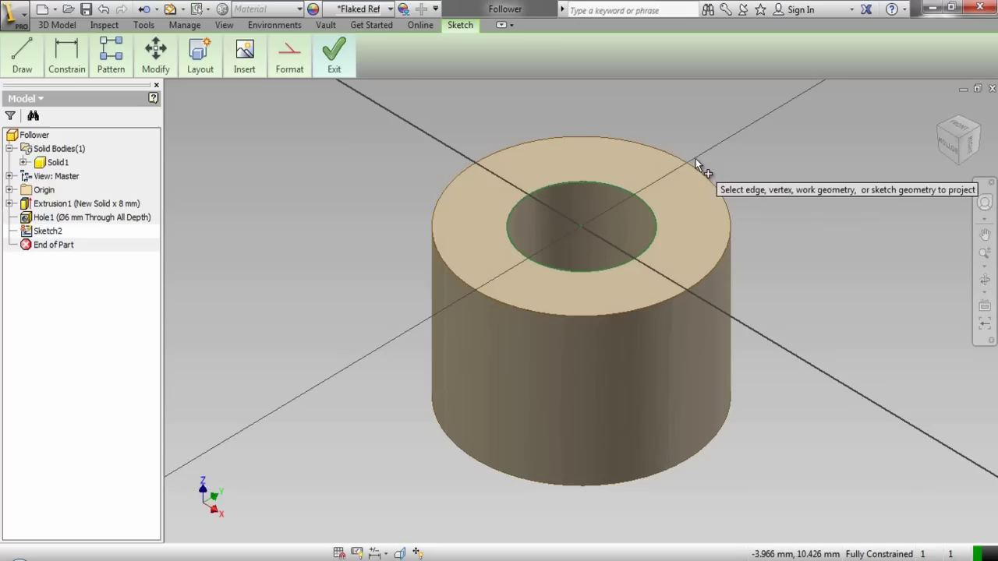
right_click(743, 147)
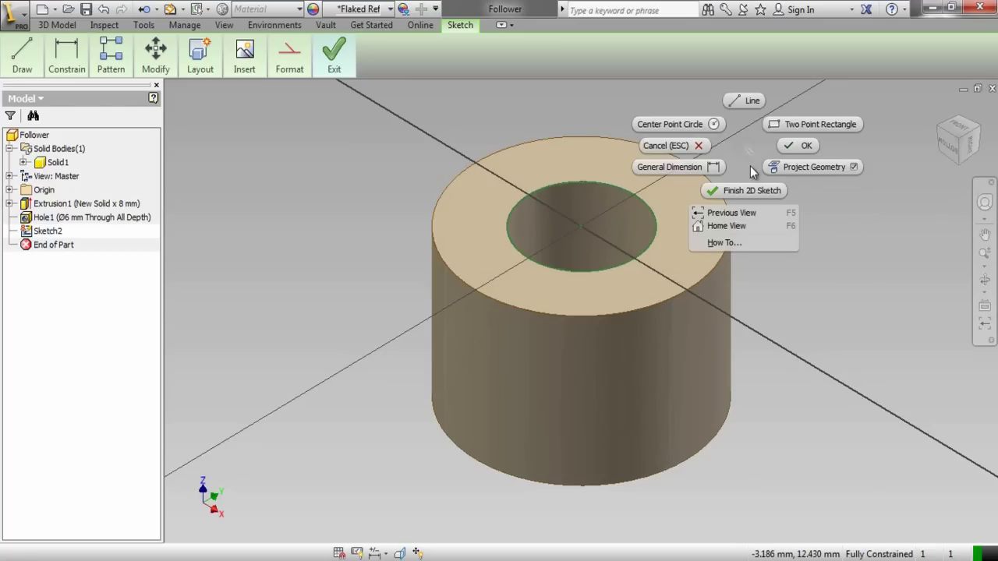
left_click(746, 191)
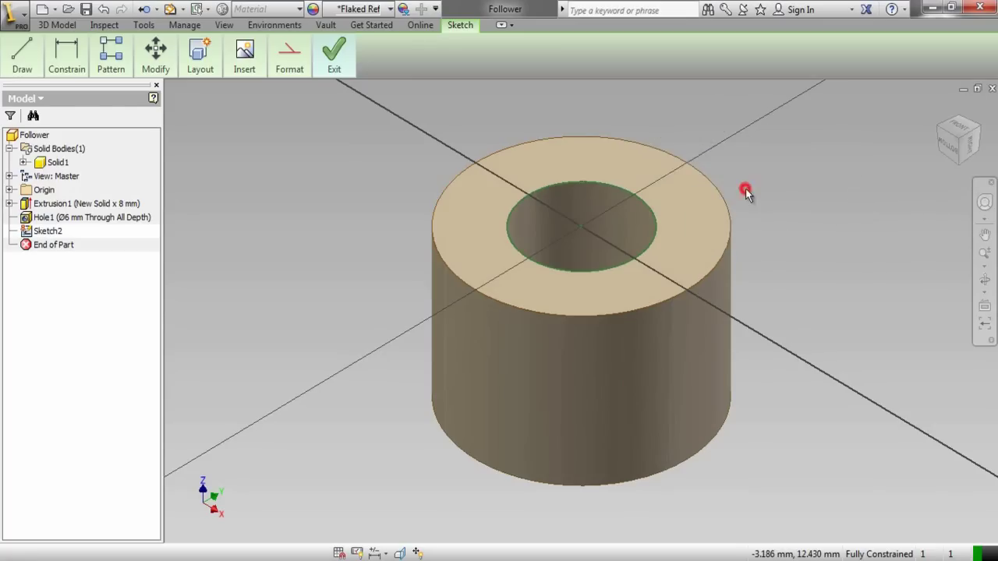
left_click(714, 238)
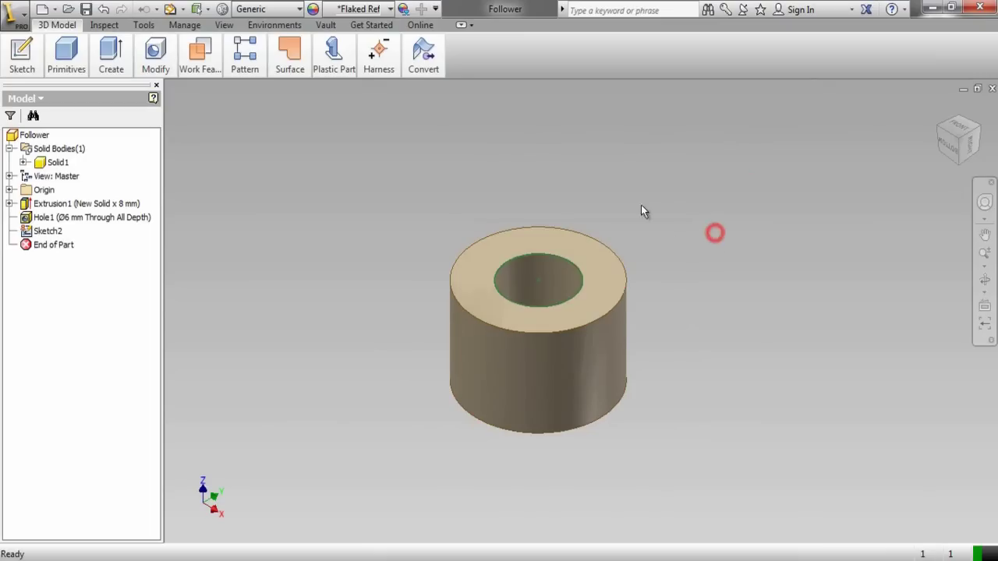
Extrude the projected hole circle 2 mm upward as a new solid.
left_click(539, 281)
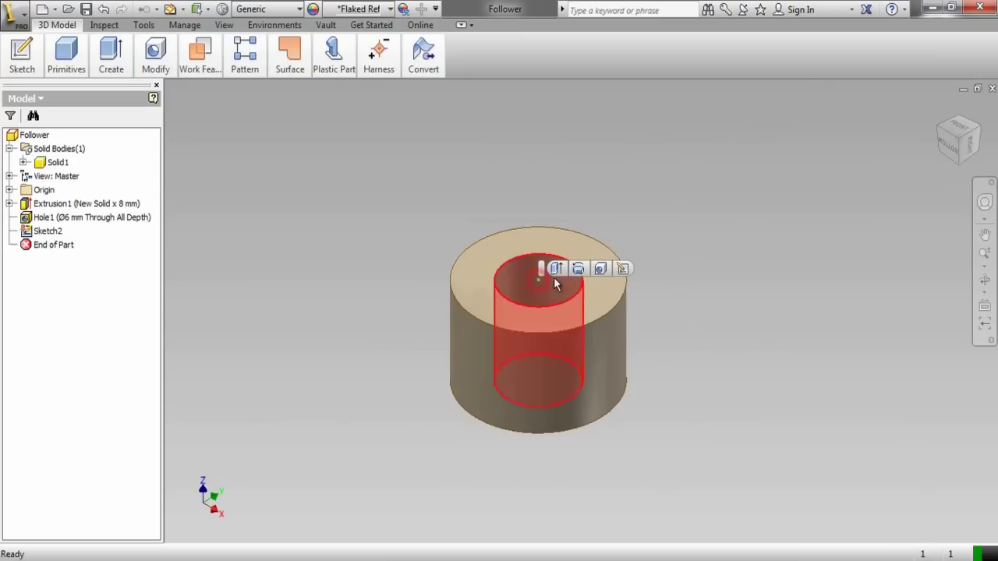
left_click(556, 270)
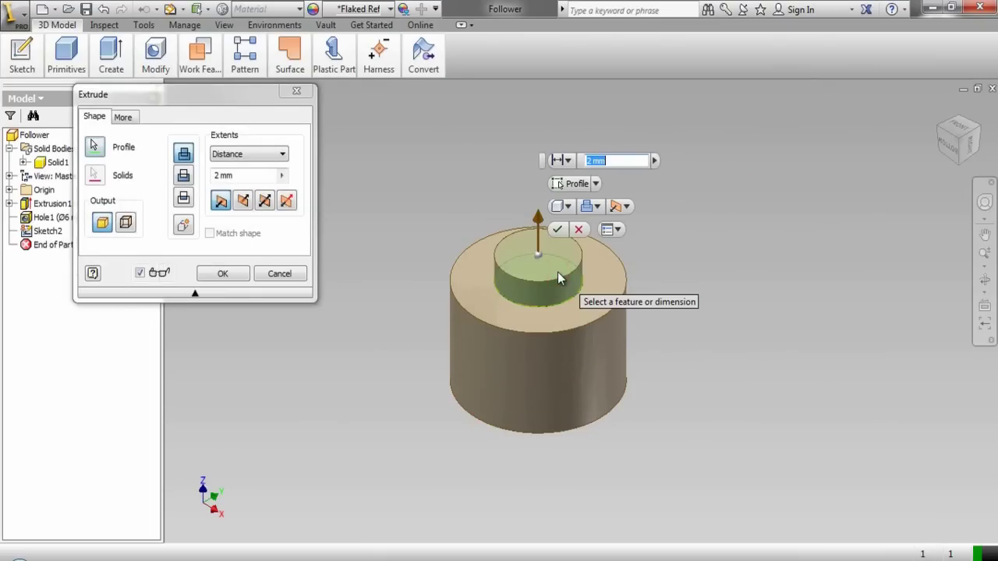
type("2")
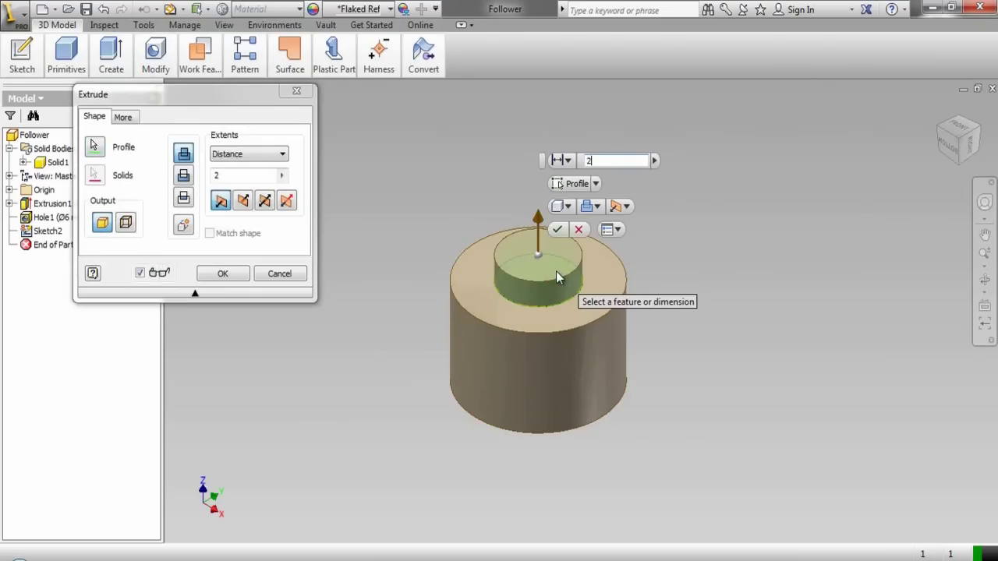
left_click(183, 228)
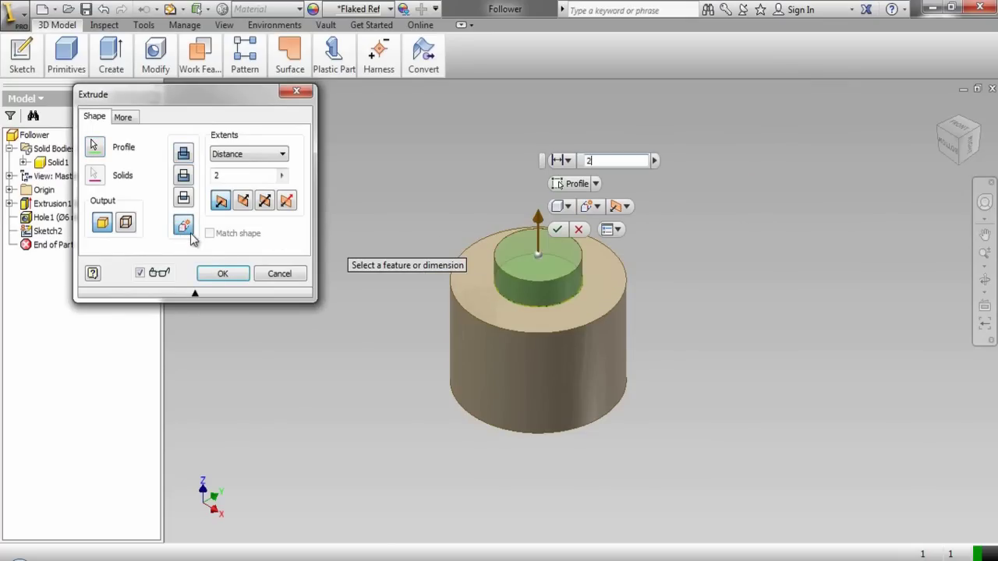
left_click(218, 273)
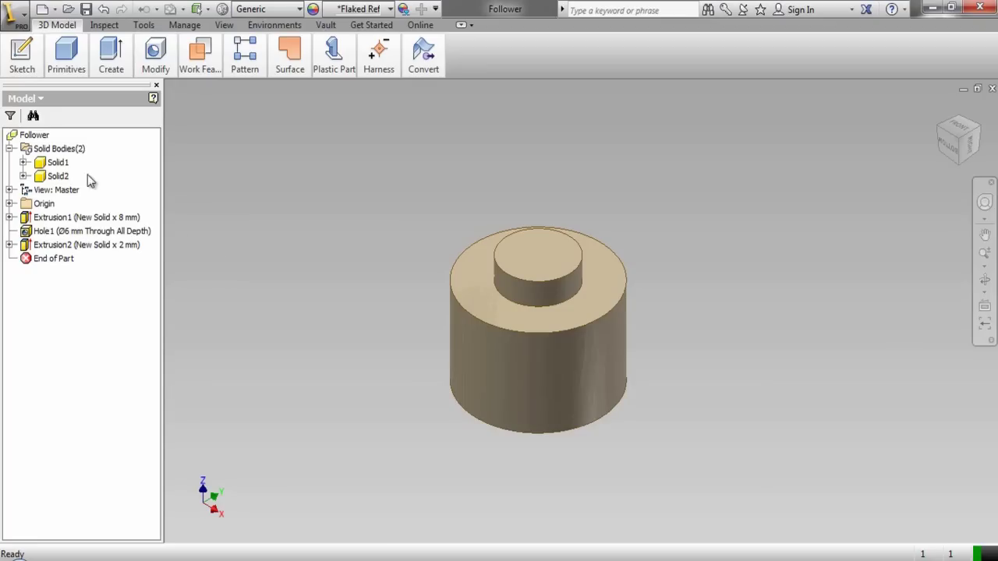
Select the small disc body and show the Metallic Paint appearances of the Autodesk Appearance Library.
left_click(61, 163)
left_click(288, 174)
left_click(59, 176)
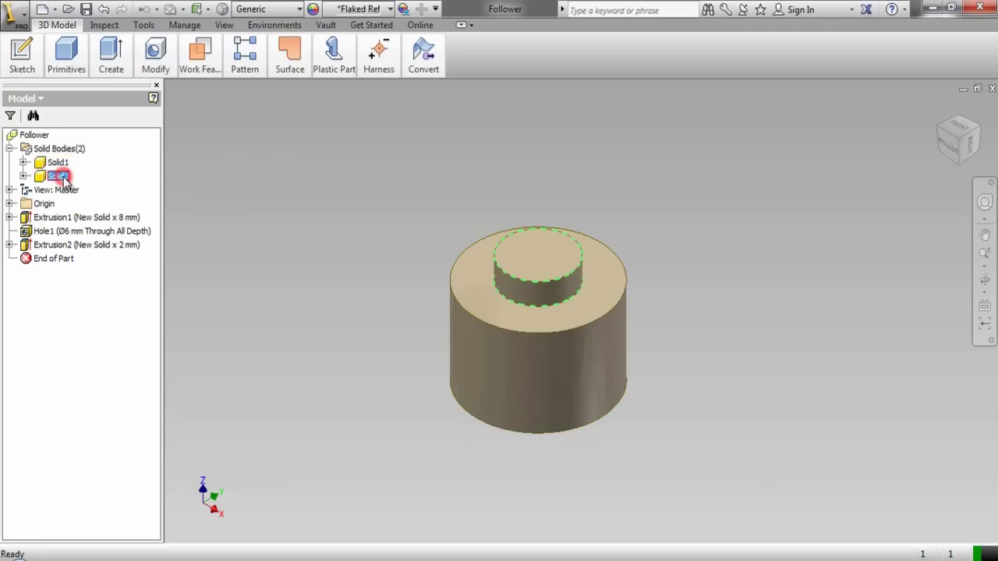
left_click(397, 217)
left_click(65, 179)
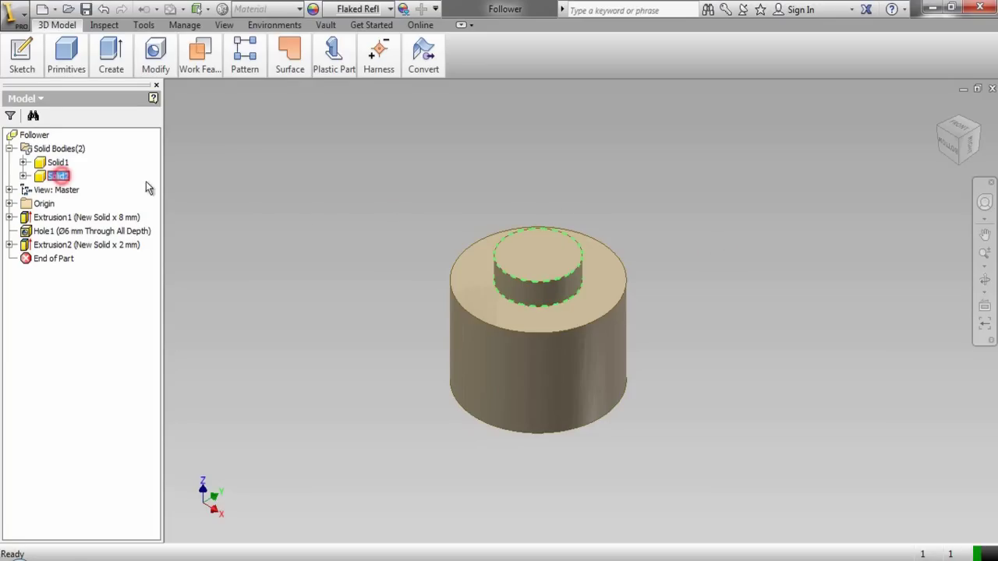
left_click(312, 9)
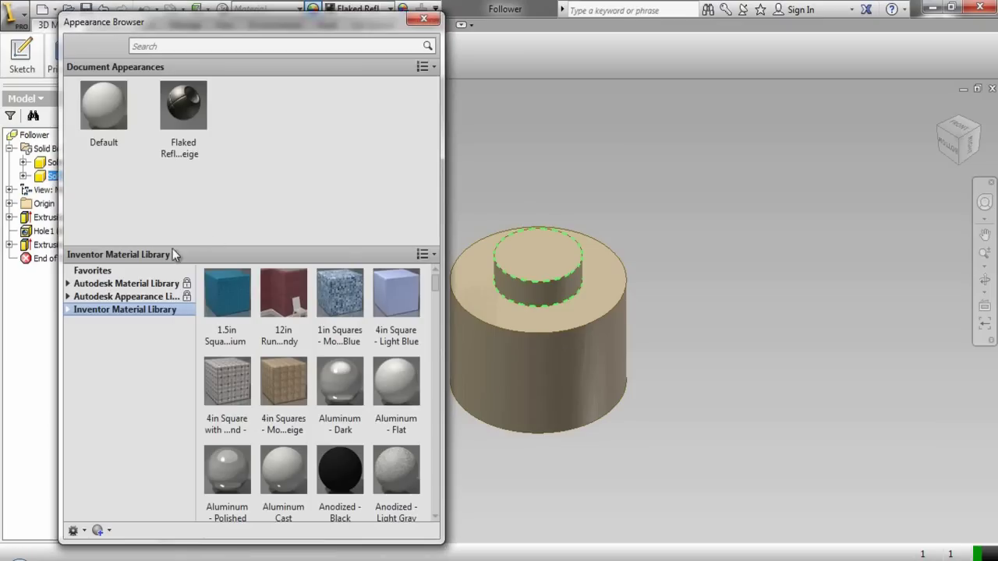
left_click(88, 296)
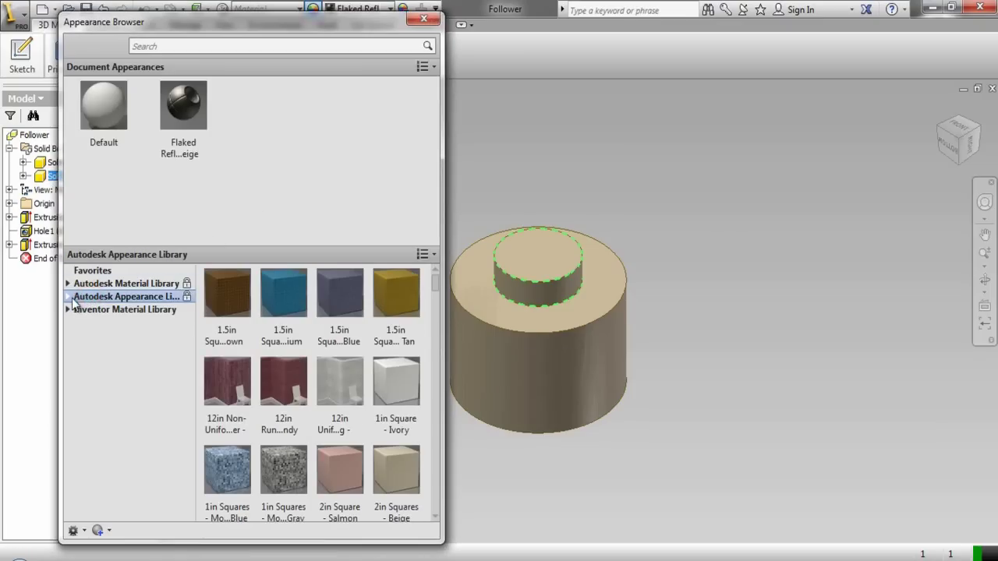
left_click(69, 297)
left_click_drag(193, 308, 187, 343)
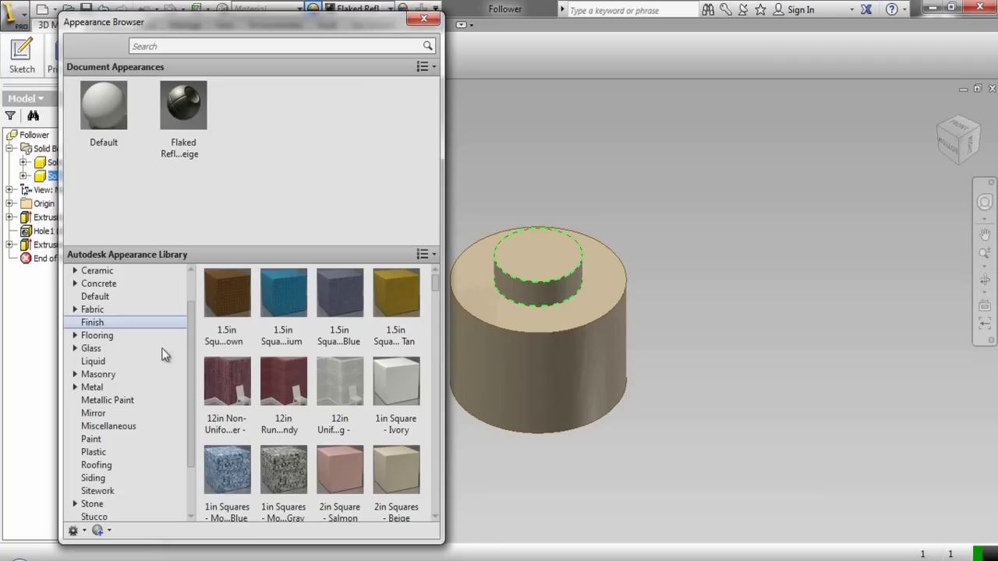
left_click(131, 399)
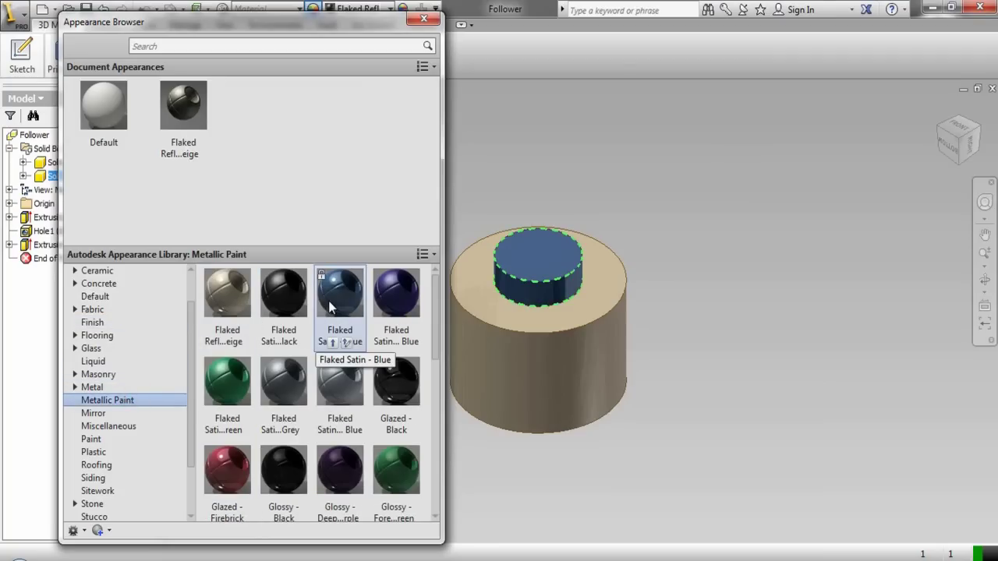
Apply the Glossy - Gold metallic paint to the disc body and close the appearance browser.
left_click_drag(434, 324, 436, 357)
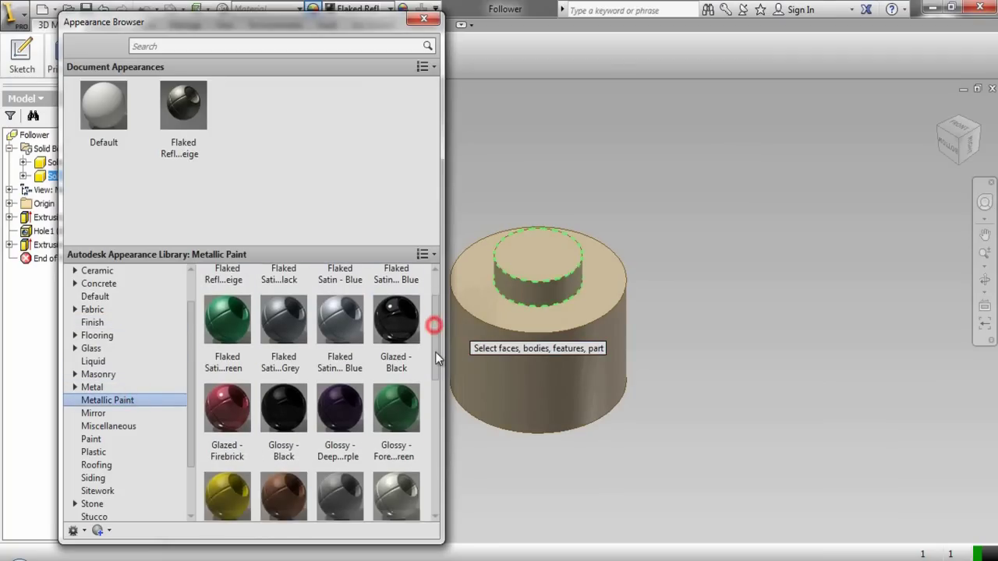
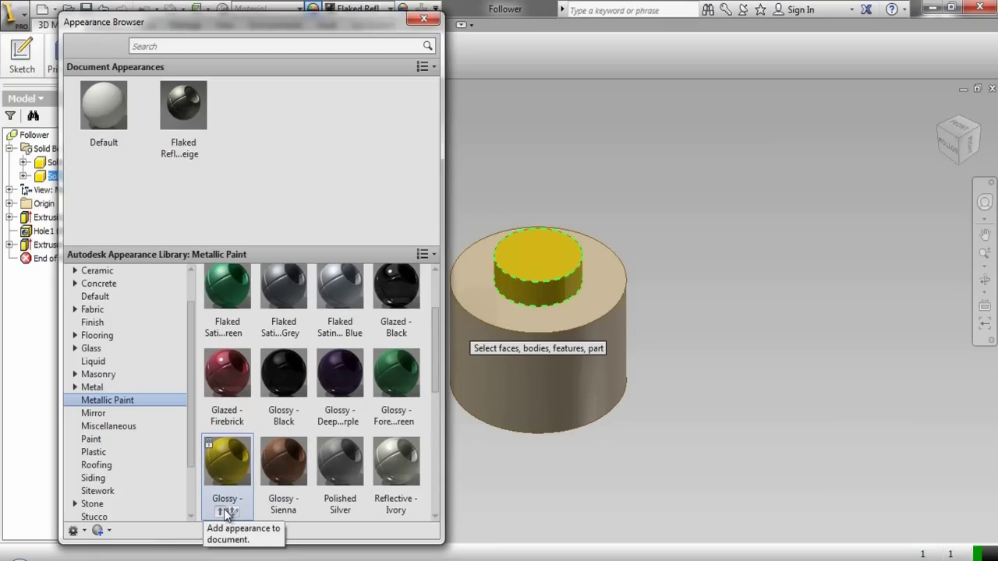
left_click(222, 512)
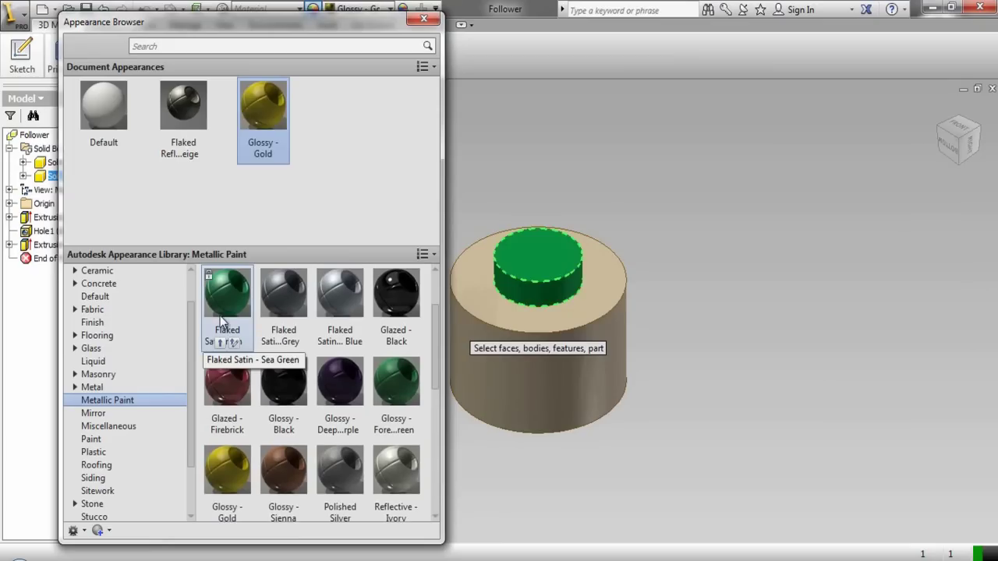
left_click(336, 181)
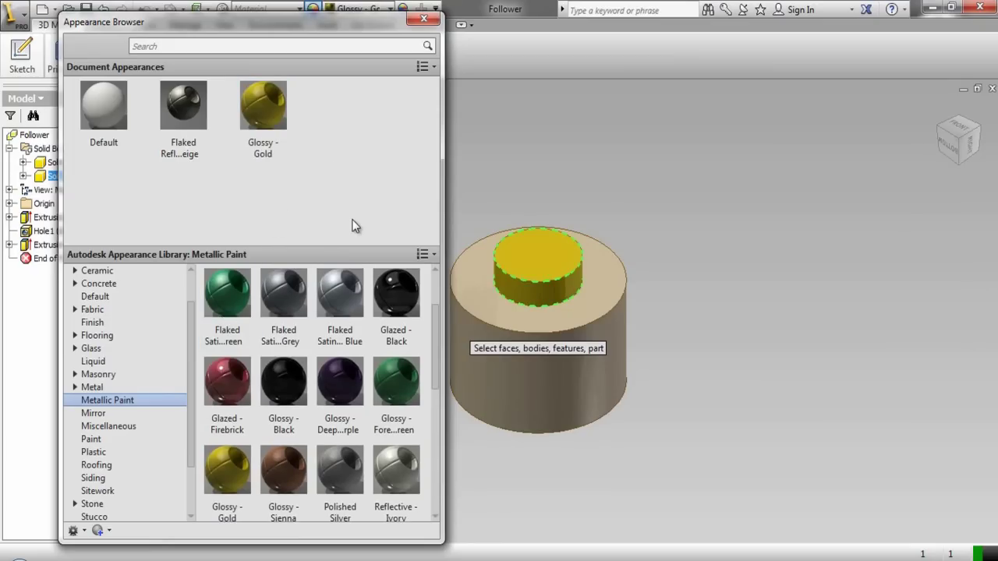
left_click(494, 150)
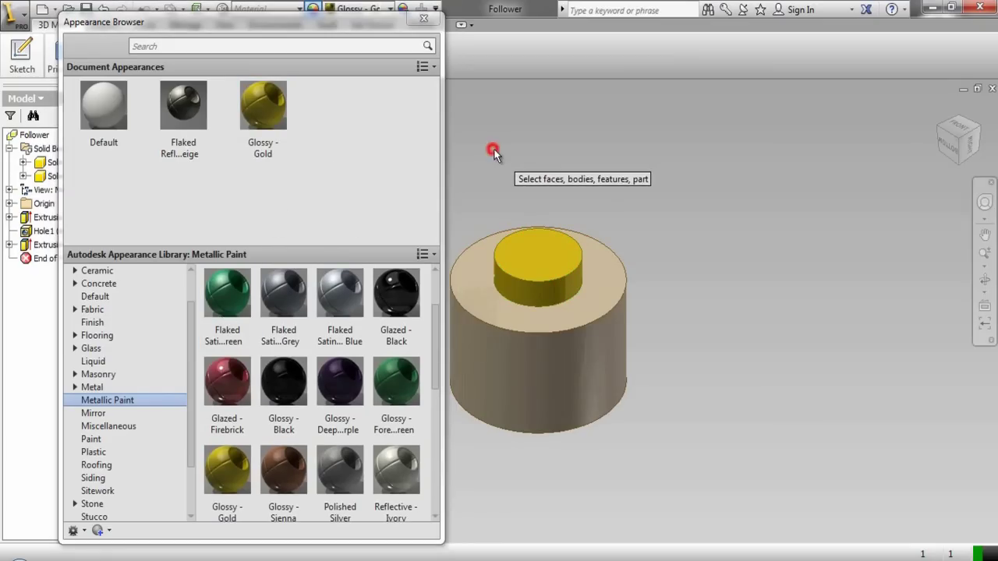
left_click(421, 19)
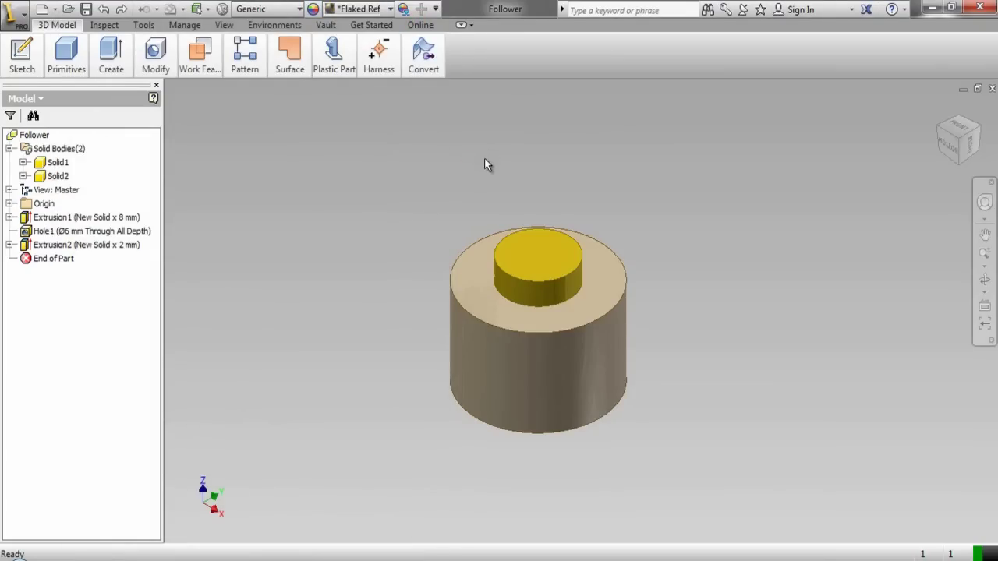
Start a sketch on the gold disc's top face, viewed face-on, and project the disc's circular edge into it.
left_click(526, 248)
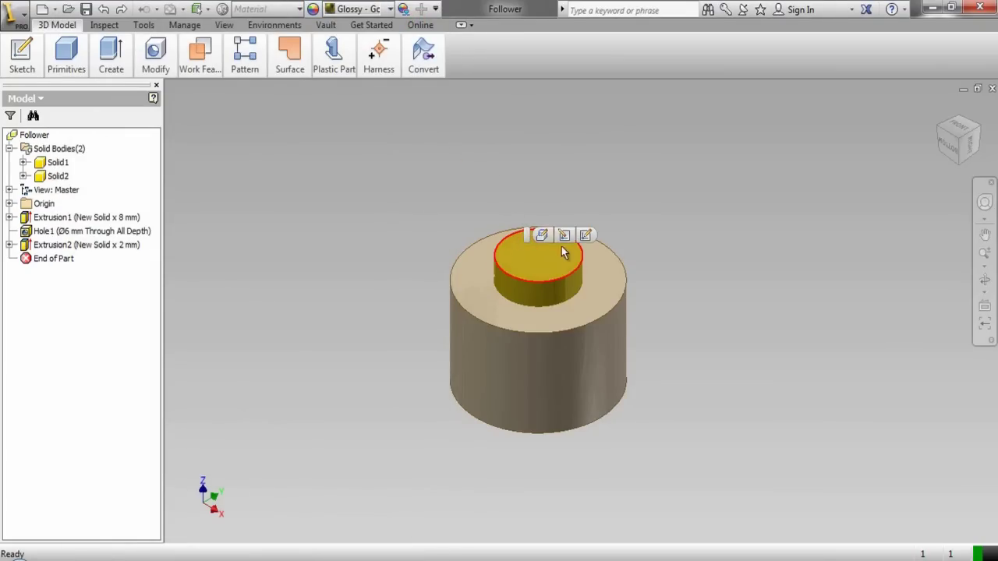
left_click(584, 235)
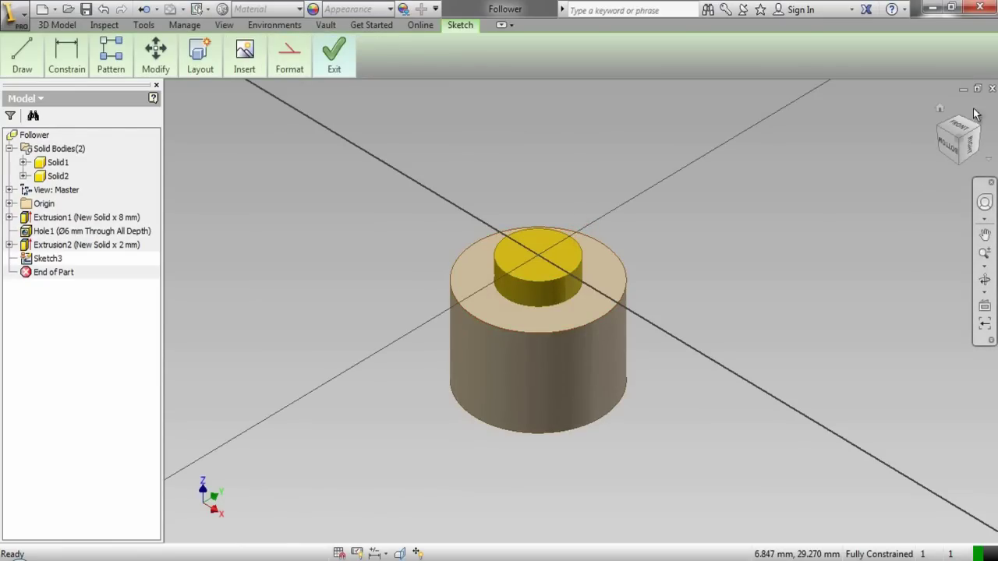
left_click(963, 131)
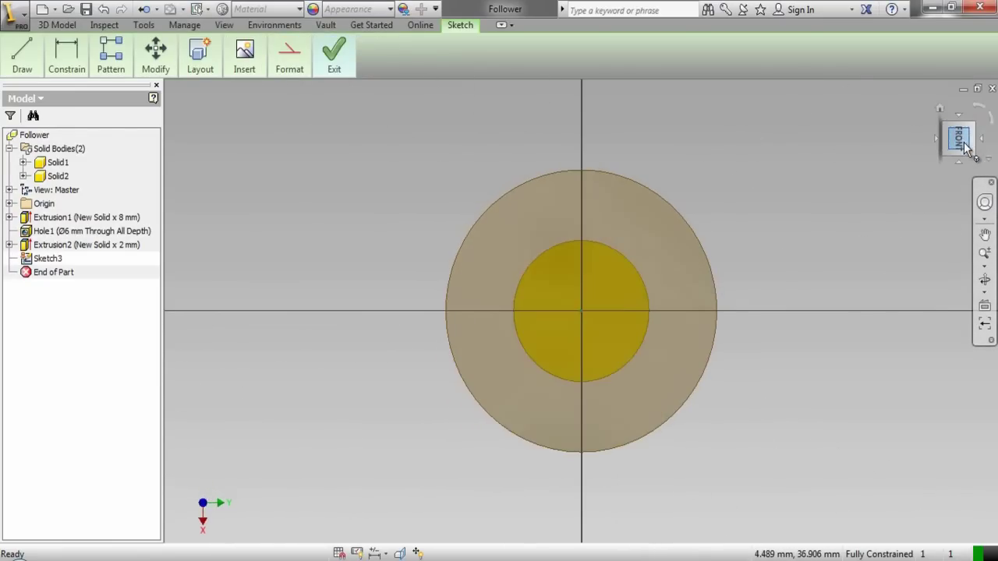
right_click(377, 167)
left_click(406, 182)
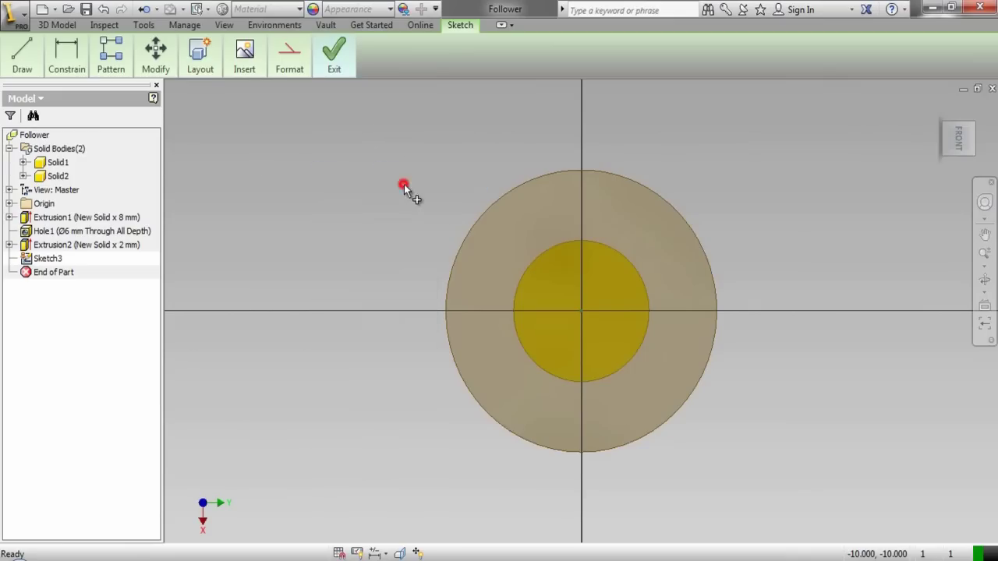
left_click(559, 246)
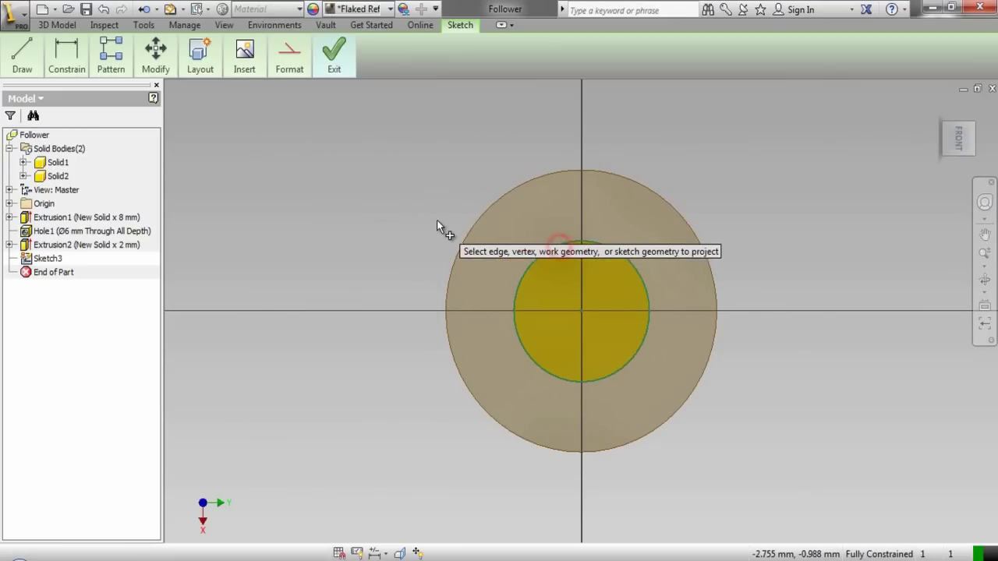
Draw a horizontal line about 26 mm long, starting at the lower quadrant of the gold disc's projected circle and running away from the disc.
scroll(431, 214, "down", 2)
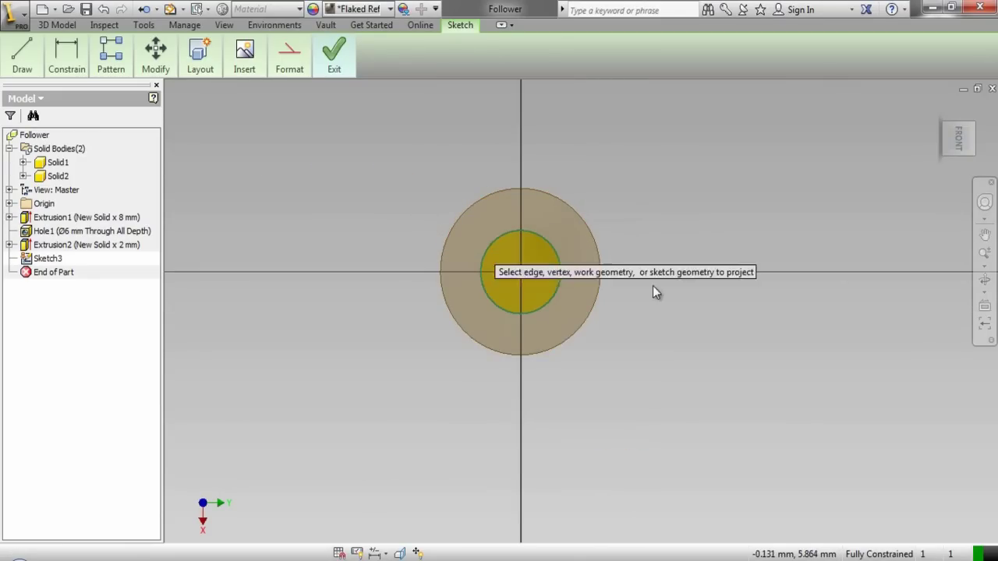
scroll(634, 260, "down", 2)
scroll(634, 260, "down", 2)
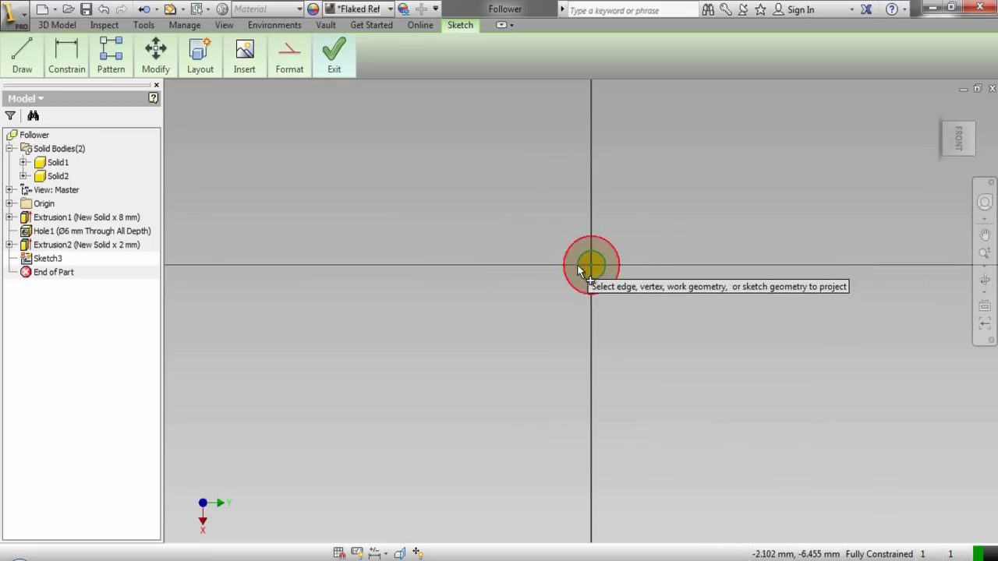
scroll(592, 268, "up", 3)
right_click(469, 205)
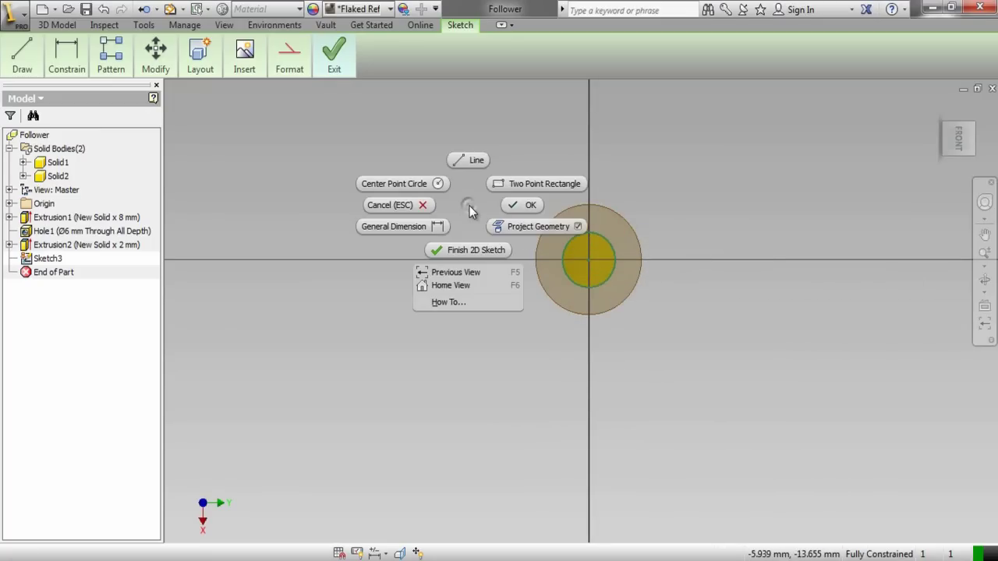
left_click(467, 161)
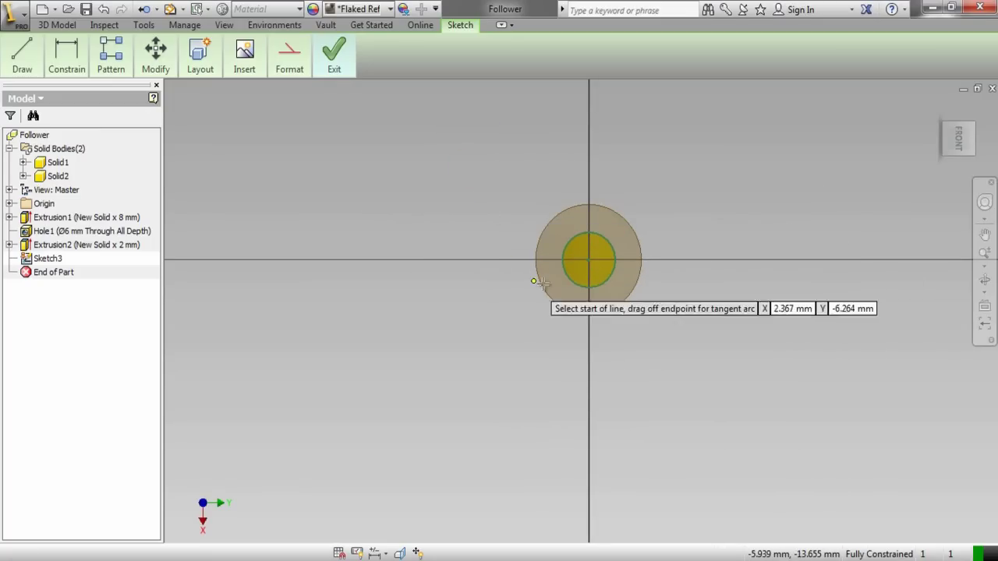
left_click(587, 289)
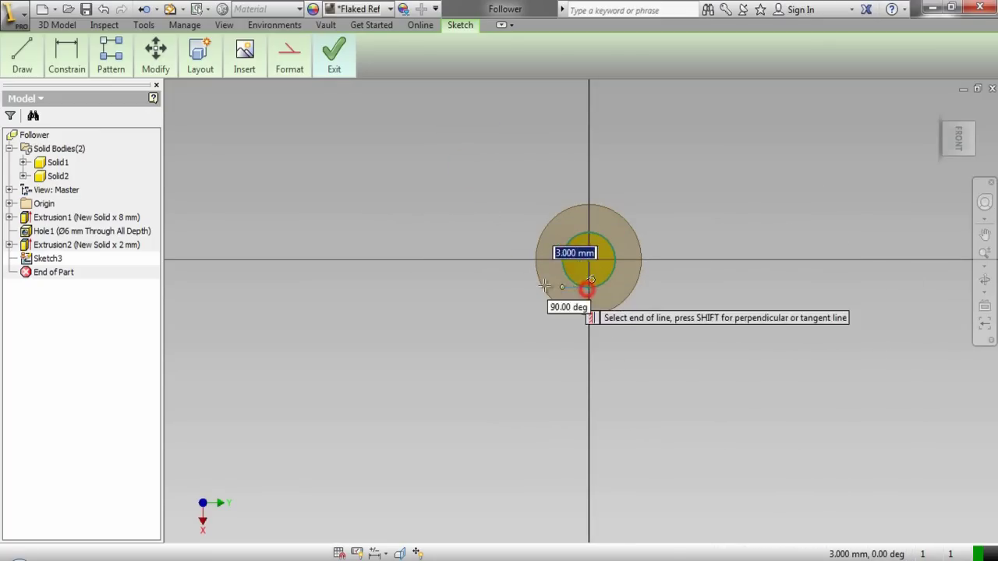
left_click(357, 288)
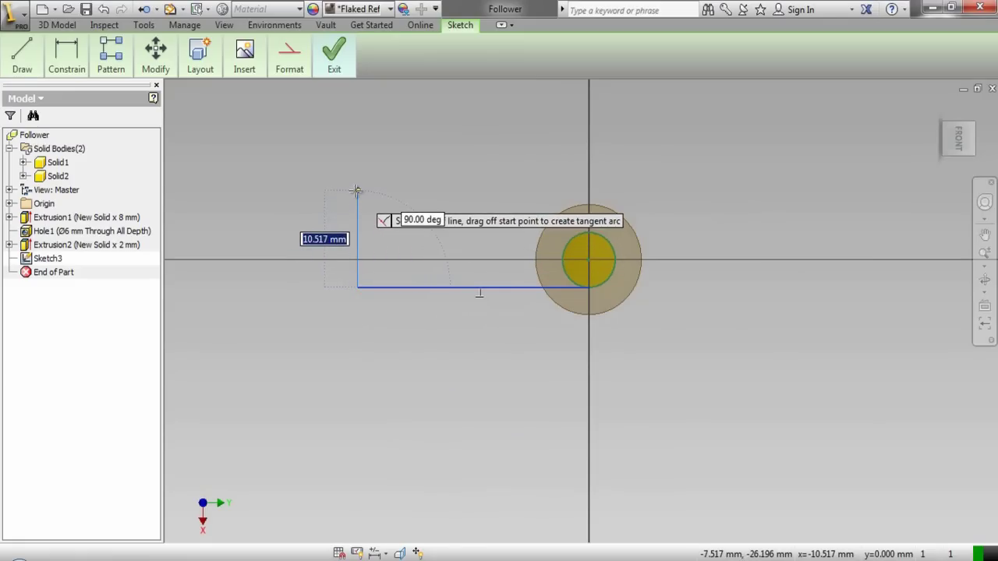
Continue the outline with a 15 mm perpendicular end line and a 30 mm line running back parallel to the first, leaving the shape open.
type("15")
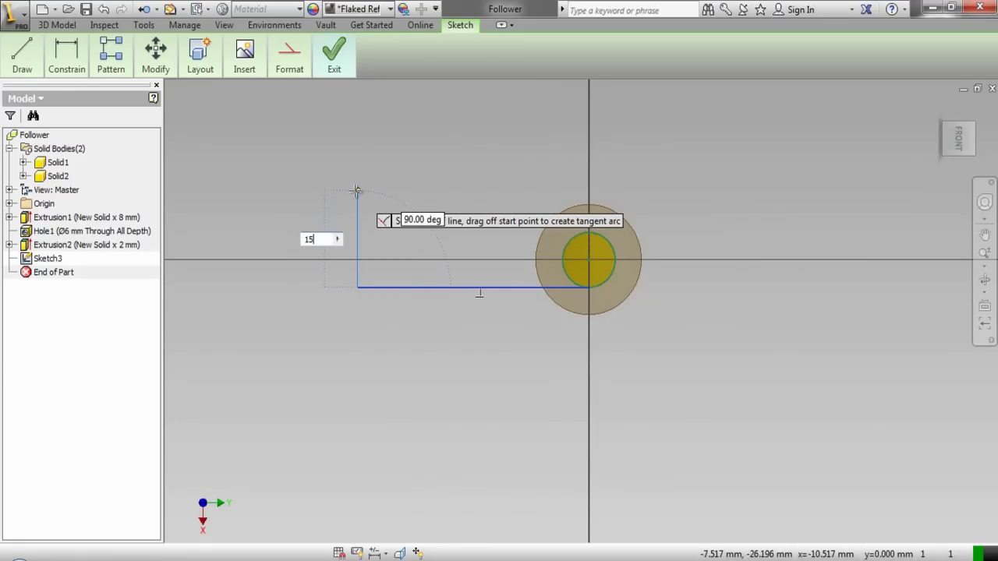
key("Return")
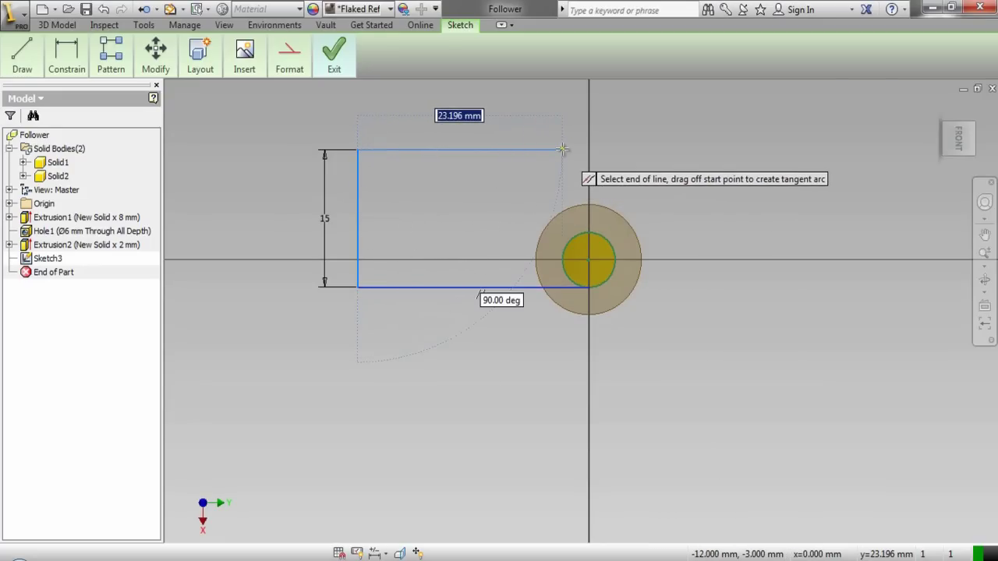
type("30")
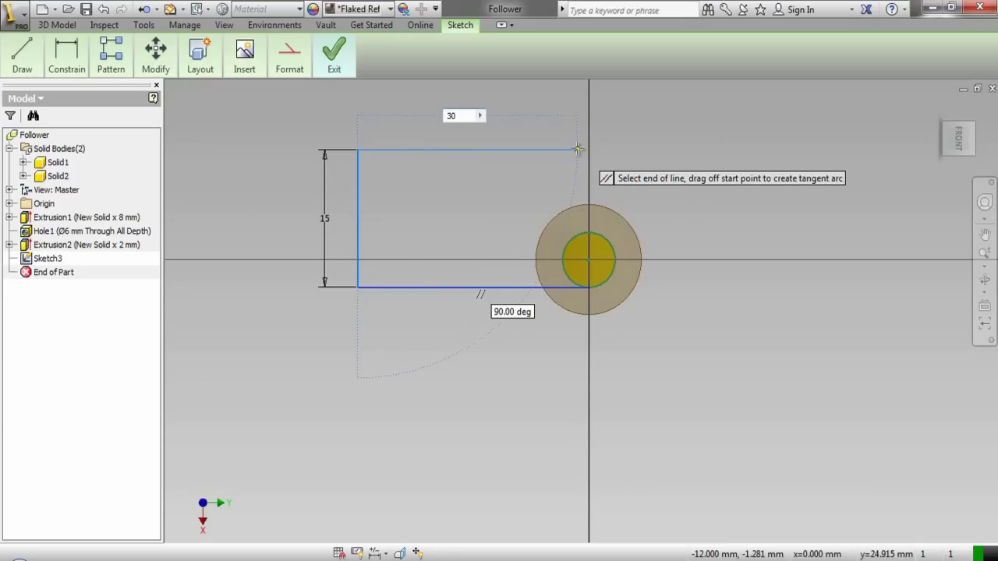
key("Return")
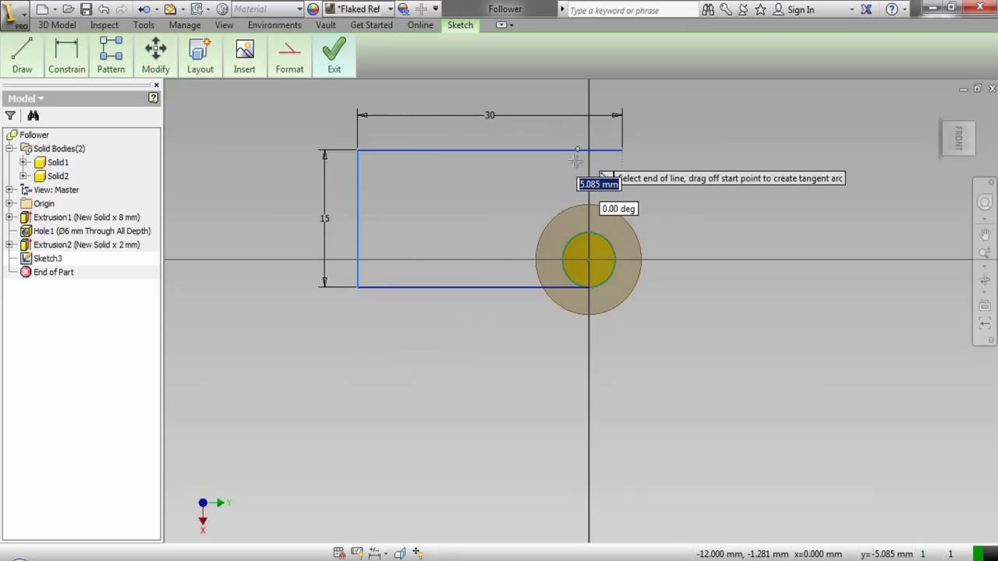
right_click(563, 178)
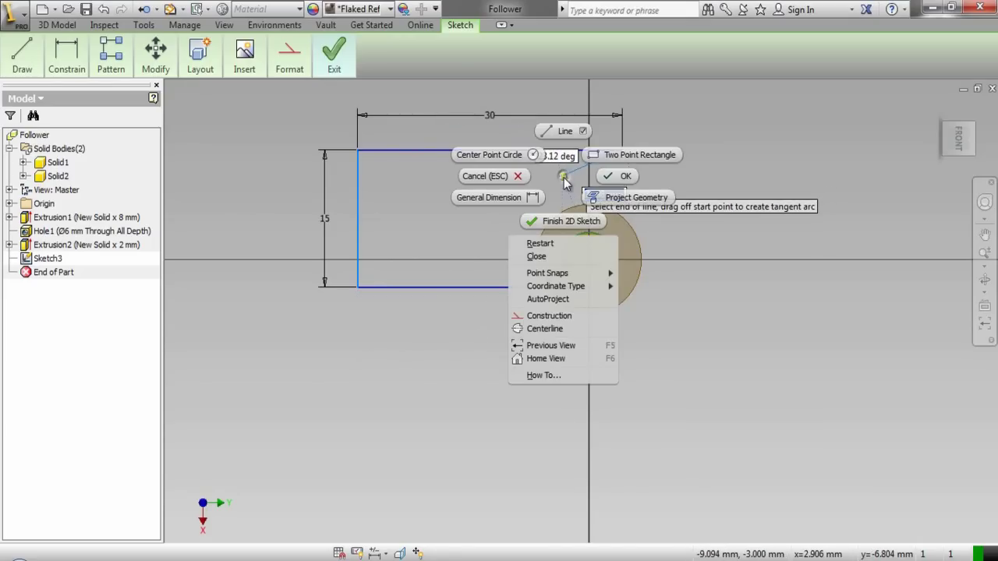
left_click(602, 178)
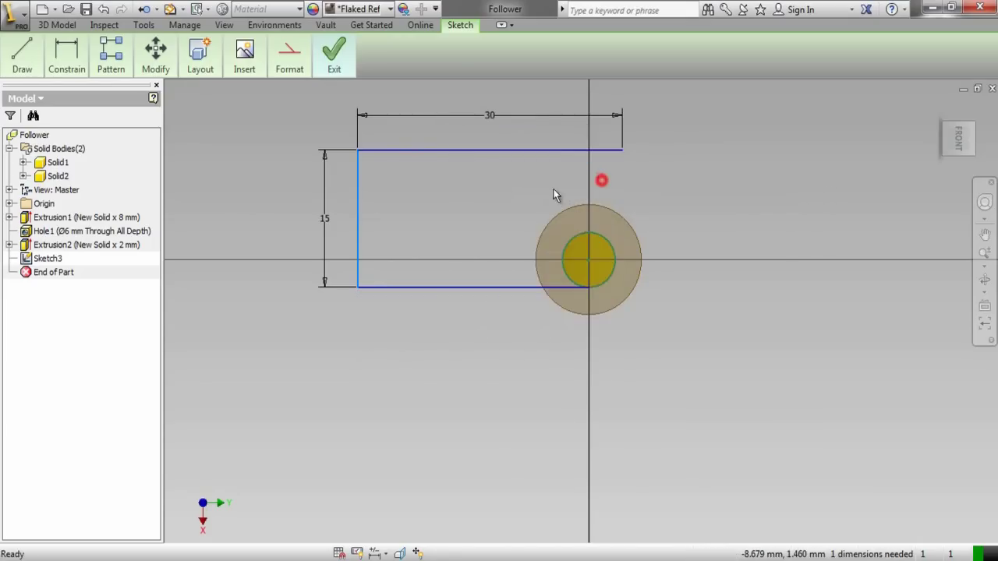
Stretch the outline farther from the disc and connect the 30 mm line's free end to the projected circle with a slanted tangent line.
left_click_drag(357, 287, 232, 287)
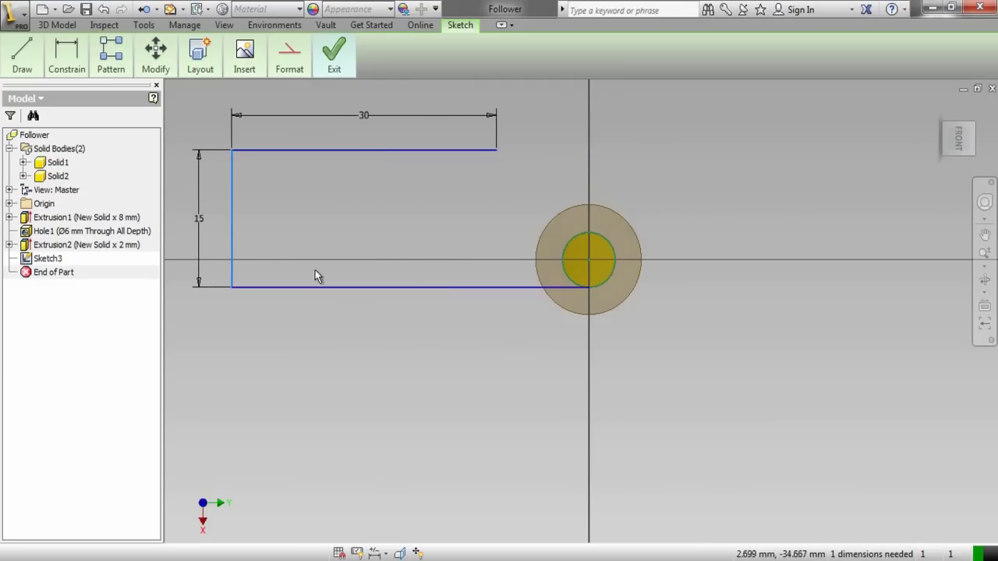
right_click(382, 224)
left_click(375, 172)
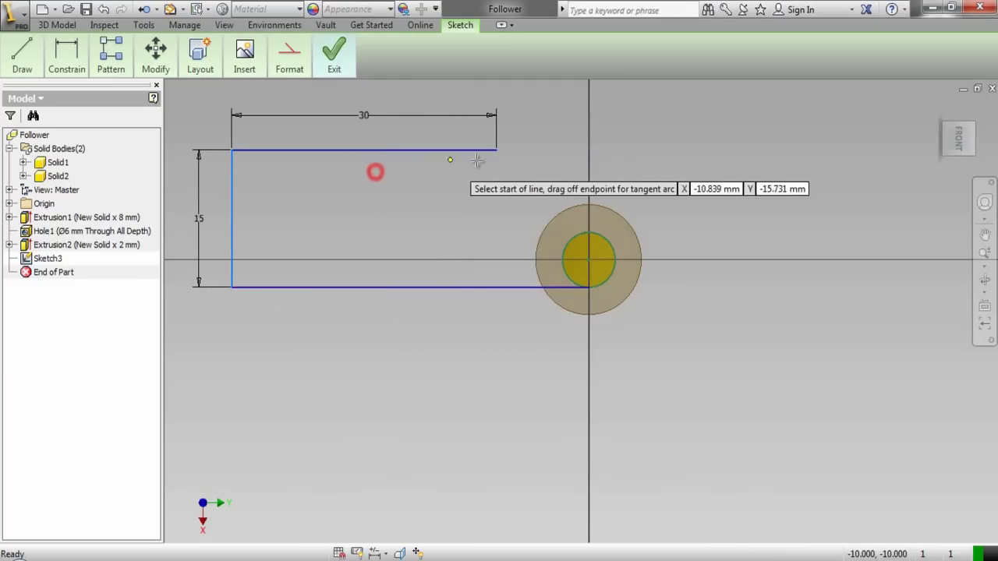
left_click(496, 149)
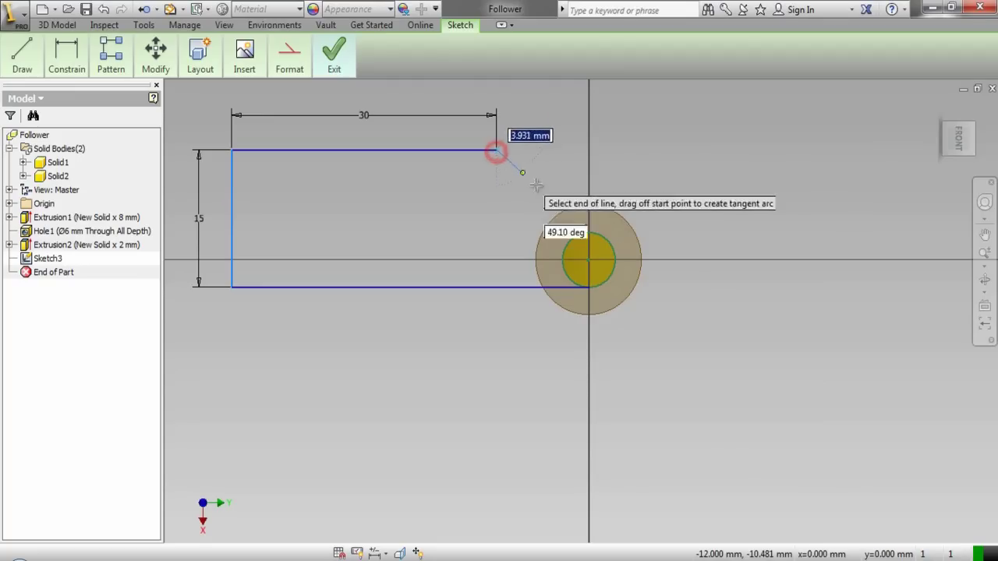
double_click(607, 233)
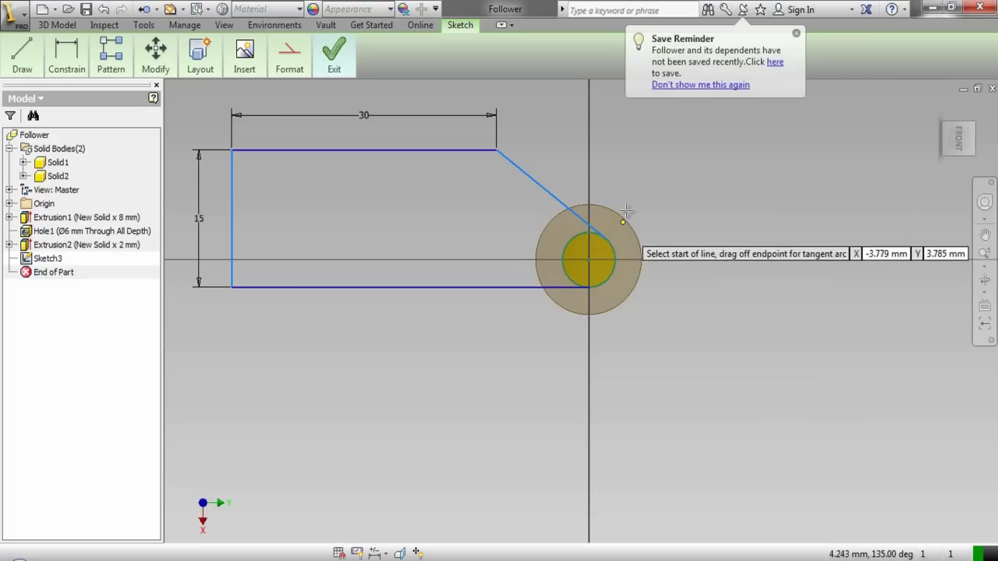
Dimension the angle between the 30 mm line and the slanted line as 150 degrees and finish the sketch.
right_click(618, 188)
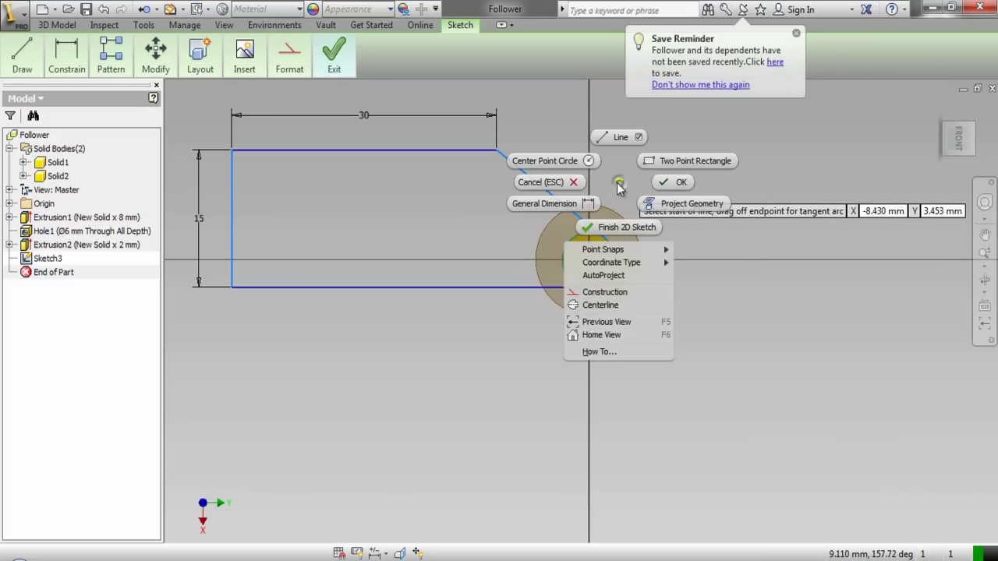
left_click(575, 204)
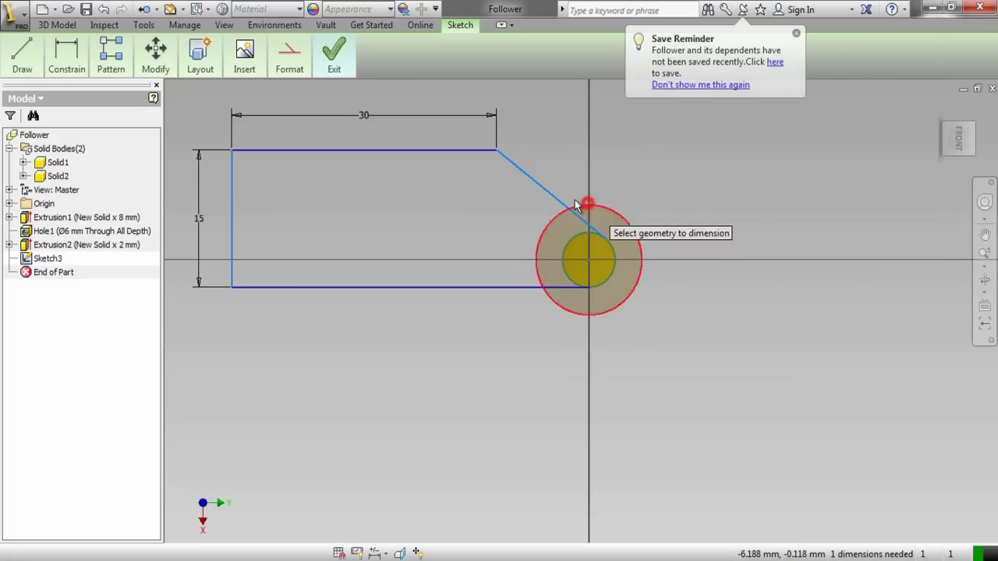
left_click(464, 152)
left_click(528, 180)
left_click(484, 200)
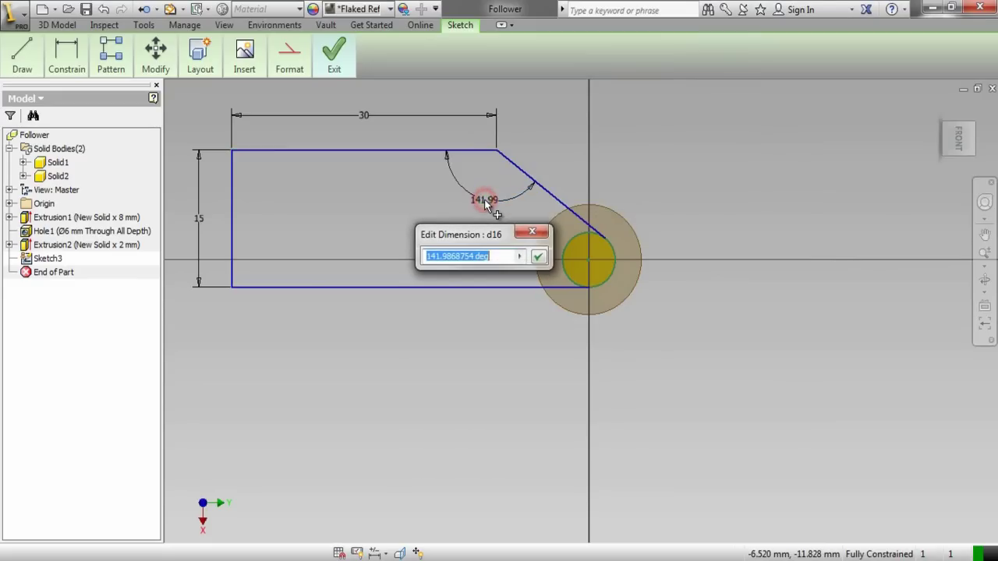
type("150")
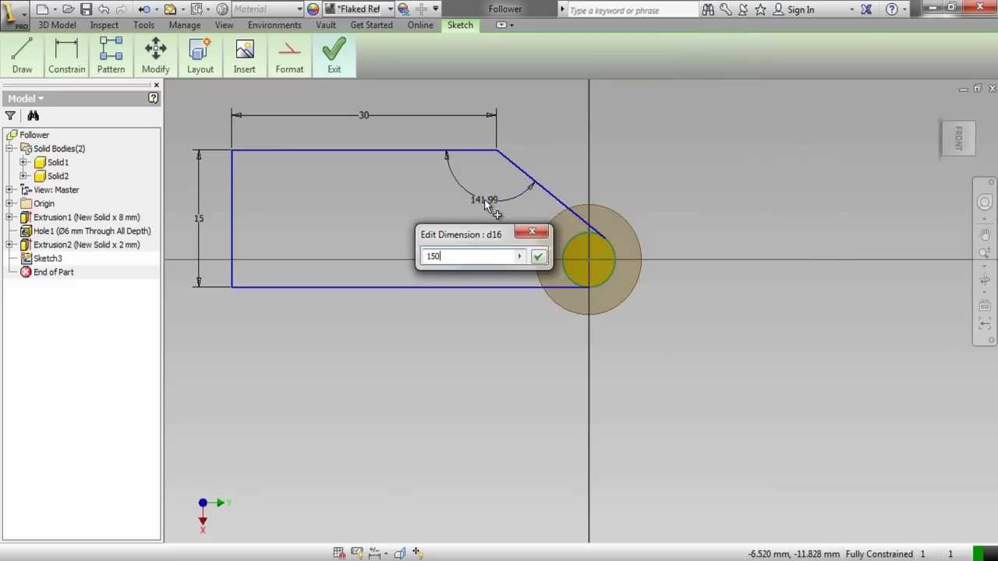
key("Return")
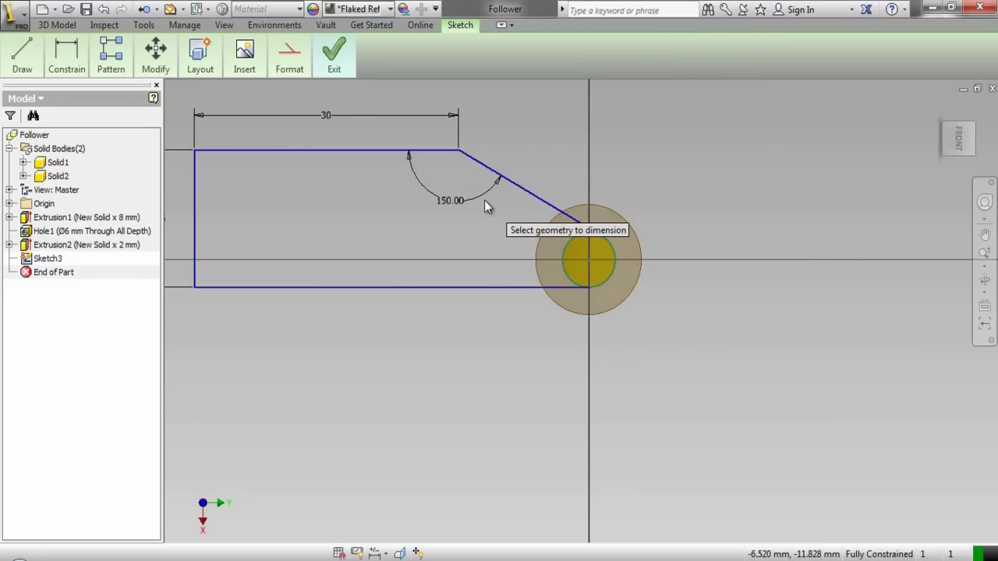
scroll(598, 233, "up", 3)
scroll(462, 171, "down", 3)
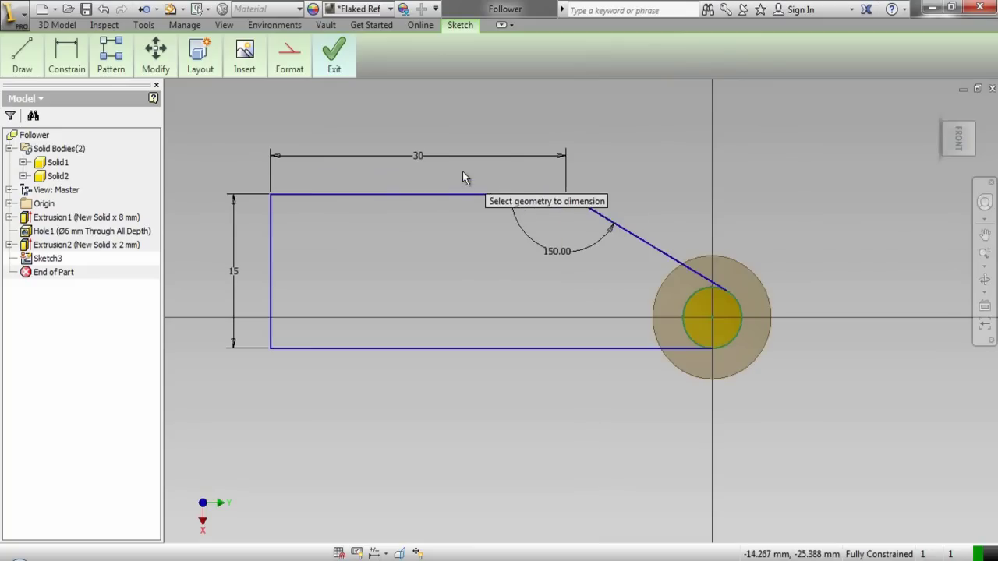
right_click(606, 162)
left_click(659, 159)
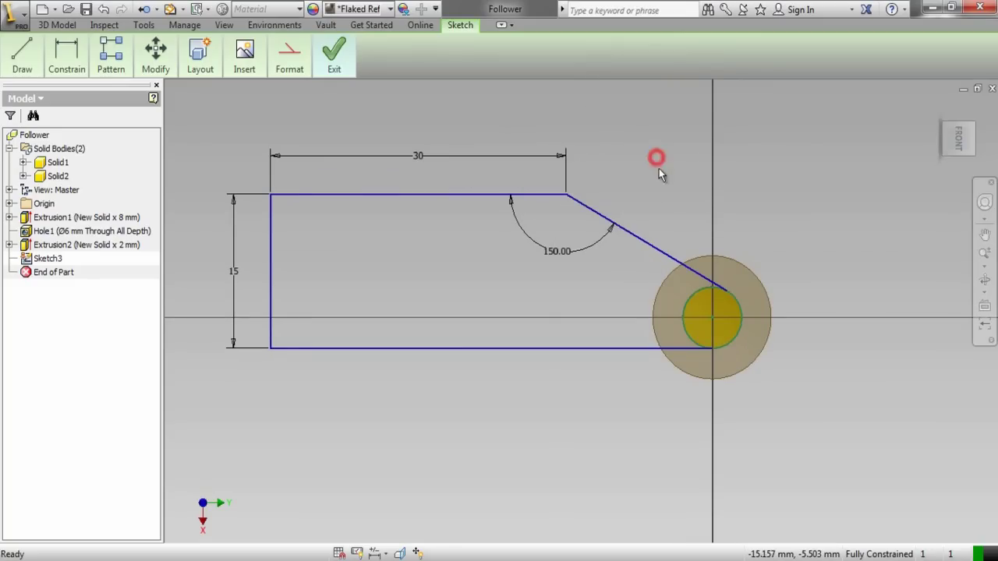
right_click(851, 231)
left_click(857, 215)
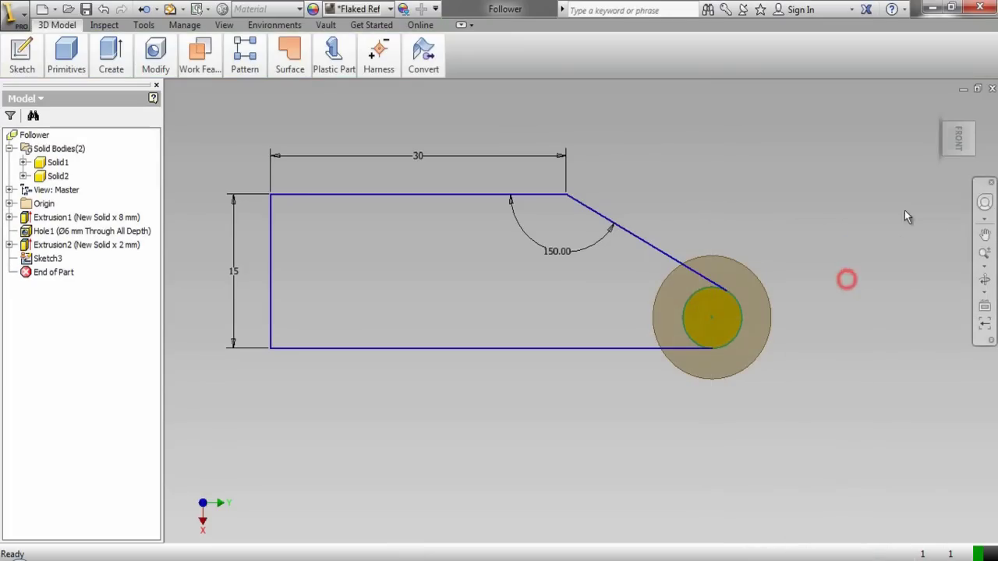
Extrude the arm outline together with the disc's circle symmetrically by 2 mm, joined to the gold body.
left_click(939, 110)
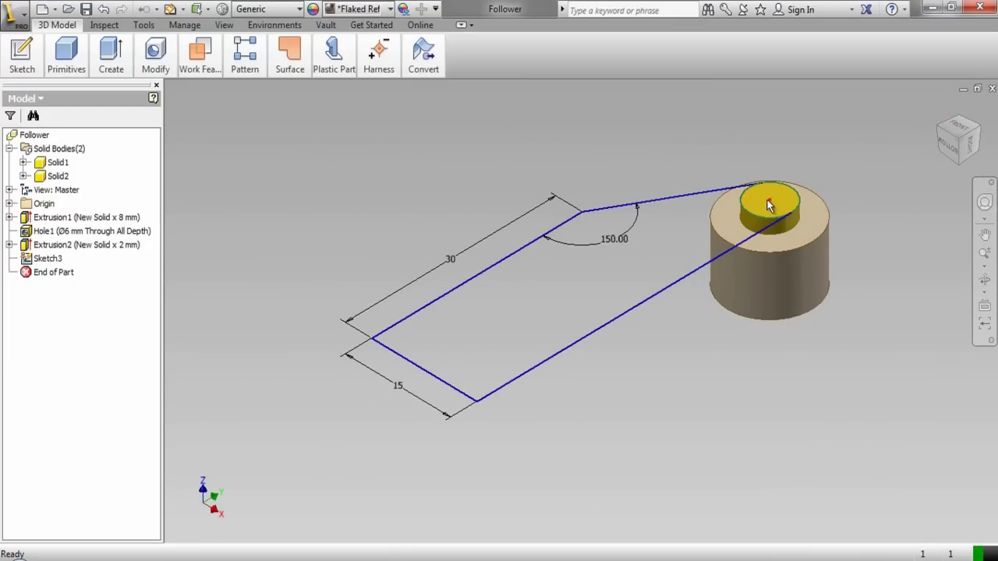
left_click(720, 196)
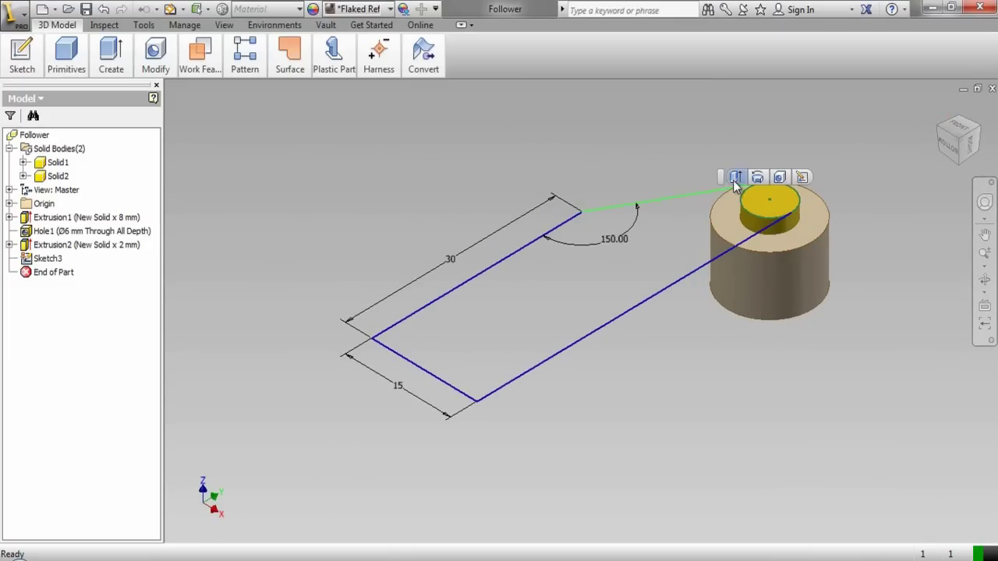
left_click(732, 179)
left_click(737, 187)
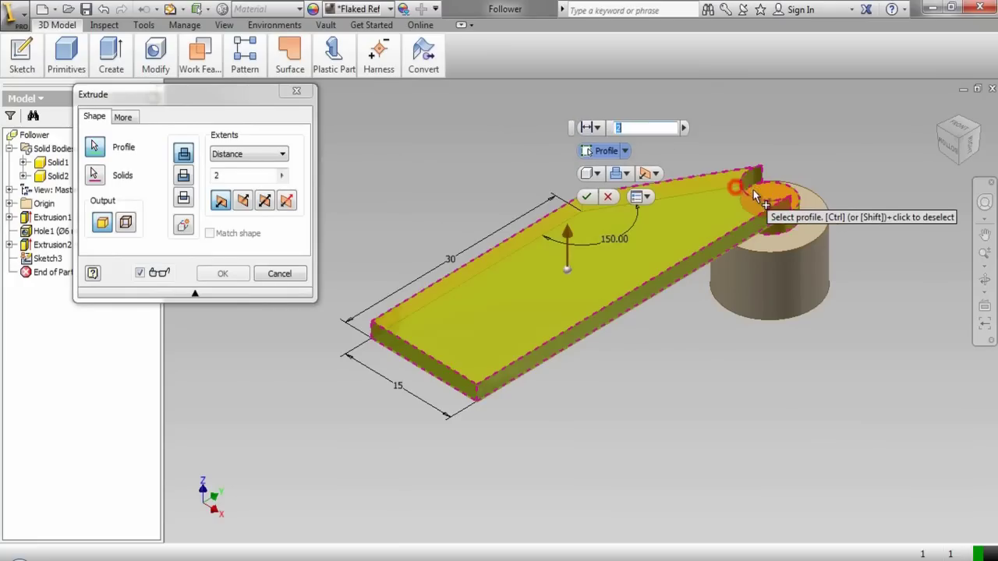
left_click(761, 191)
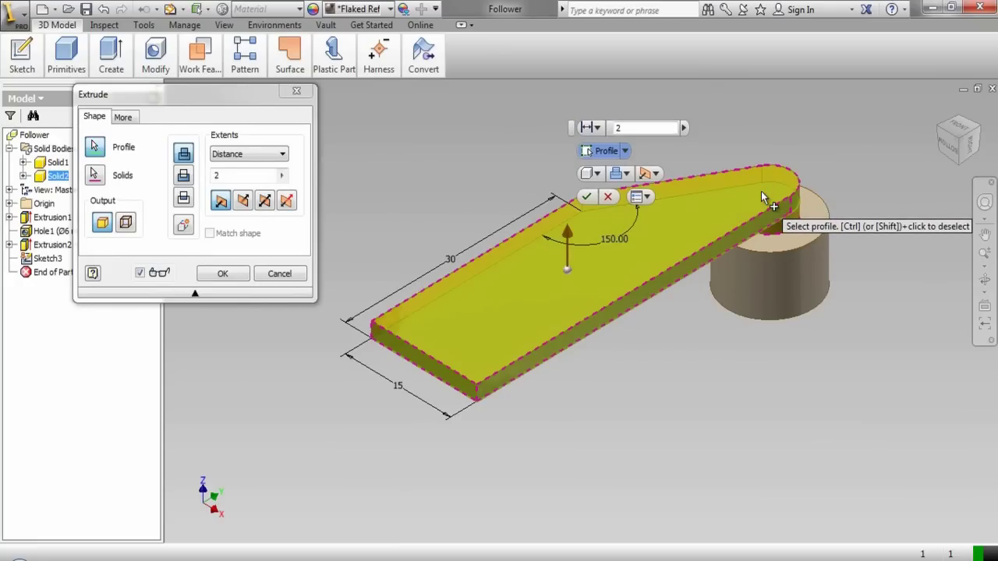
left_click(972, 149)
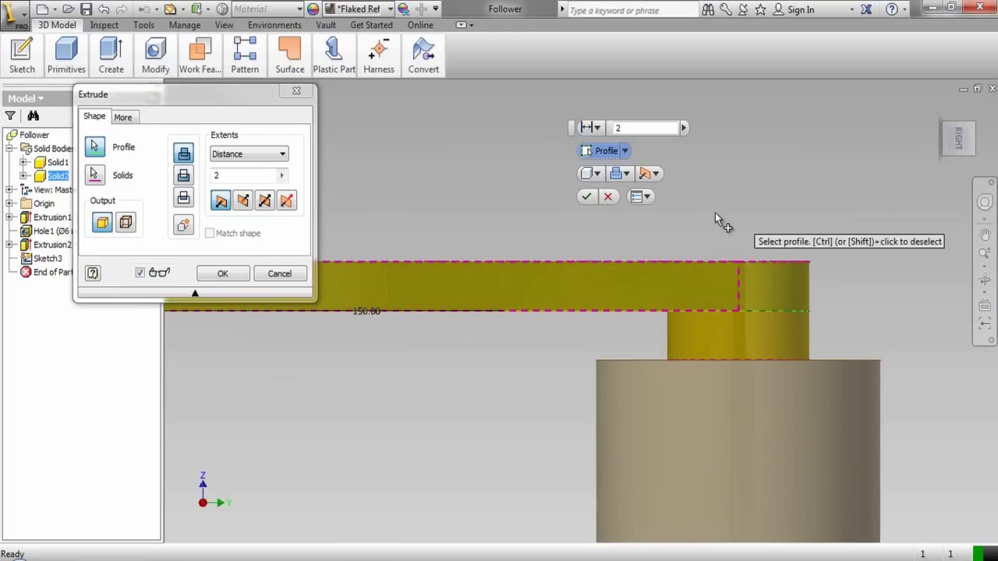
left_click(659, 173)
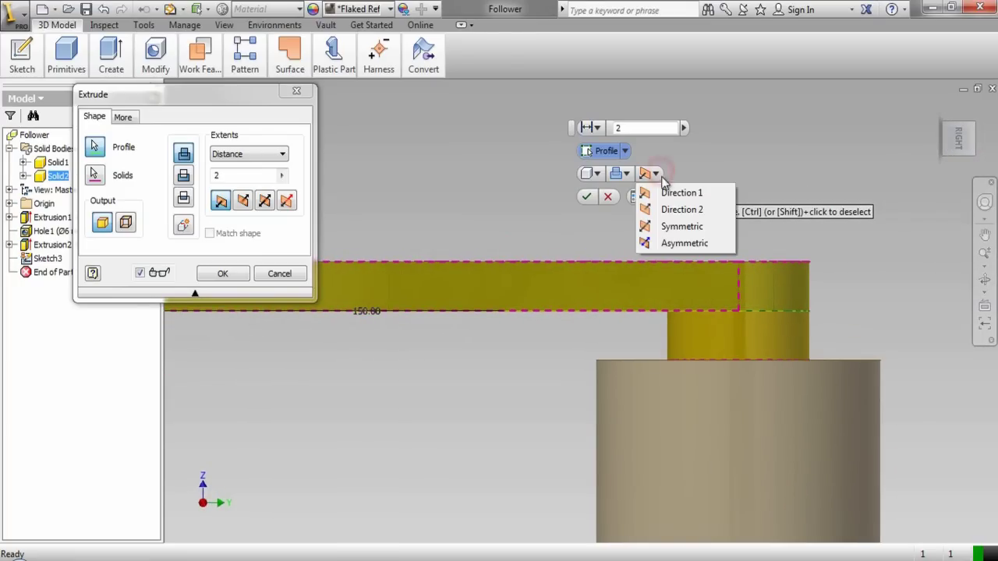
left_click(678, 226)
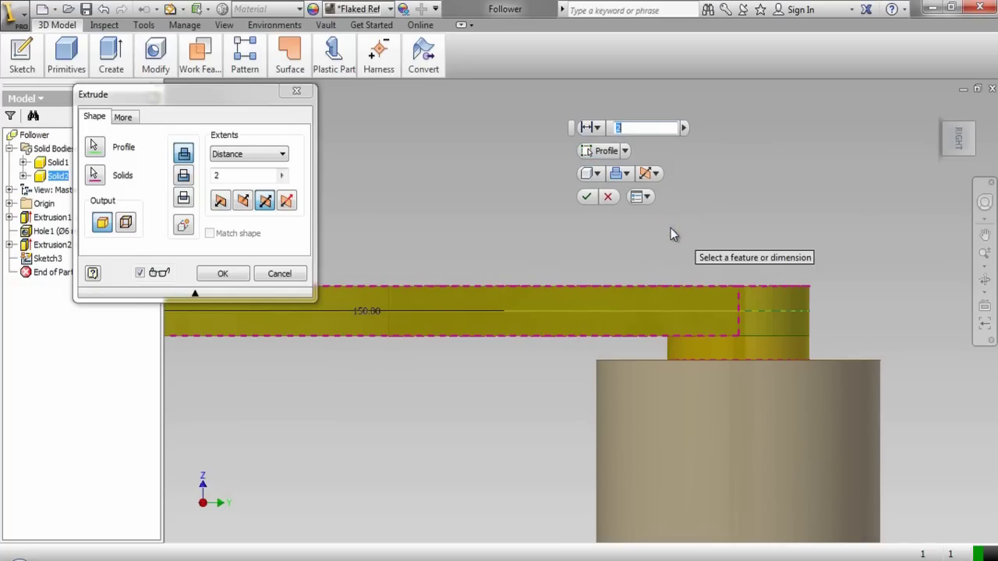
left_click(587, 196)
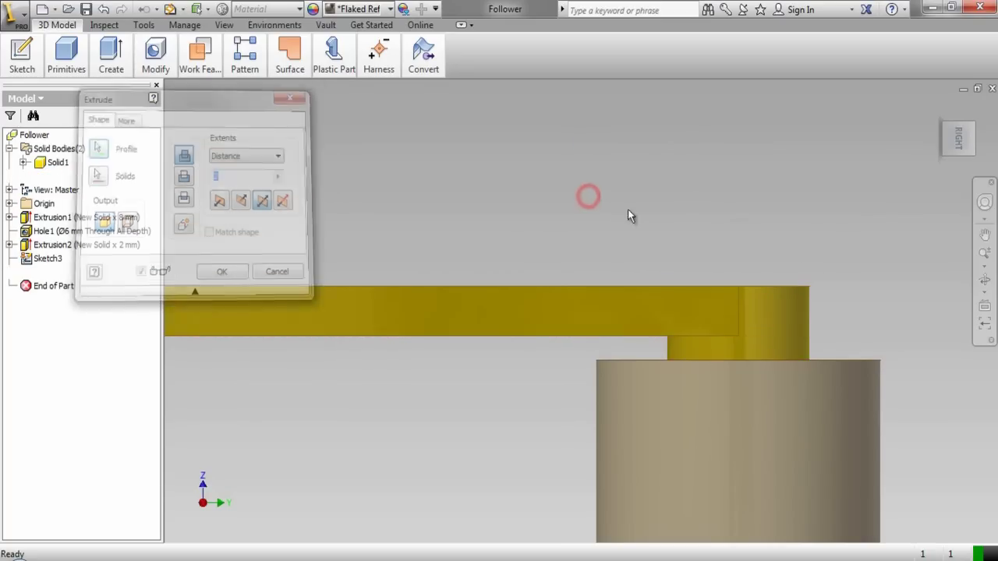
left_click(985, 202)
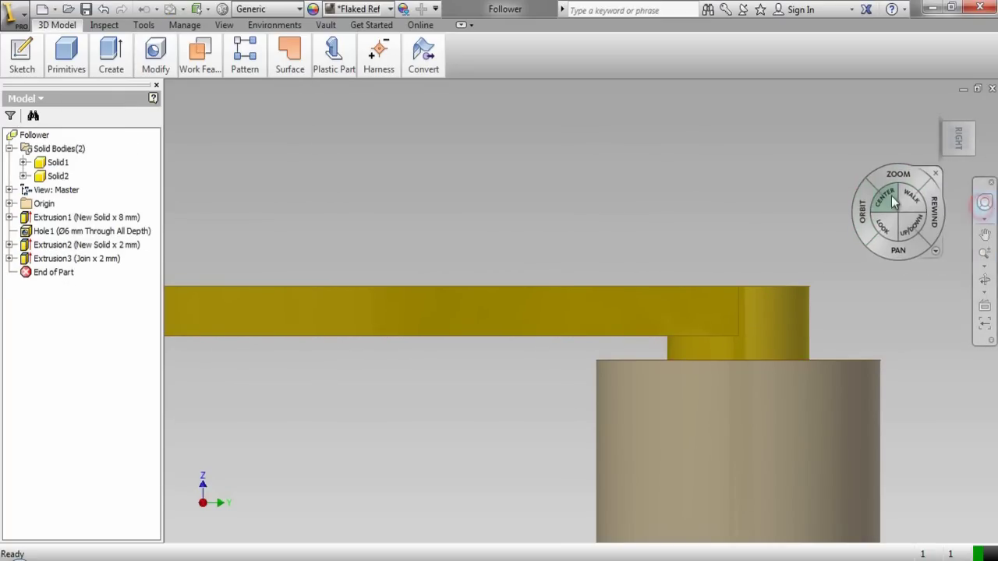
left_click_drag(933, 211, 885, 215)
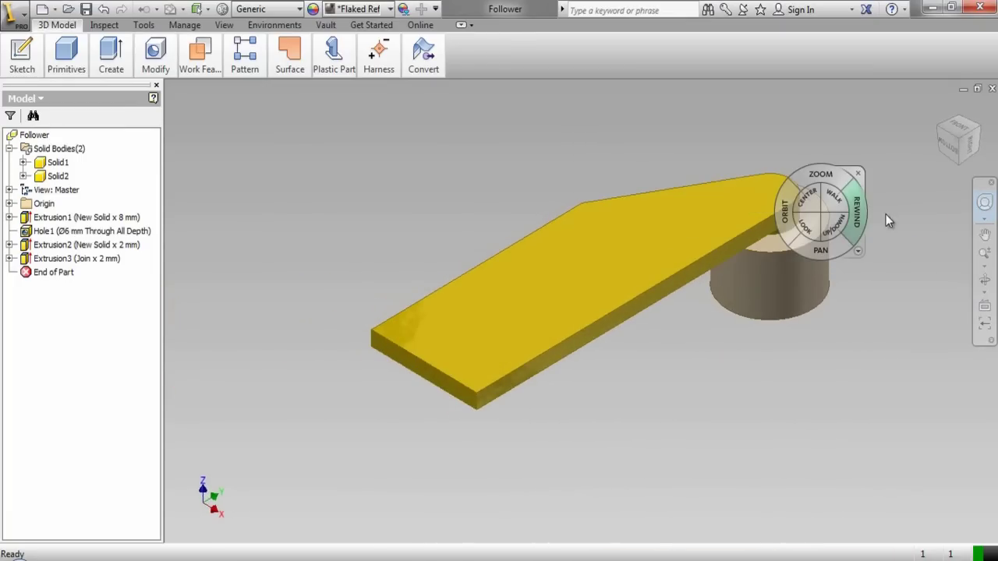
left_click(858, 170)
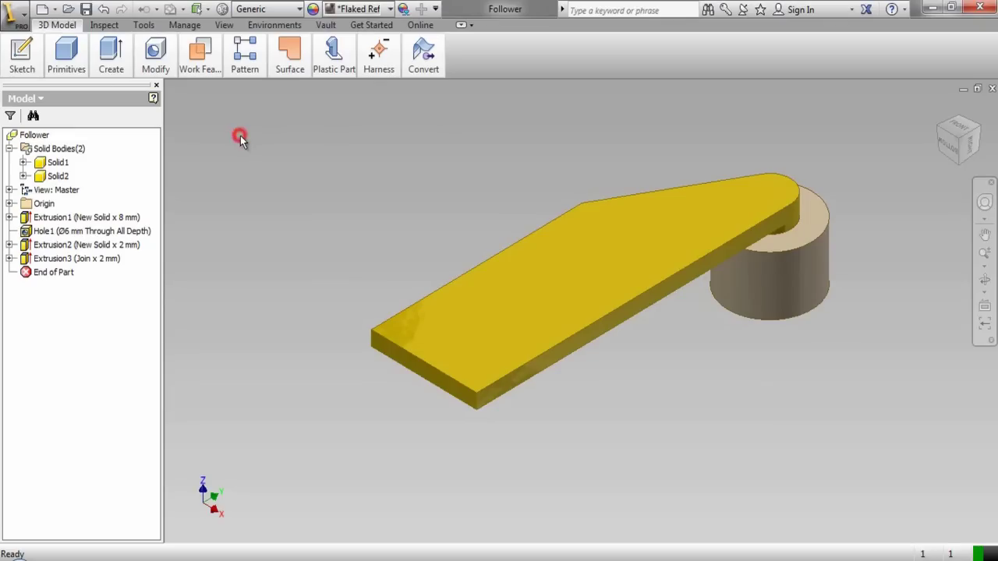
Assign the Glossy - Gold appearance to the cylinder body, Solid1.
left_click(288, 53)
left_click(314, 13)
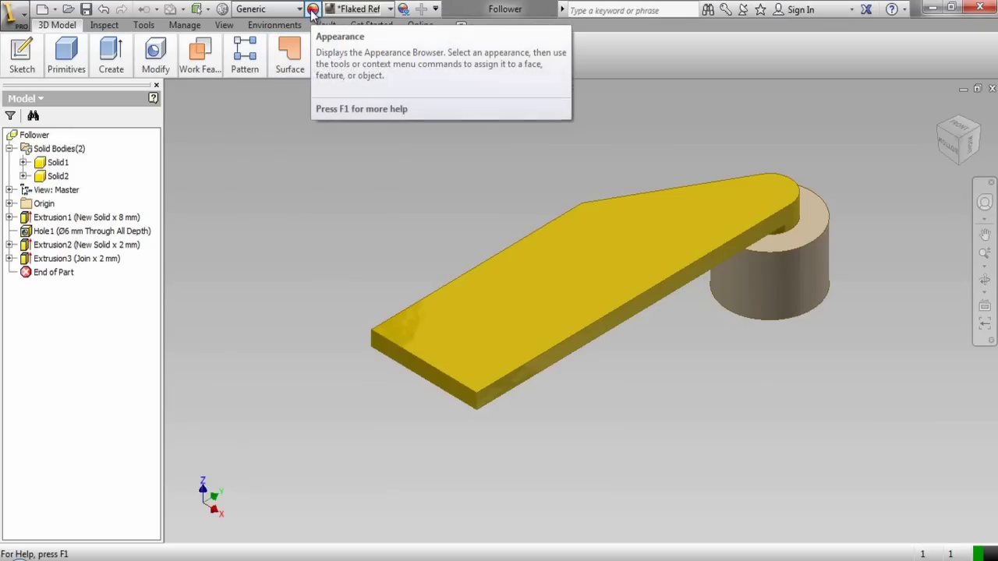
left_click(311, 10)
left_click_drag(285, 37, 377, 75)
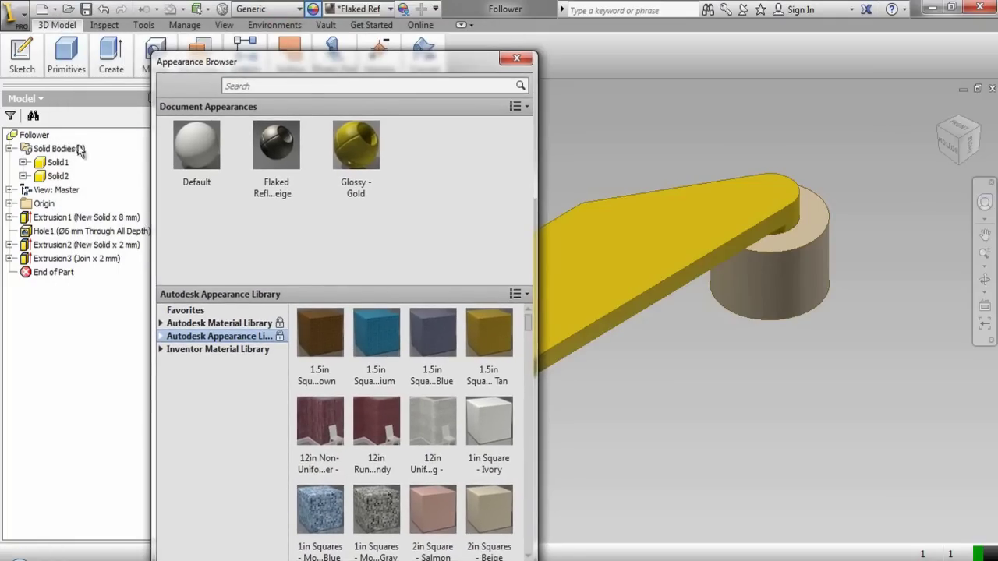
left_click(61, 166)
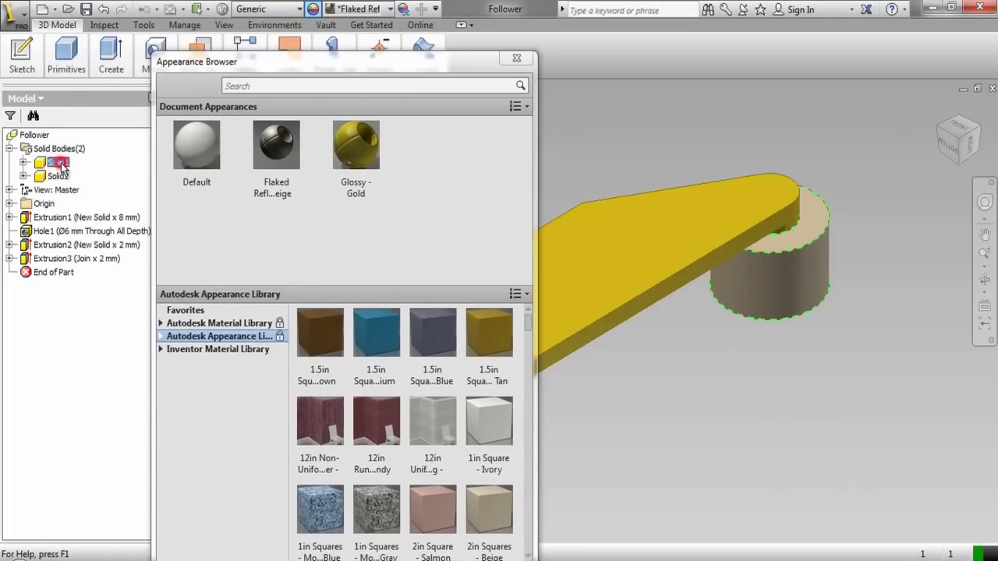
left_click(361, 150)
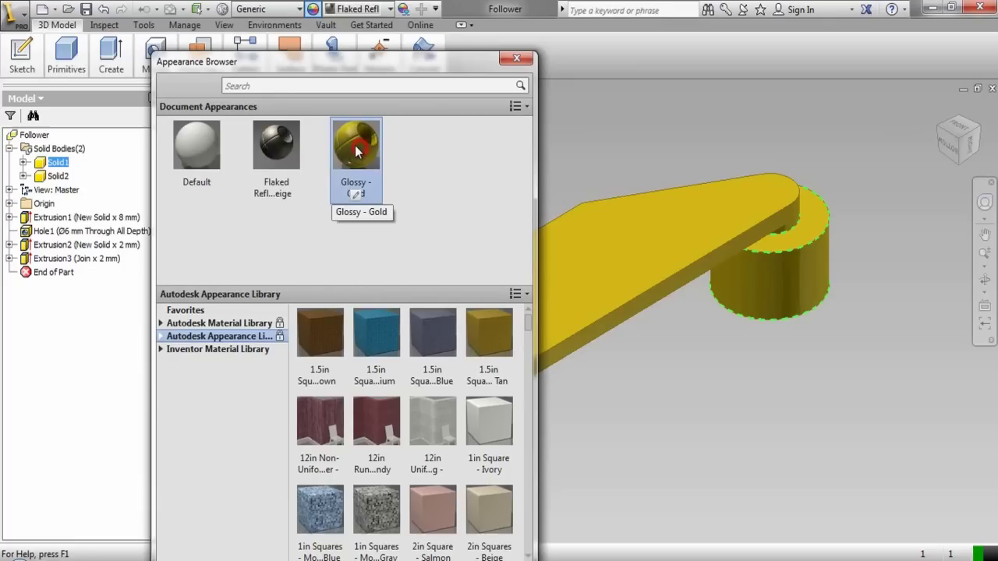
Assign the document's flaked reflective beige appearance to the arm body, Solid2, and close the appearance browser.
left_click(104, 183)
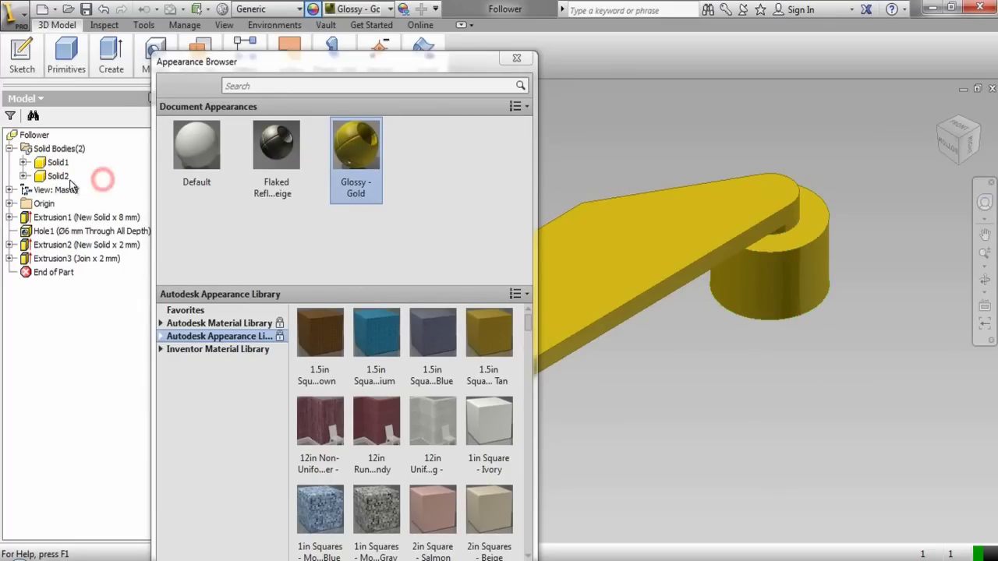
left_click(276, 152)
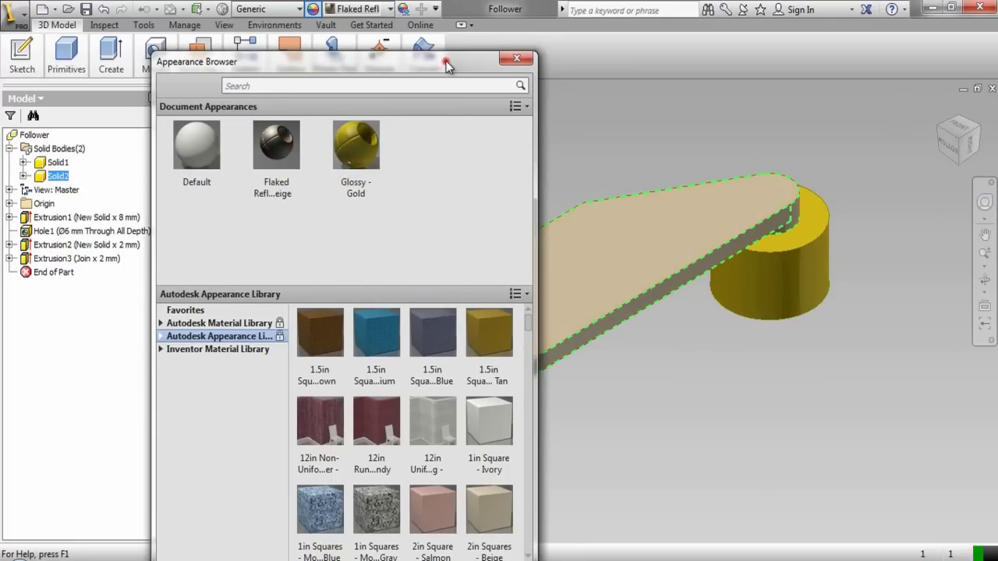
left_click_drag(445, 61, 416, 19)
left_click(499, 20)
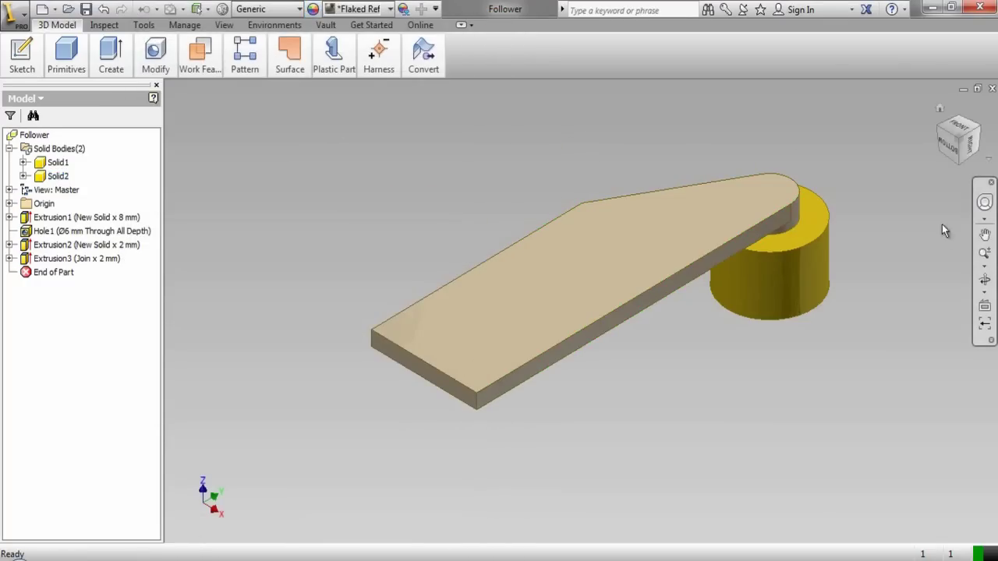
Start a 2D sketch on the arm's broad flat face and project the short straight end edge into it.
left_click(984, 233)
left_click_drag(883, 247, 842, 278)
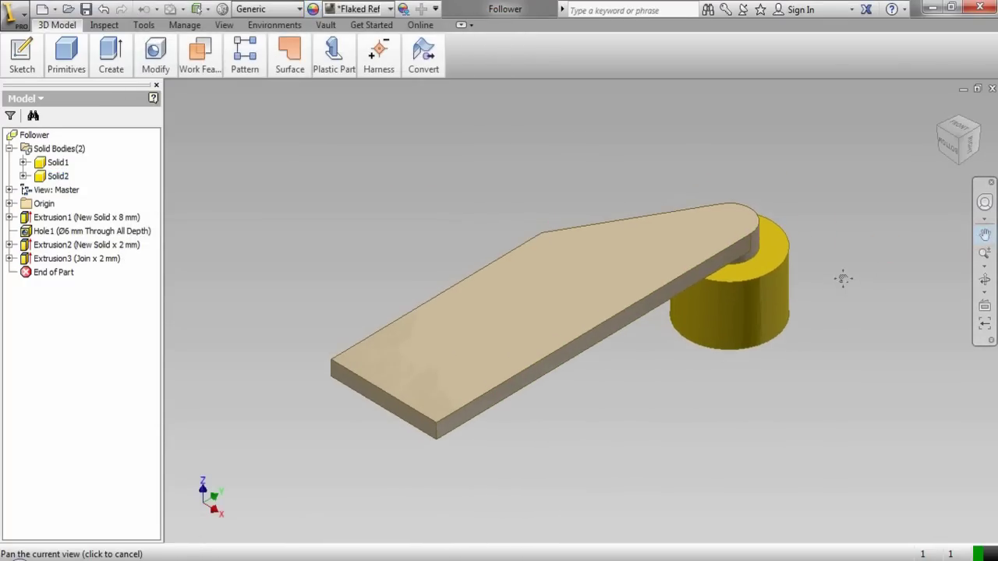
right_click(796, 156)
left_click(840, 156)
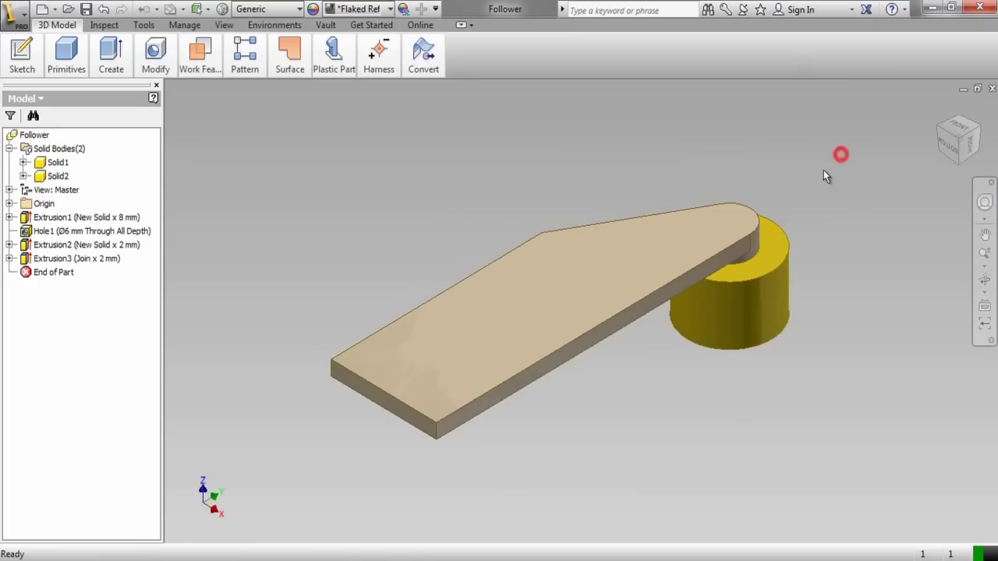
left_click(803, 161)
left_click(476, 311)
left_click(537, 299)
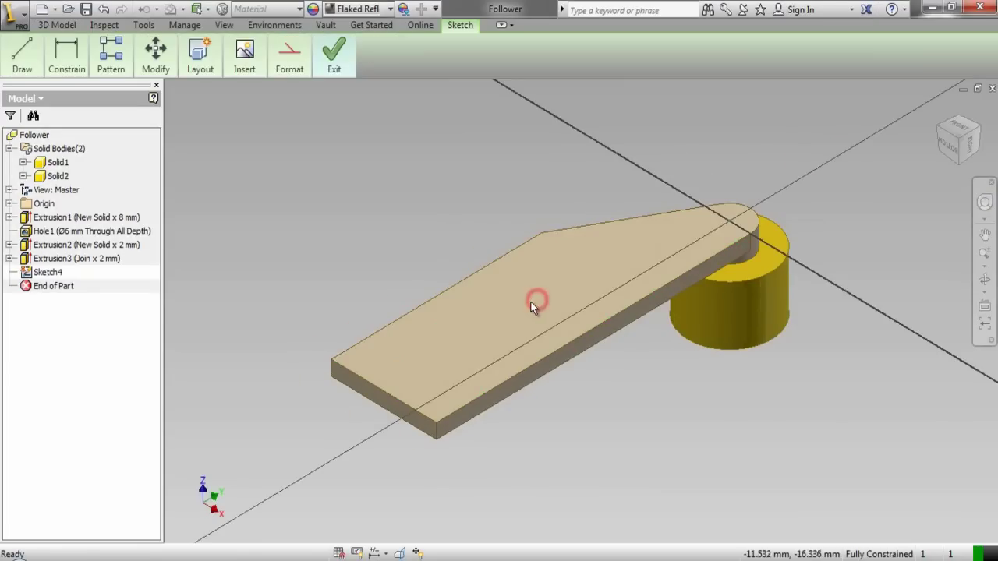
right_click(389, 204)
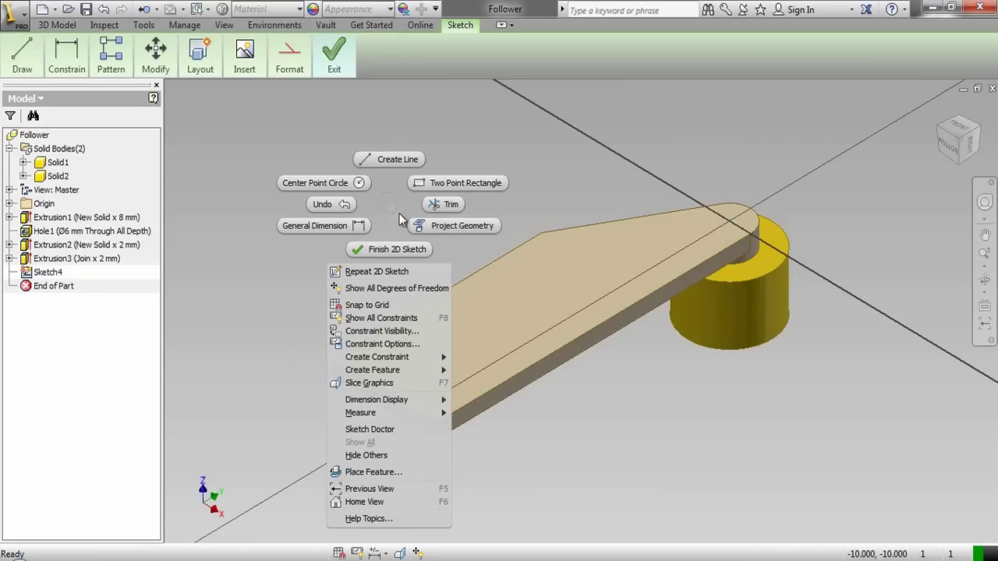
left_click(419, 226)
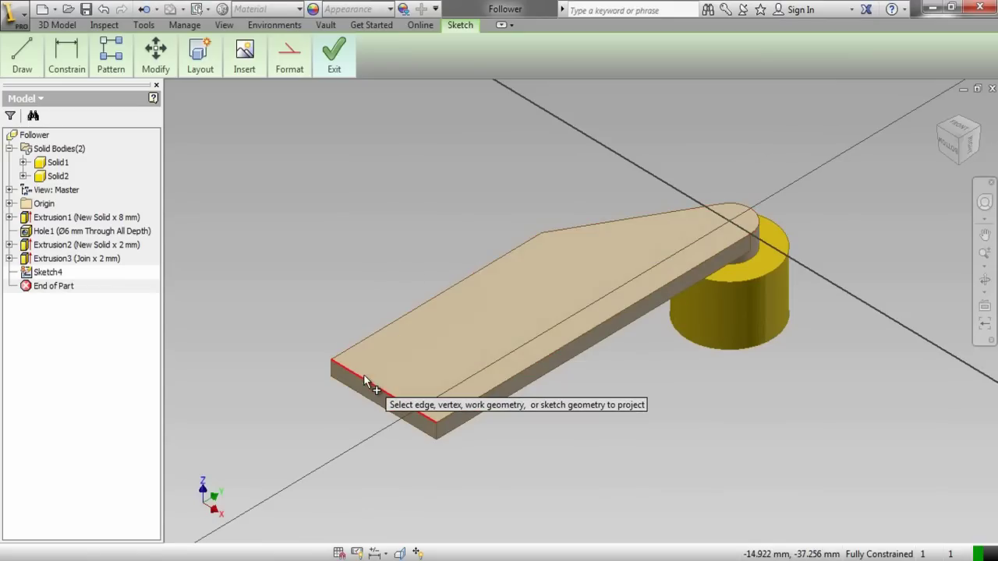
left_click(366, 382)
Draw a 12 mm diameter center point circle on the arm face near the projected end edge.
right_click(392, 244)
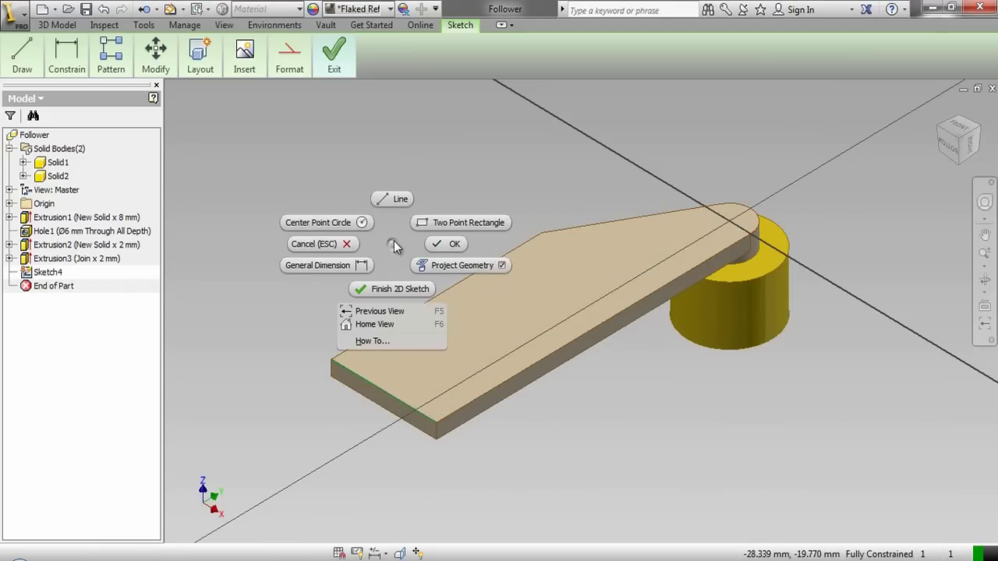
left_click(359, 225)
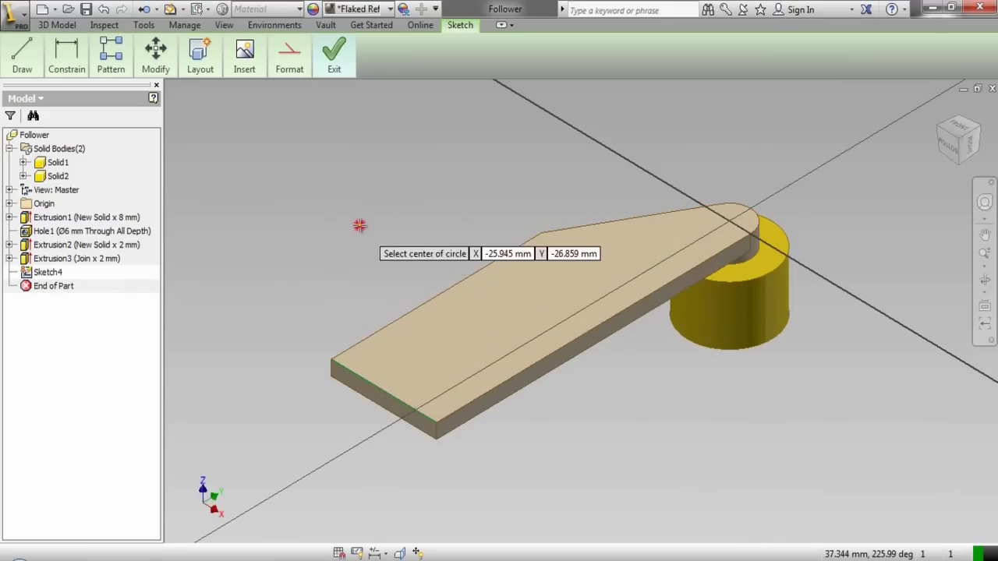
left_click(432, 365)
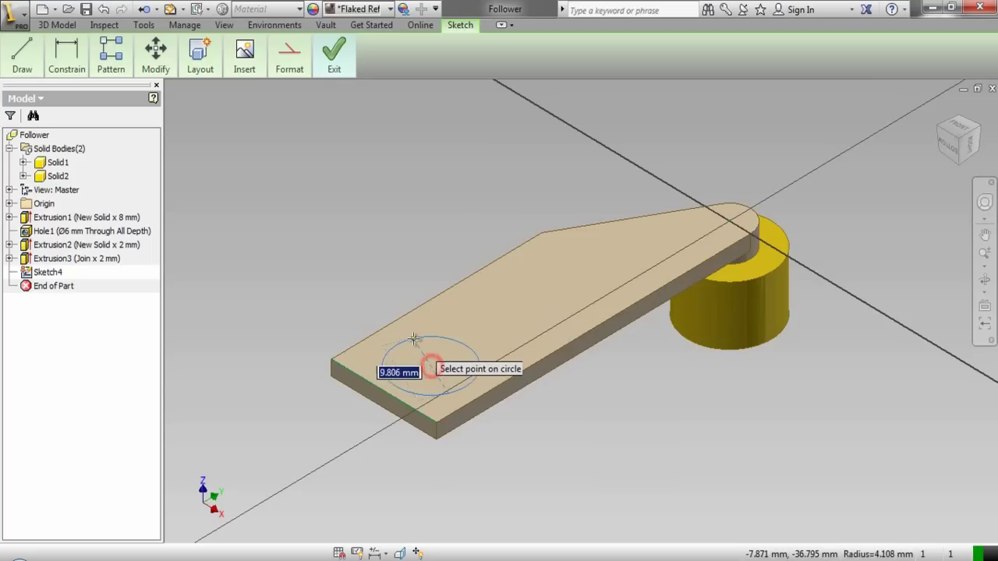
type("12")
key("Return")
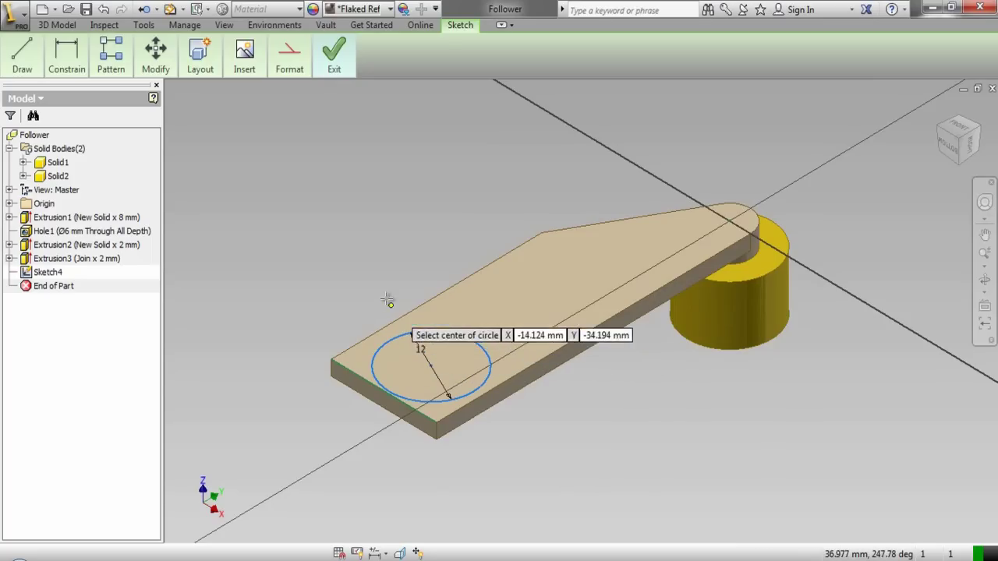
Dimension the distance from the projected end edge to the circle's center as 8 mm.
right_click(369, 258)
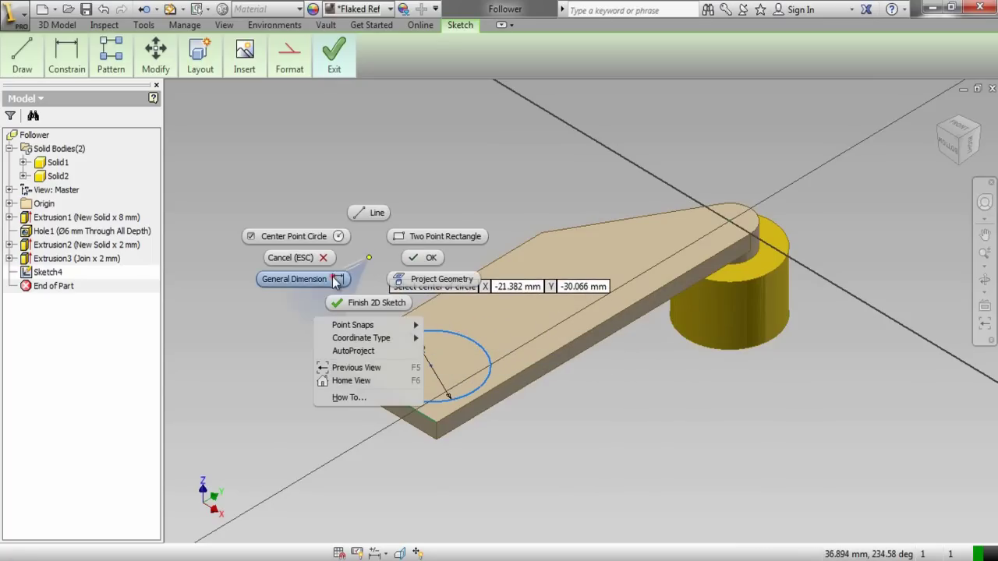
left_click(344, 278)
left_click(348, 369)
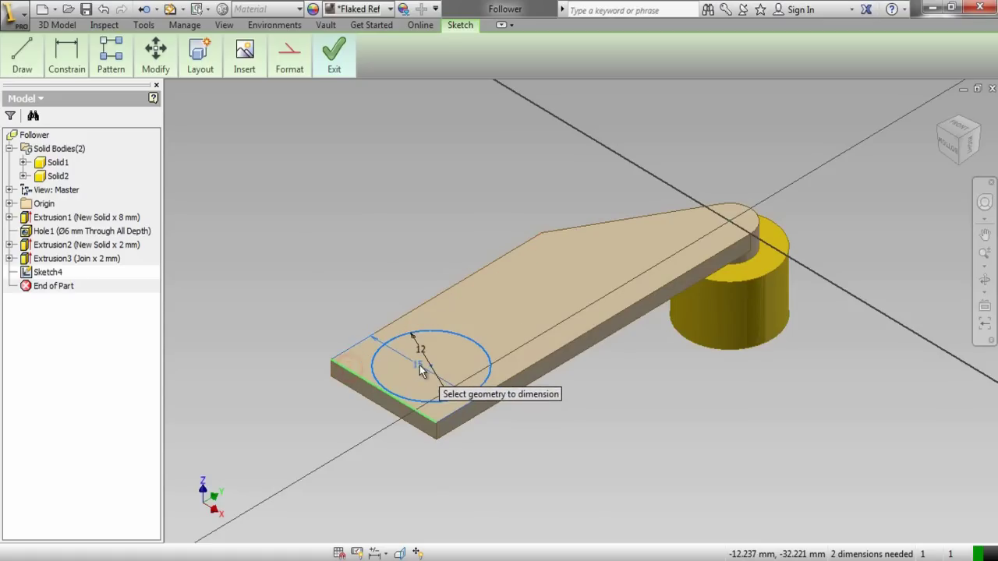
left_click(430, 368)
left_click(331, 317)
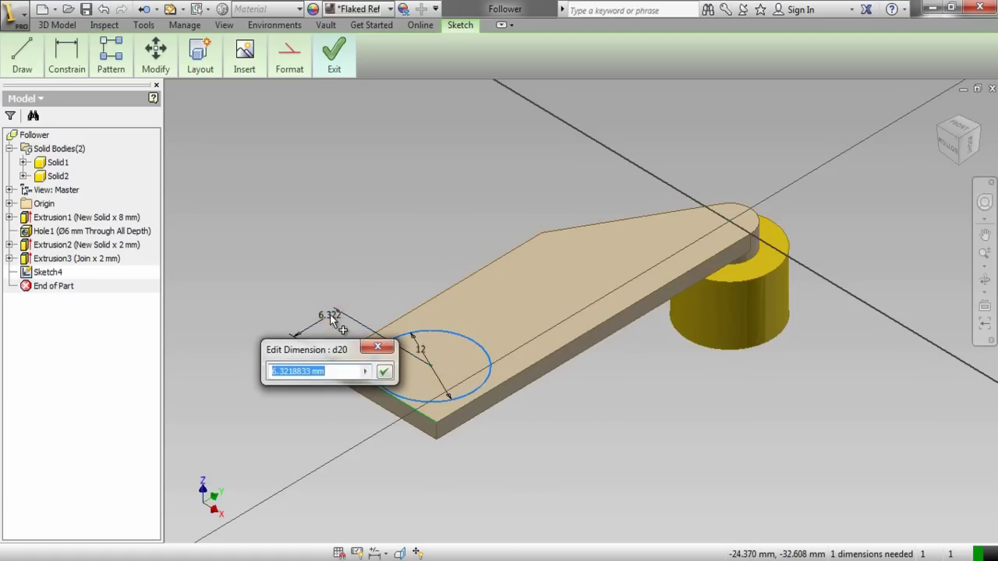
type("8")
key("Return")
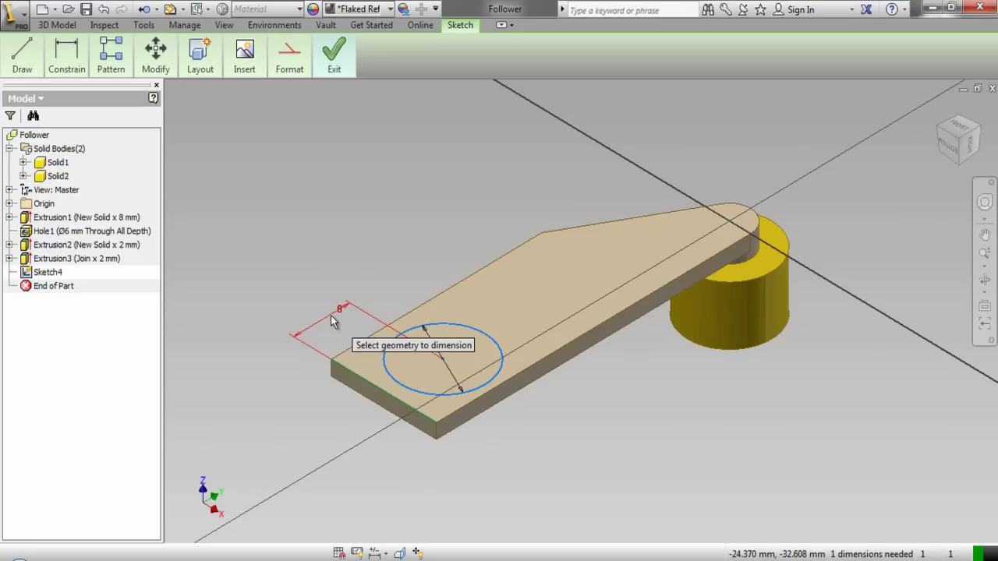
right_click(375, 224)
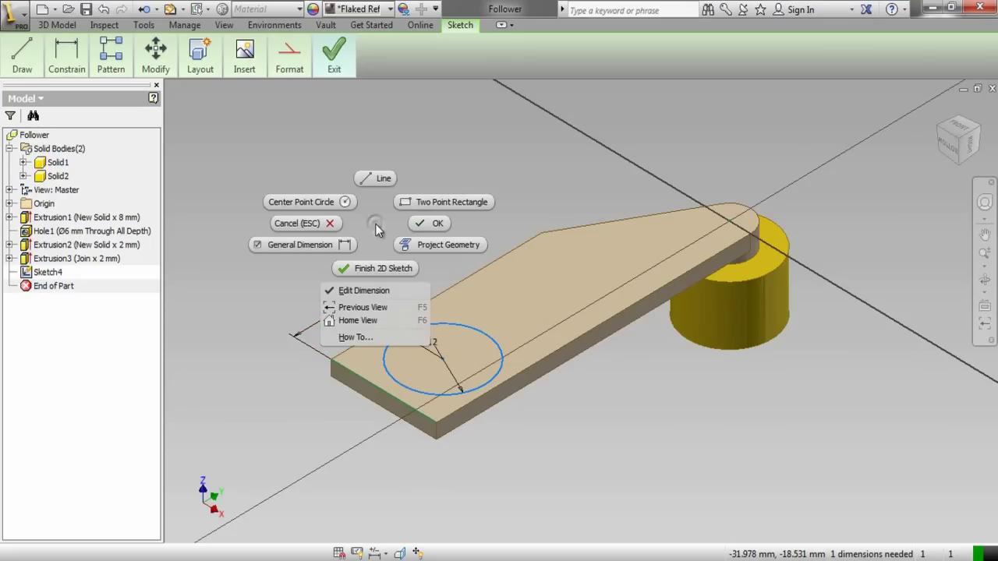
left_click(428, 225)
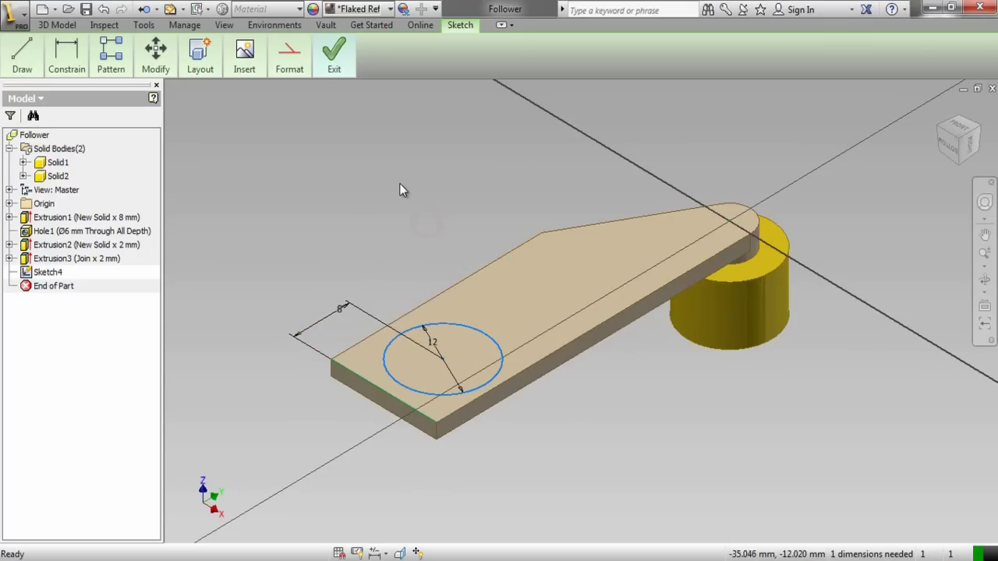
Align the circle's center with the midpoint of the projected end edge using a Vertical constraint, and finish the sketch.
right_click(399, 183)
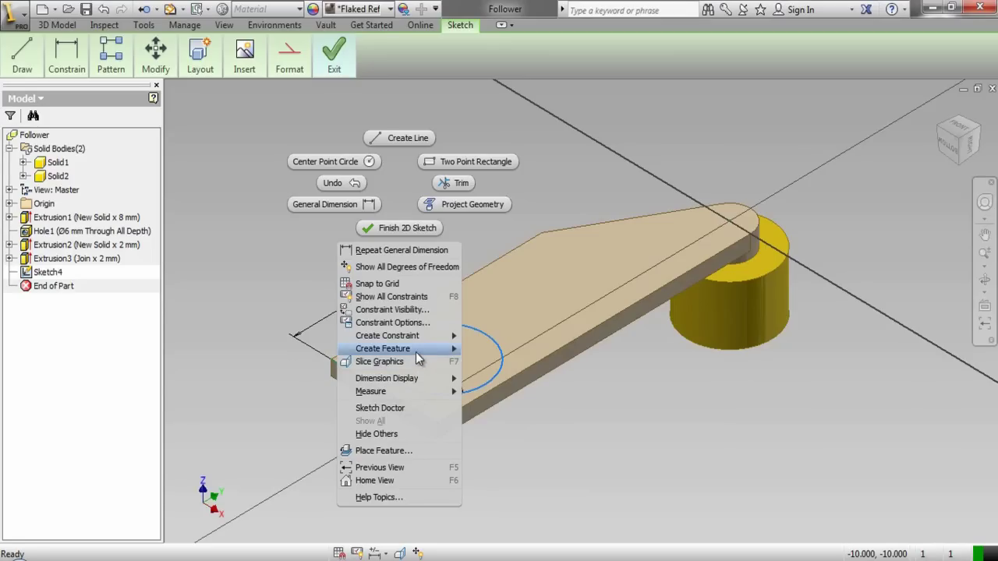
mouse_move(415, 343)
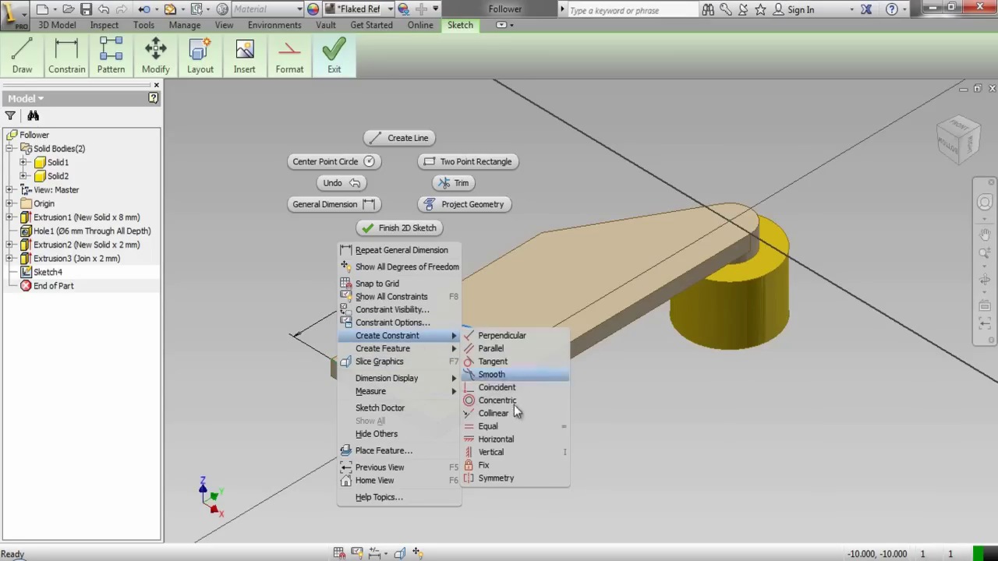
left_click(505, 452)
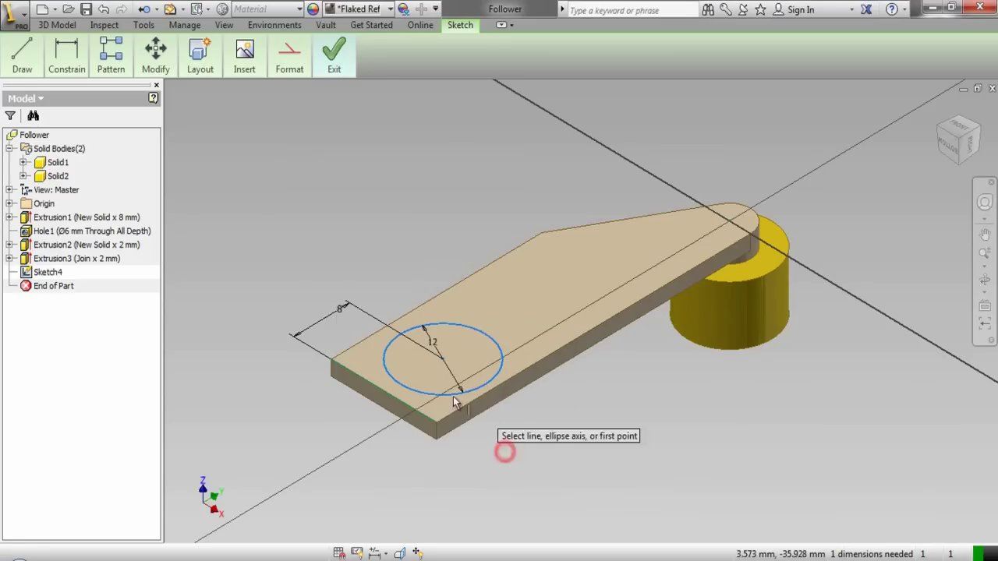
left_click(385, 392)
left_click(441, 359)
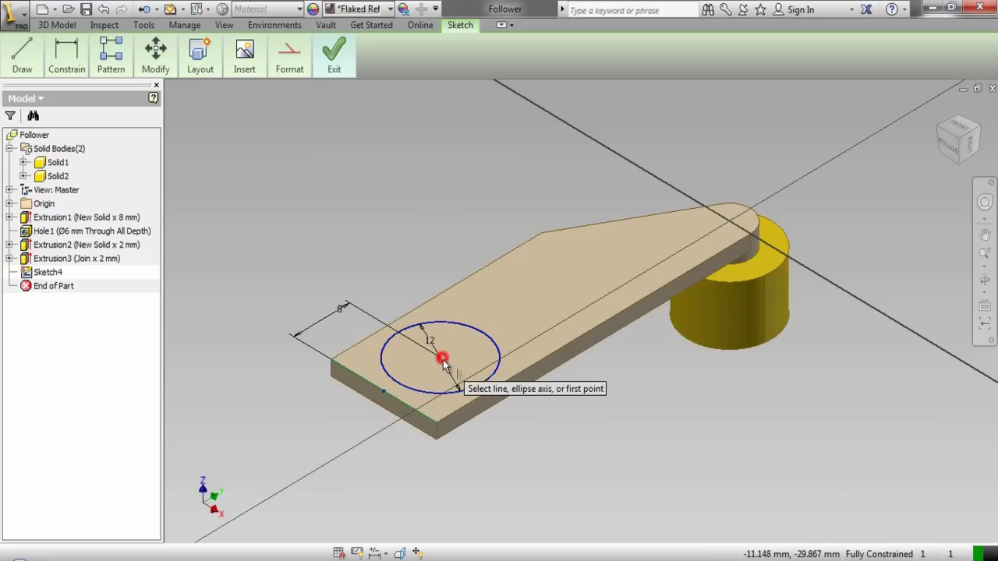
right_click(489, 184)
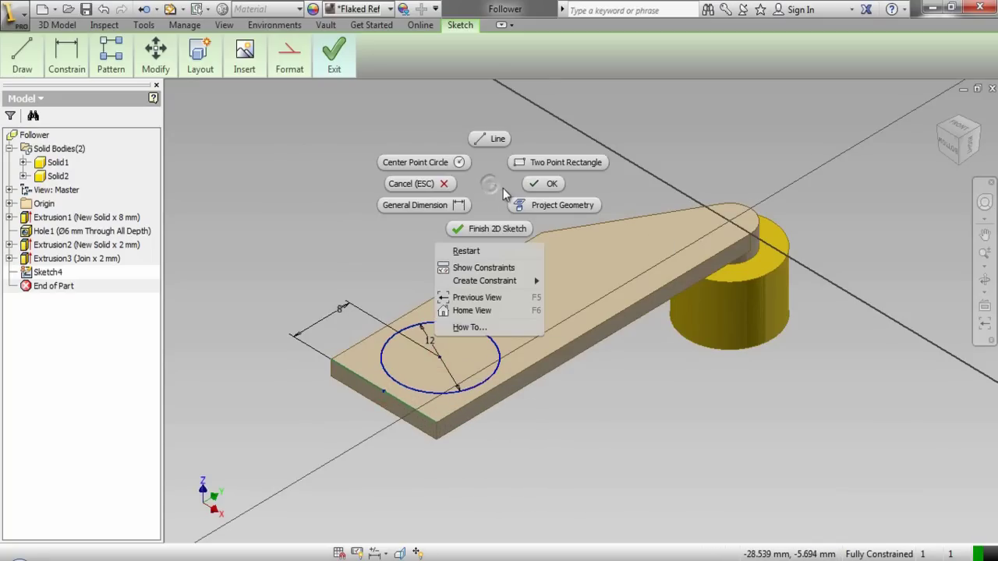
left_click(497, 229)
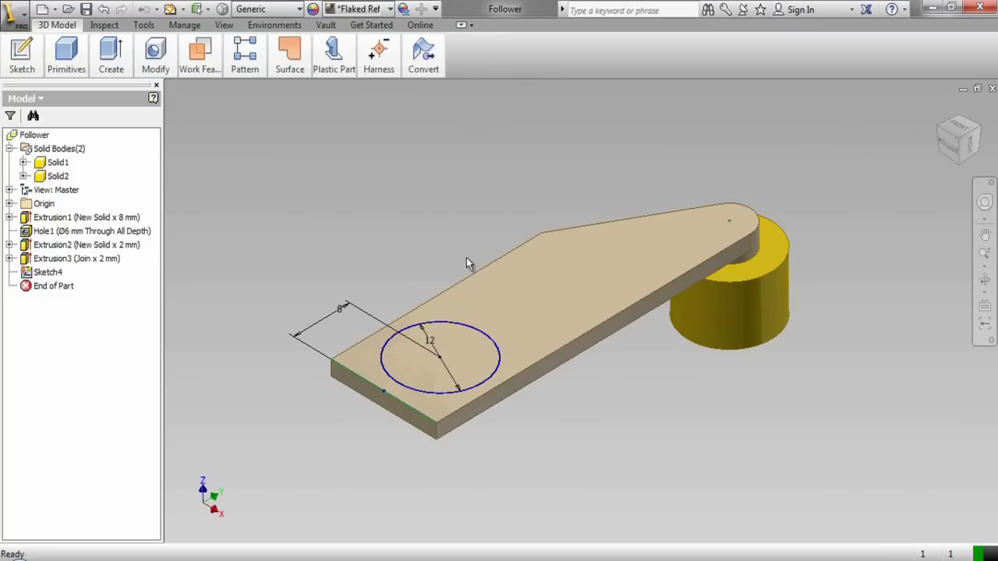
Set up an extrusion of the 12 mm circle with a distance of 12 mm in Direction 2, through the arm.
left_click(441, 352)
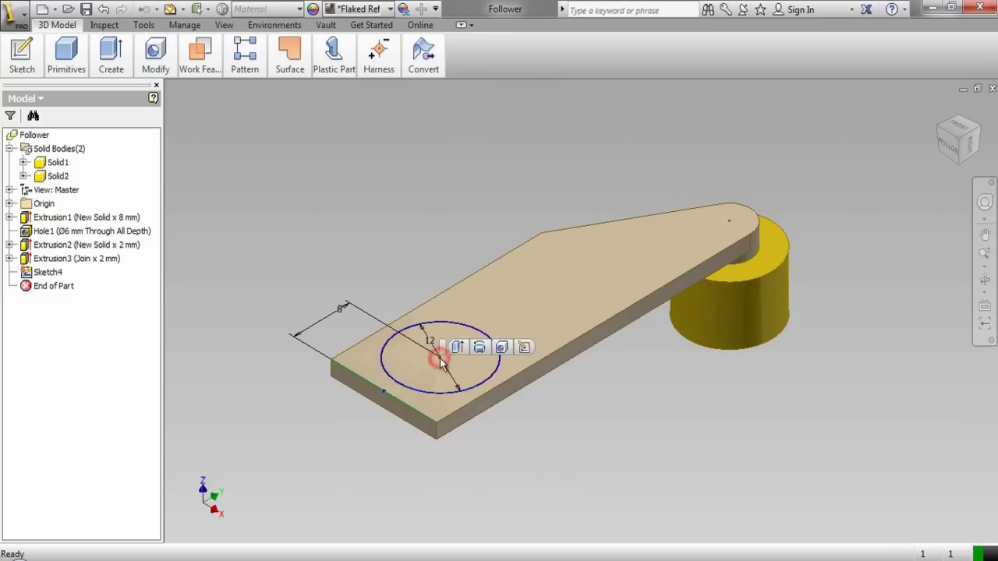
left_click(454, 347)
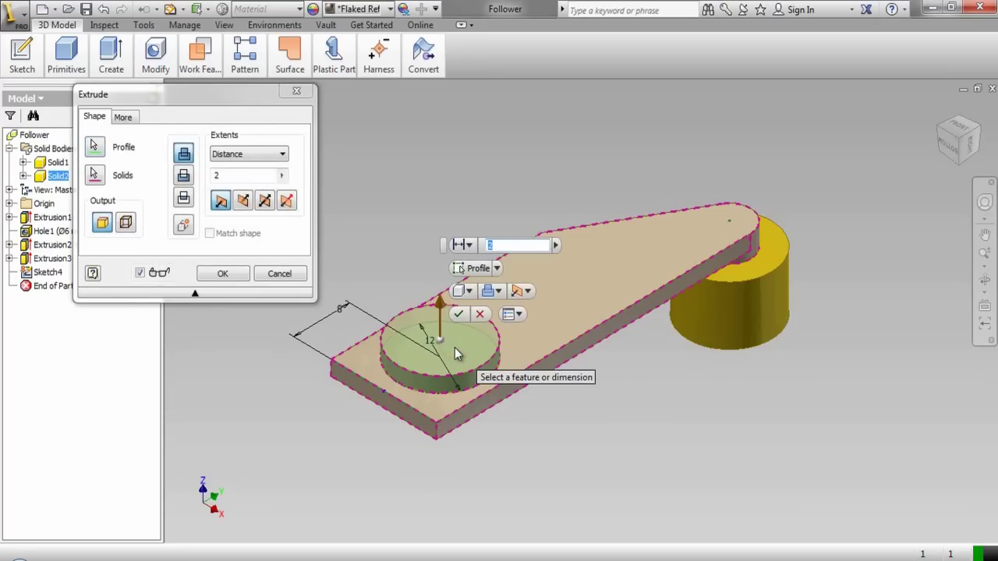
type("12")
left_click(210, 294)
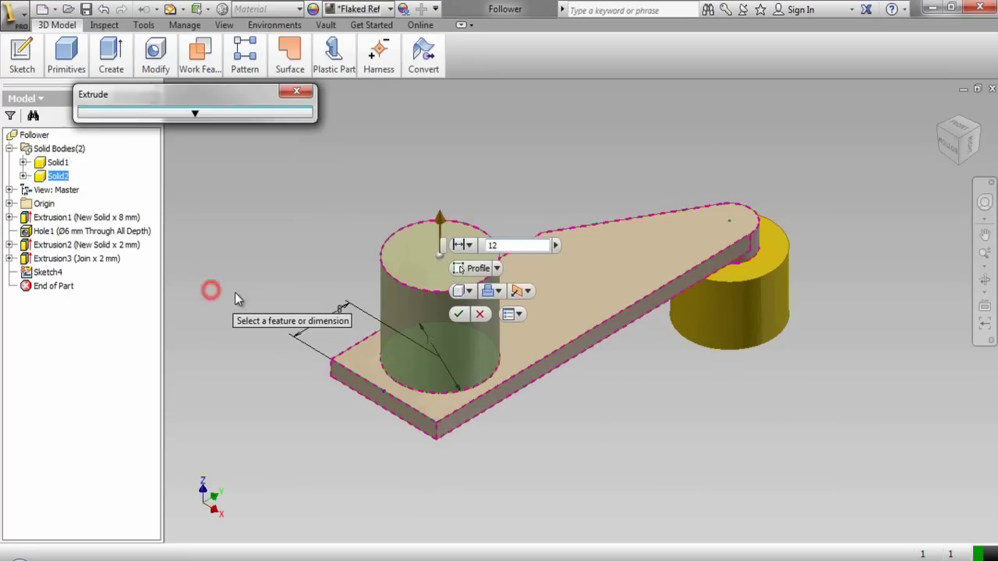
left_click(528, 293)
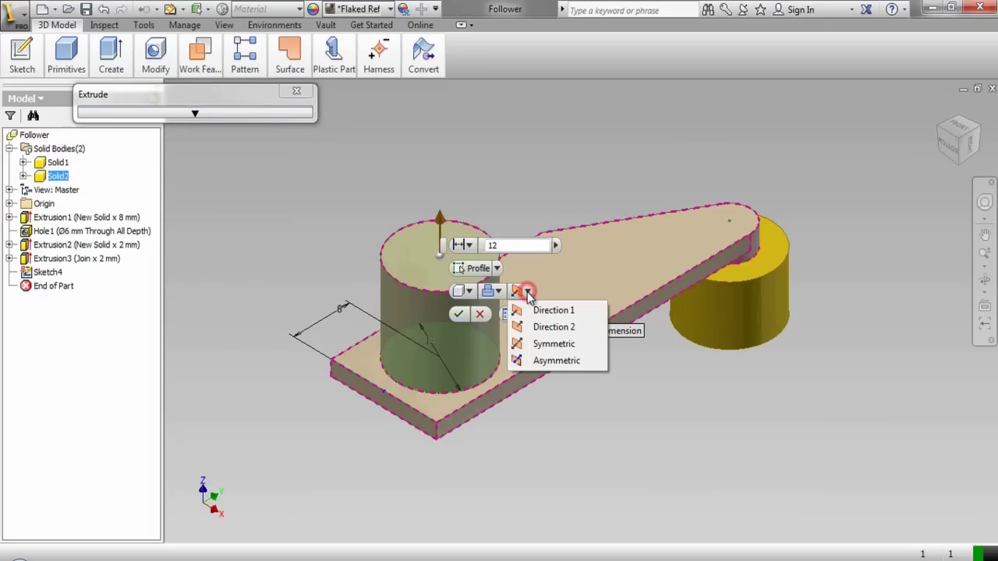
left_click(545, 327)
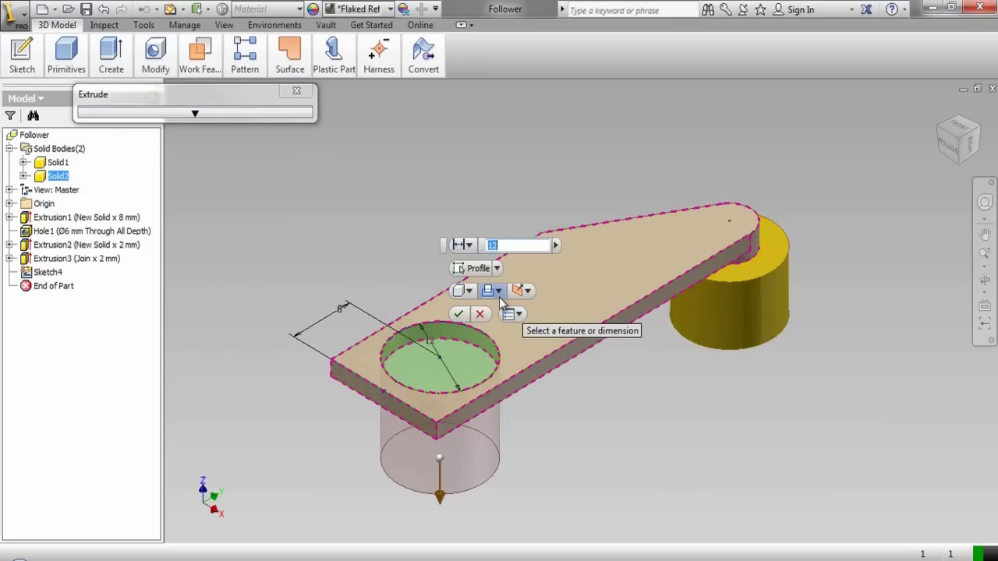